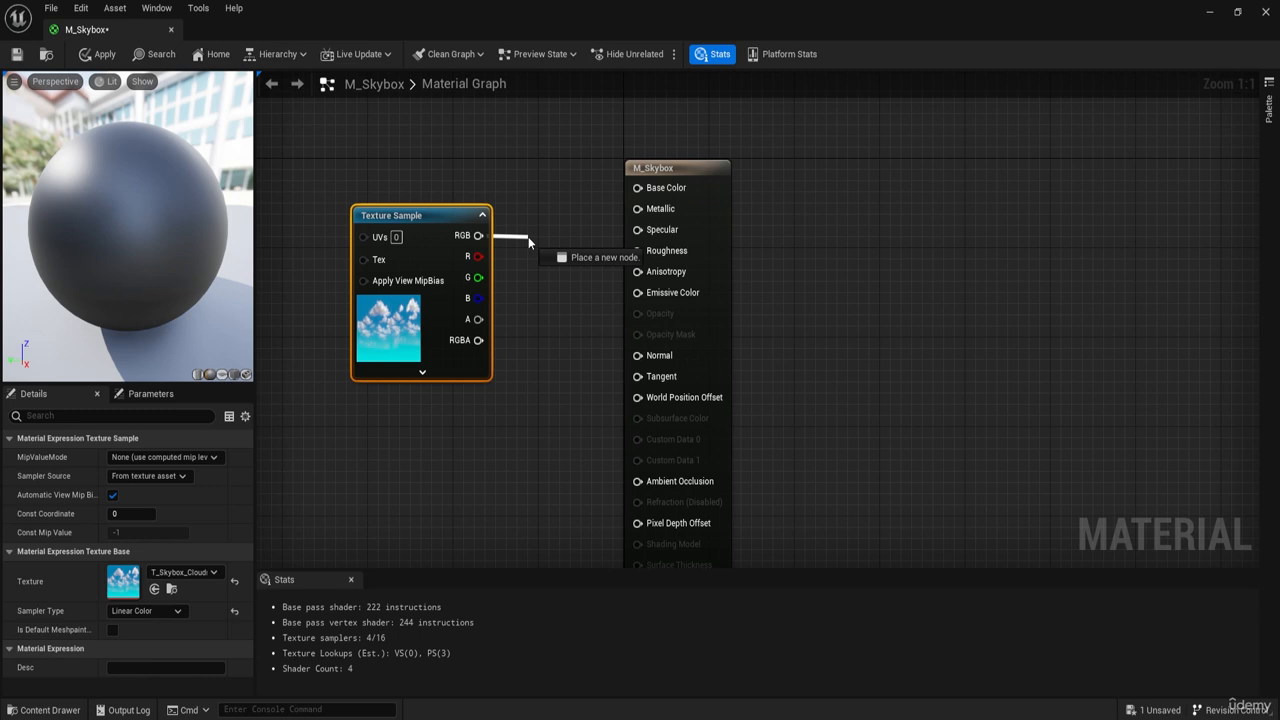
- Set the M_Skybox material's shading model to Unlit
{"action": "left_click_drag", "start_coordinate": [528, 236], "coordinate": [500, 235]}
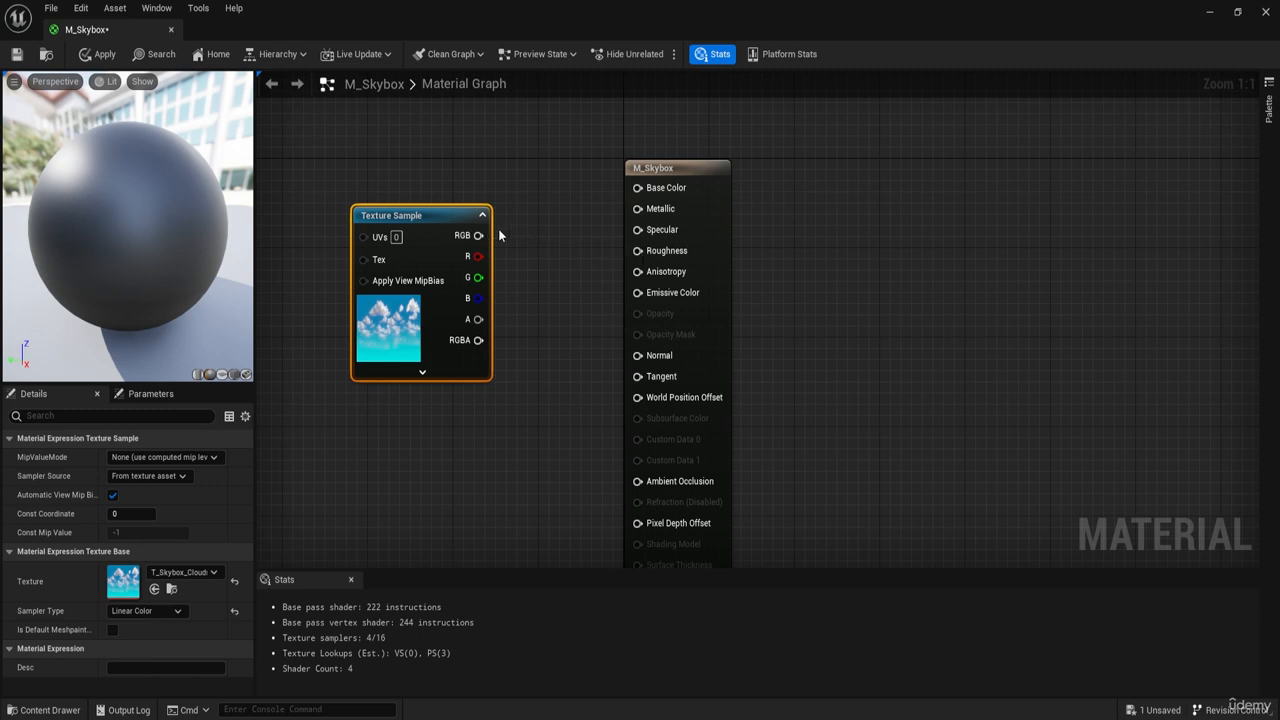
{"action": "left_click", "coordinate": [715, 169]}
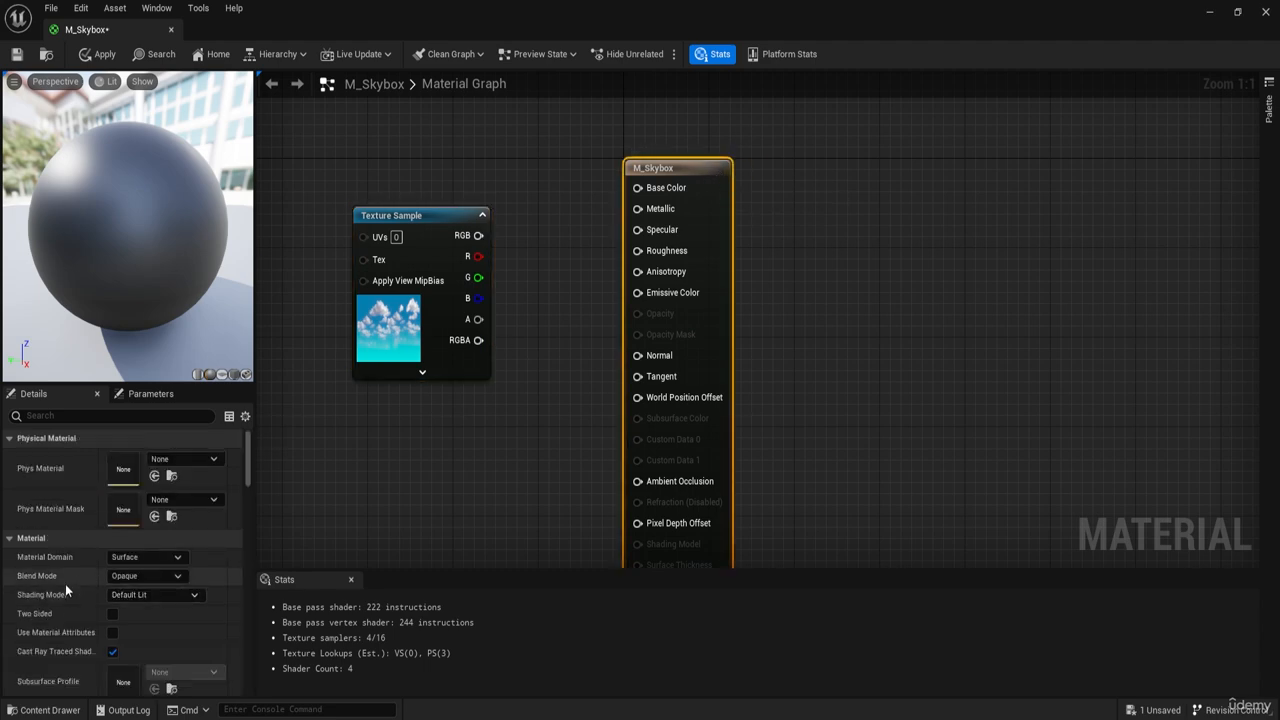
{"action": "scroll", "coordinate": [38, 590], "scroll_direction": "down", "scroll_amount": 1}
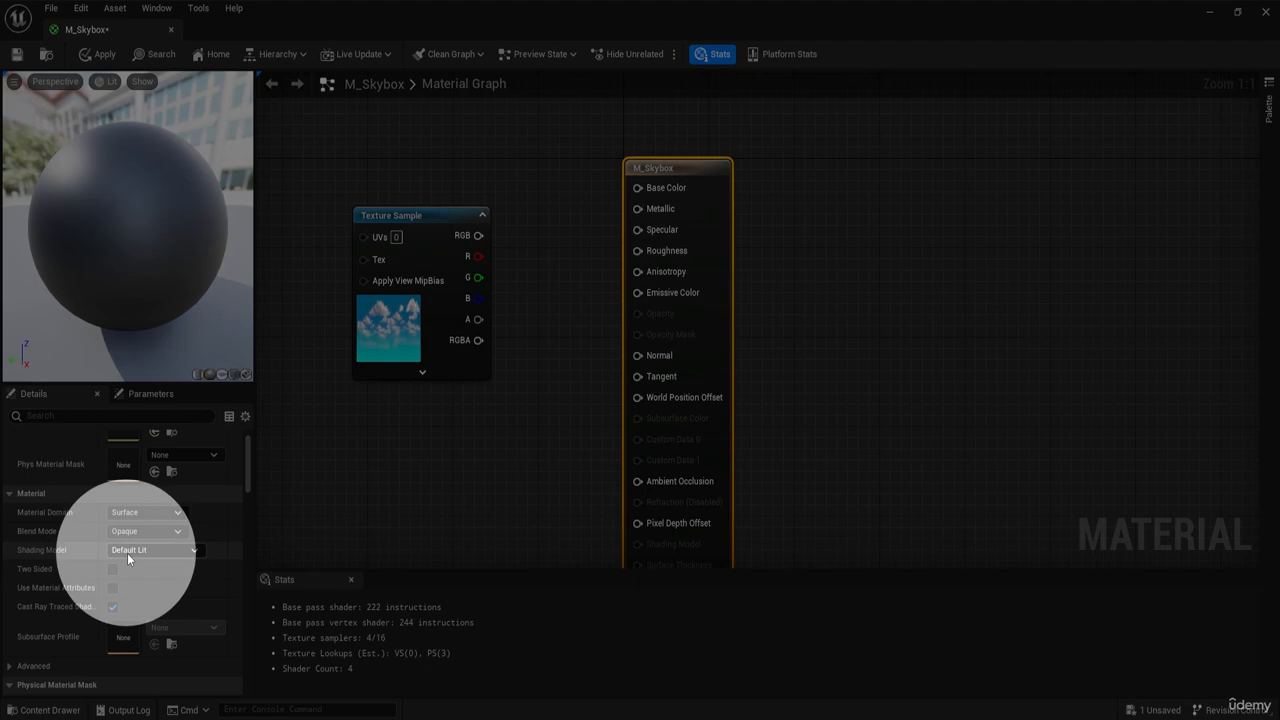
{"action": "left_click", "coordinate": [125, 551]}
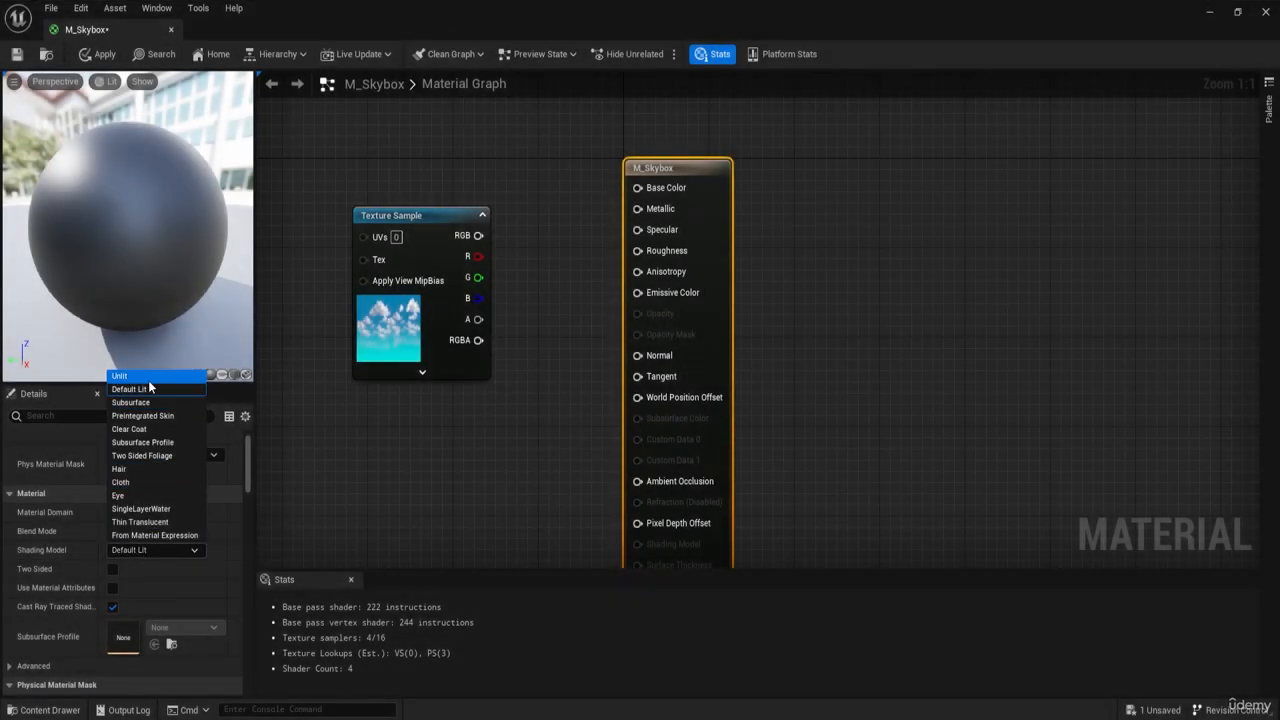
{"action": "left_click", "coordinate": [148, 377]}
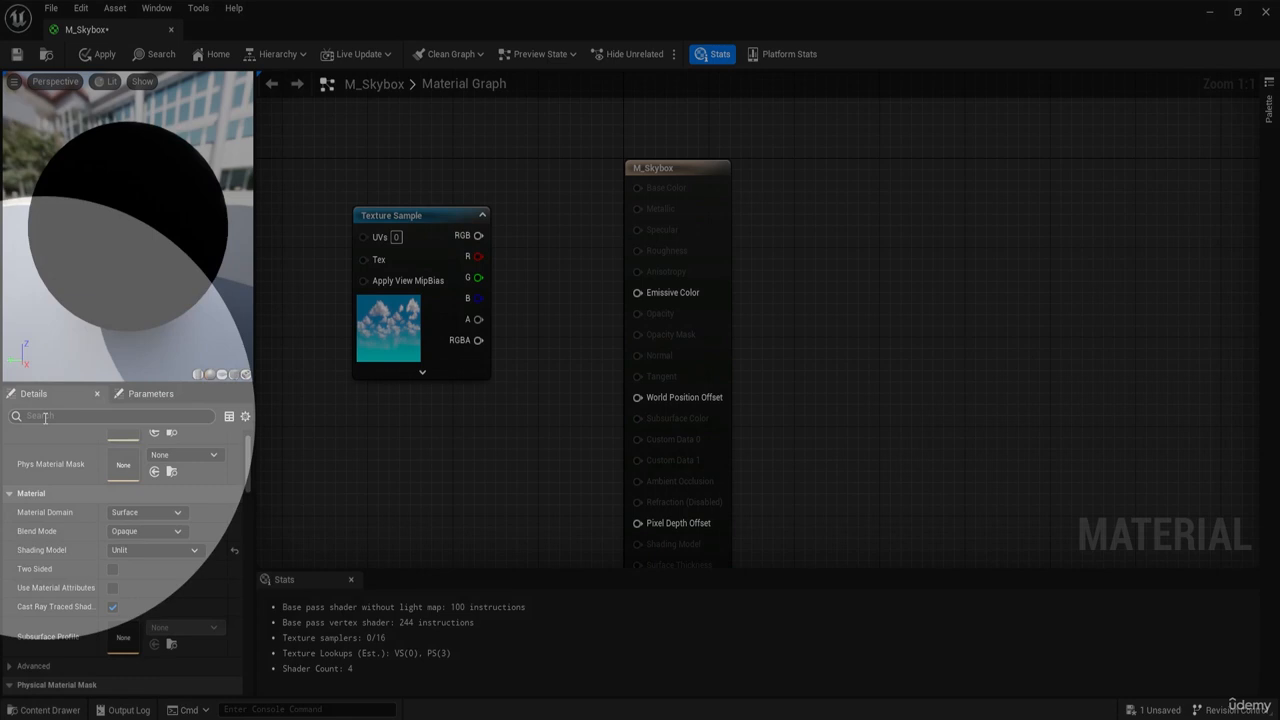
- Find the sky options in the material's properties and enable Is Sky
{"action": "left_click", "coordinate": [45, 418]}
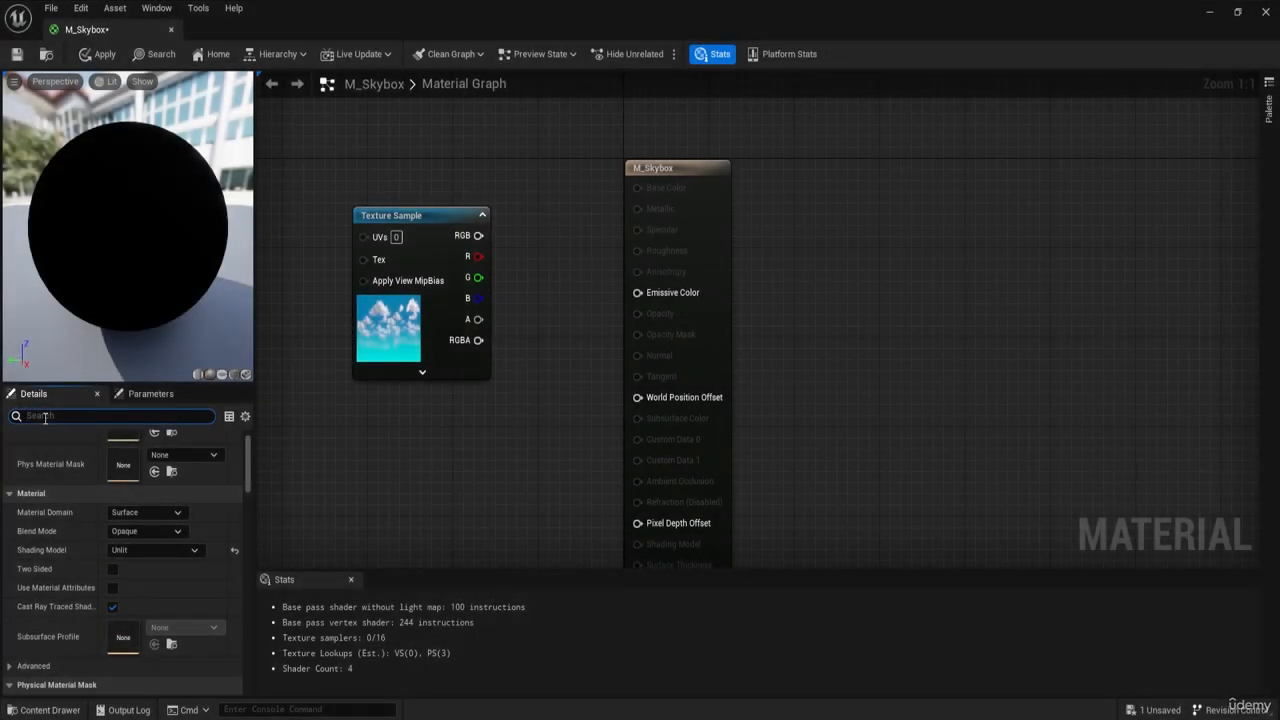
{"action": "type", "text": "sky"}
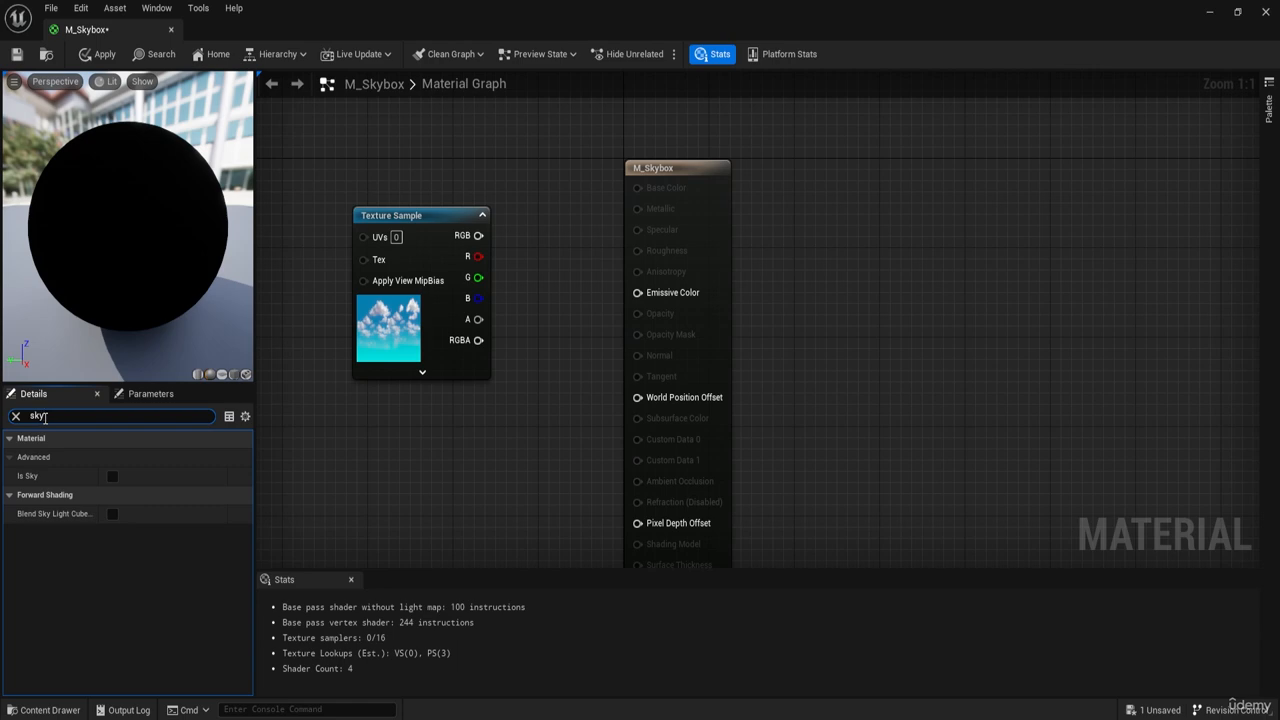
{"action": "mouse_move", "coordinate": [27, 480]}
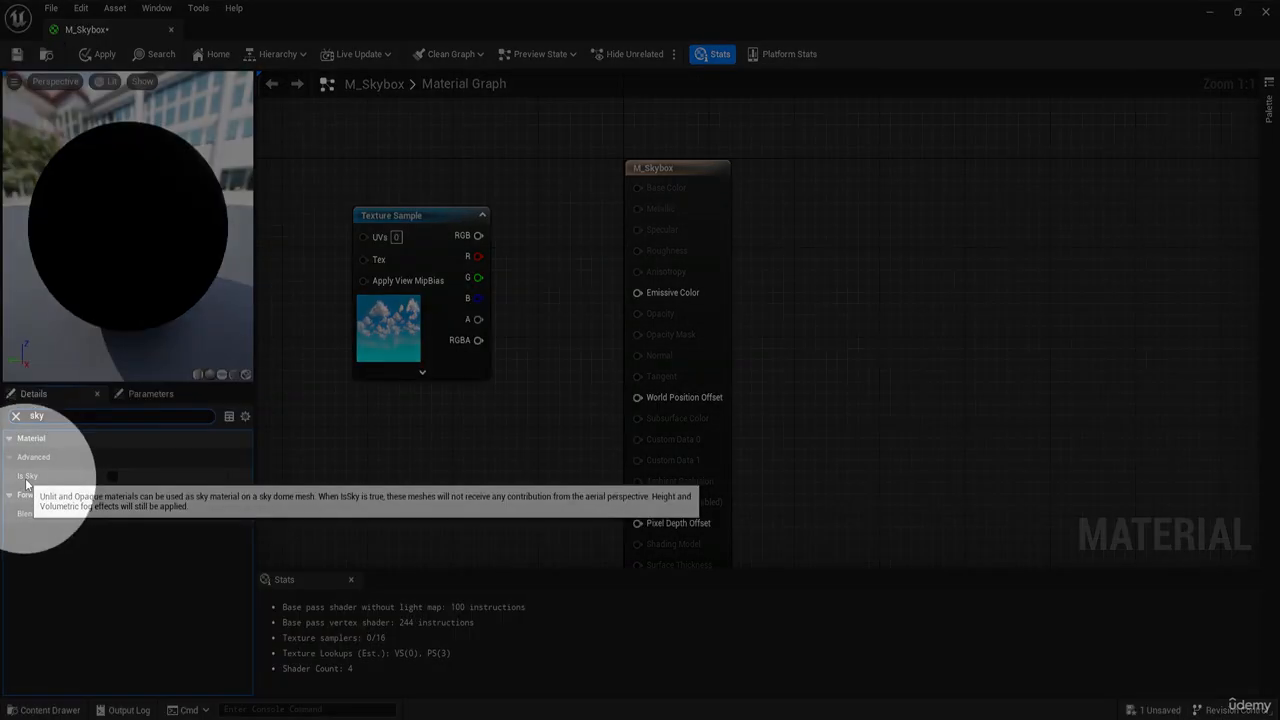
{"action": "left_click", "coordinate": [112, 477]}
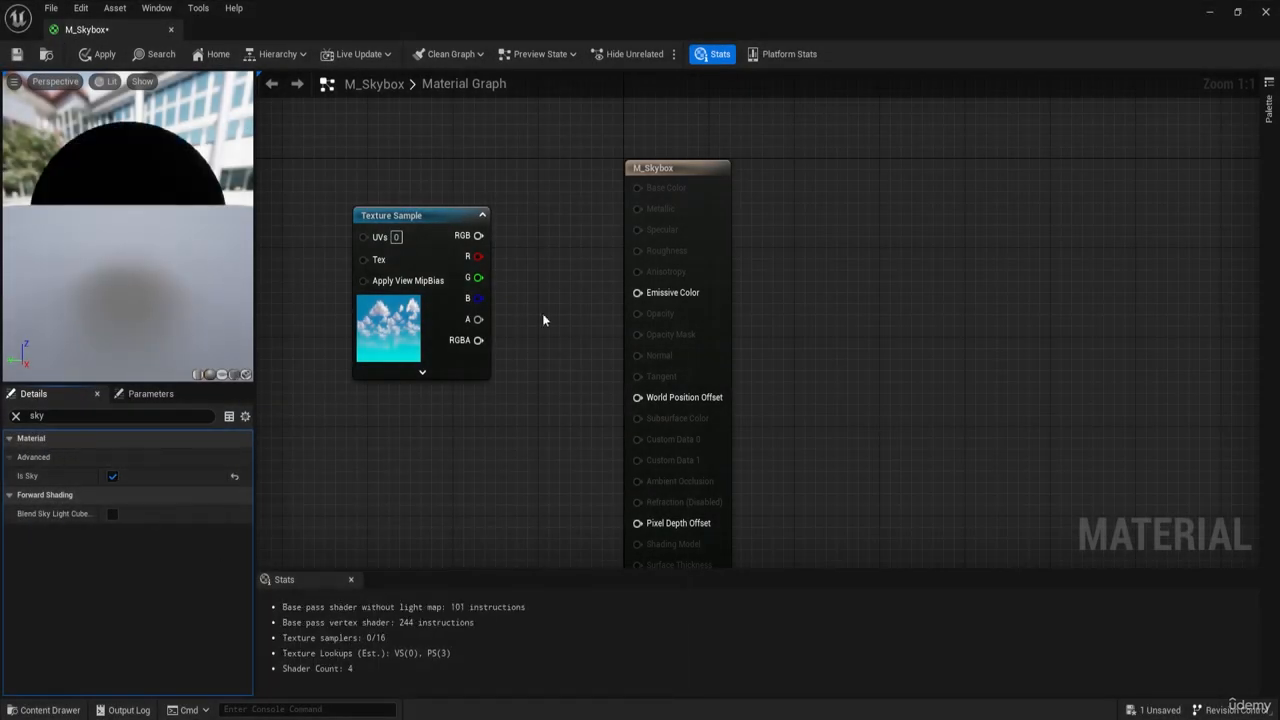
- Connect the Texture Sample's RGB output to the M_Skybox node's Emissive Color input
{"action": "mouse_move", "coordinate": [95, 168]}
{"action": "left_mouse_down"}
{"action": "mouse_move", "coordinate": [95, 120]}
{"action": "mouse_move", "coordinate": [95, 168]}
{"action": "left_mouse_up"}
{"action": "left_click_drag", "start_coordinate": [148, 263], "coordinate": [26, 228]}
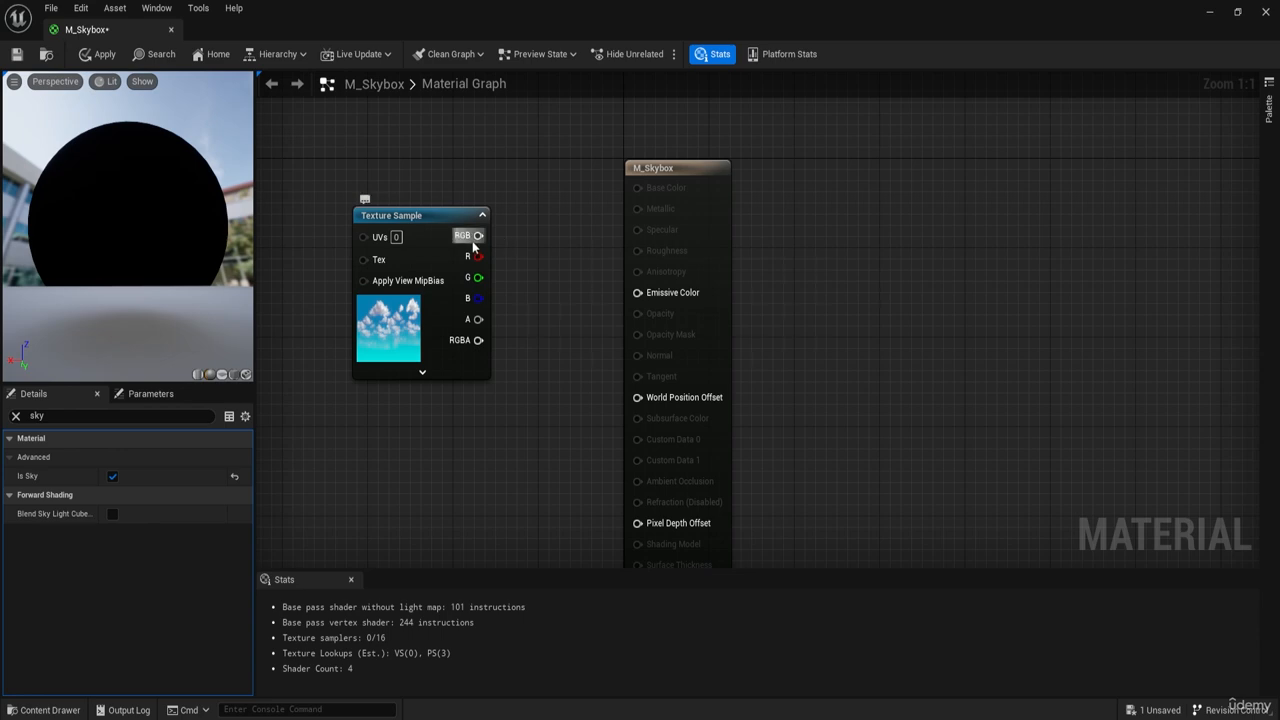
{"action": "left_click_drag", "start_coordinate": [478, 238], "coordinate": [652, 300]}
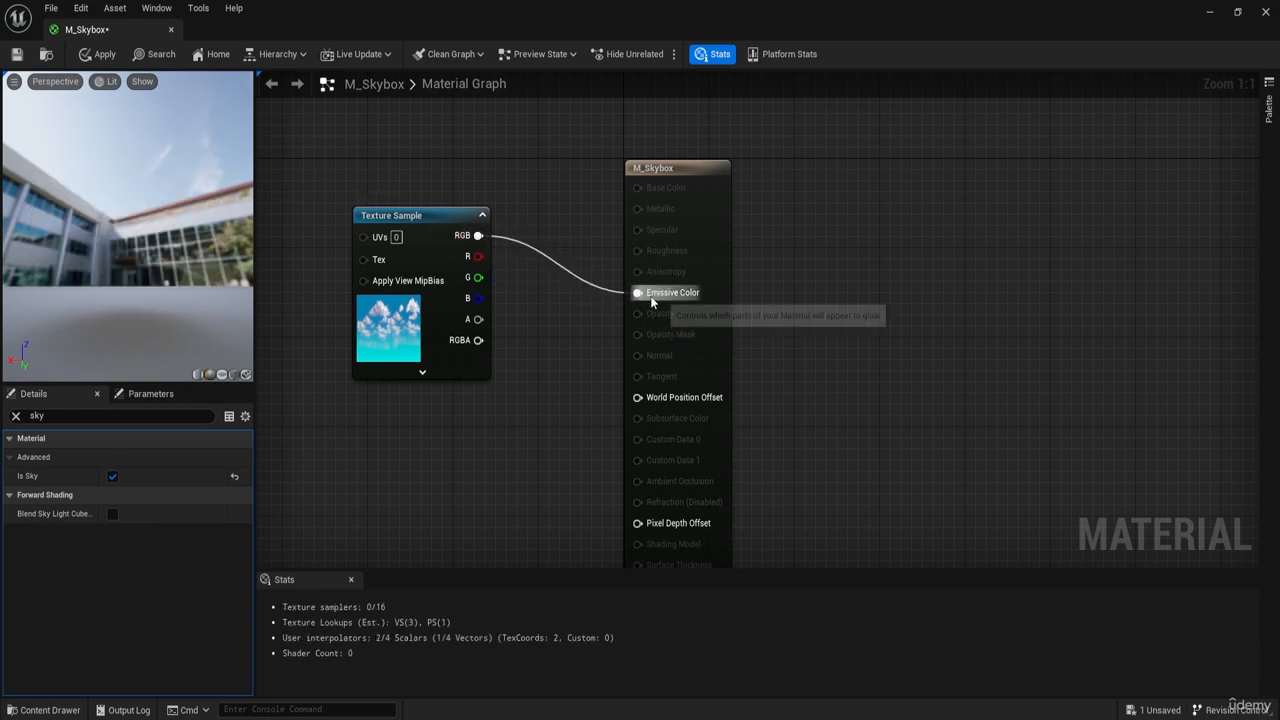
- Find the Two Sided property of the M_Skybox material, enable it and inspect the preview sphere
{"action": "left_click", "coordinate": [679, 169]}
{"action": "left_click", "coordinate": [15, 415]}
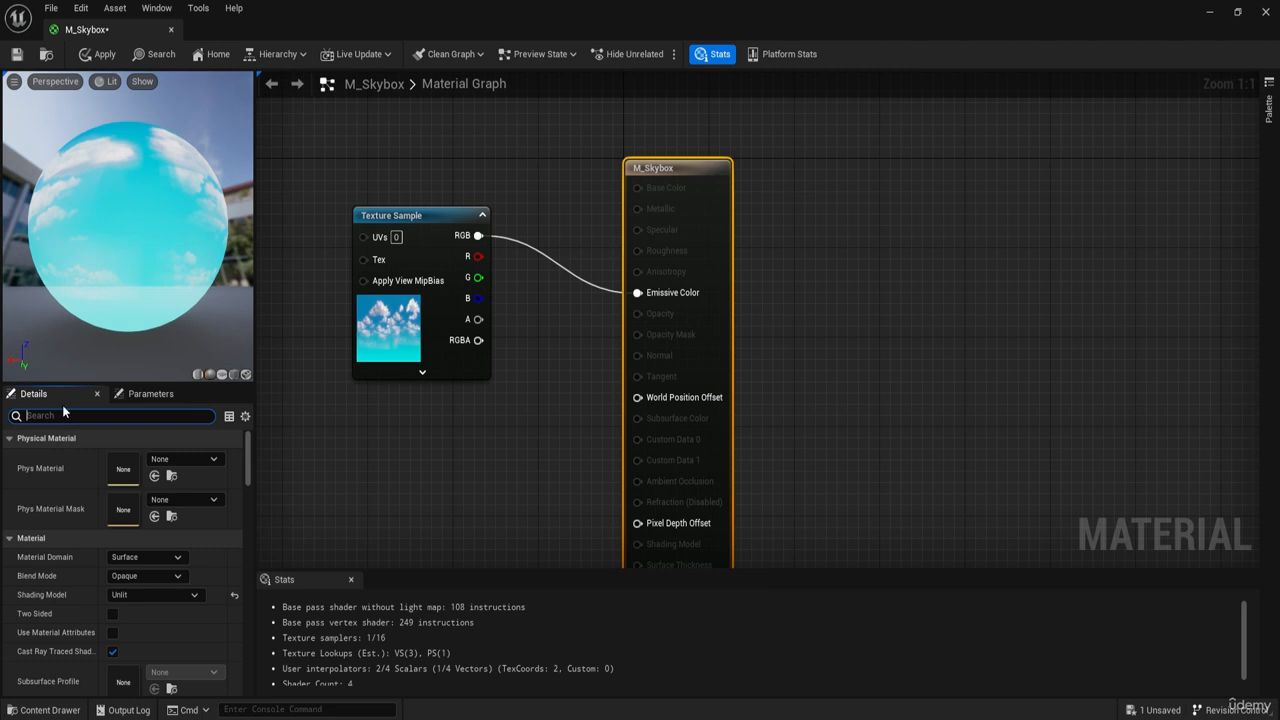
{"action": "type", "text": "shad"}
{"action": "key", "text": "BackSpace"}
{"action": "key", "text": "BackSpace"}
{"action": "key", "text": "BackSpace"}
{"action": "key", "text": "BackSpace"}
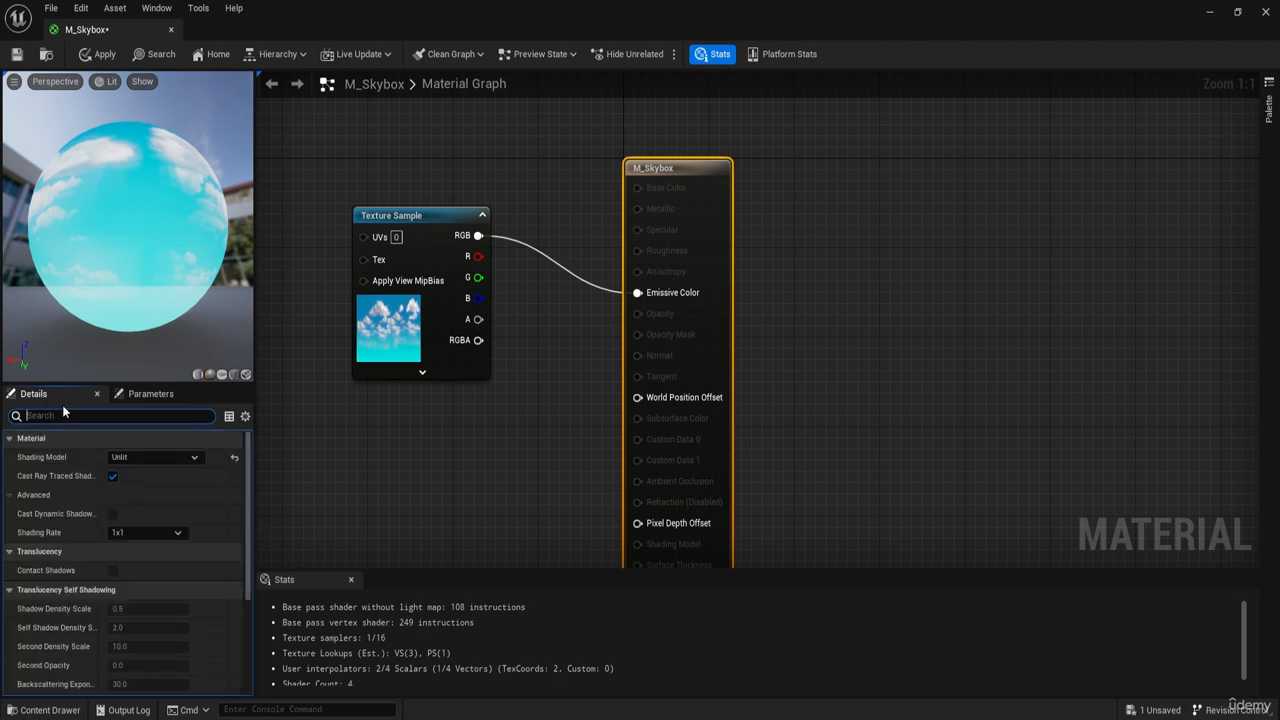
{"action": "type", "text": "two"}
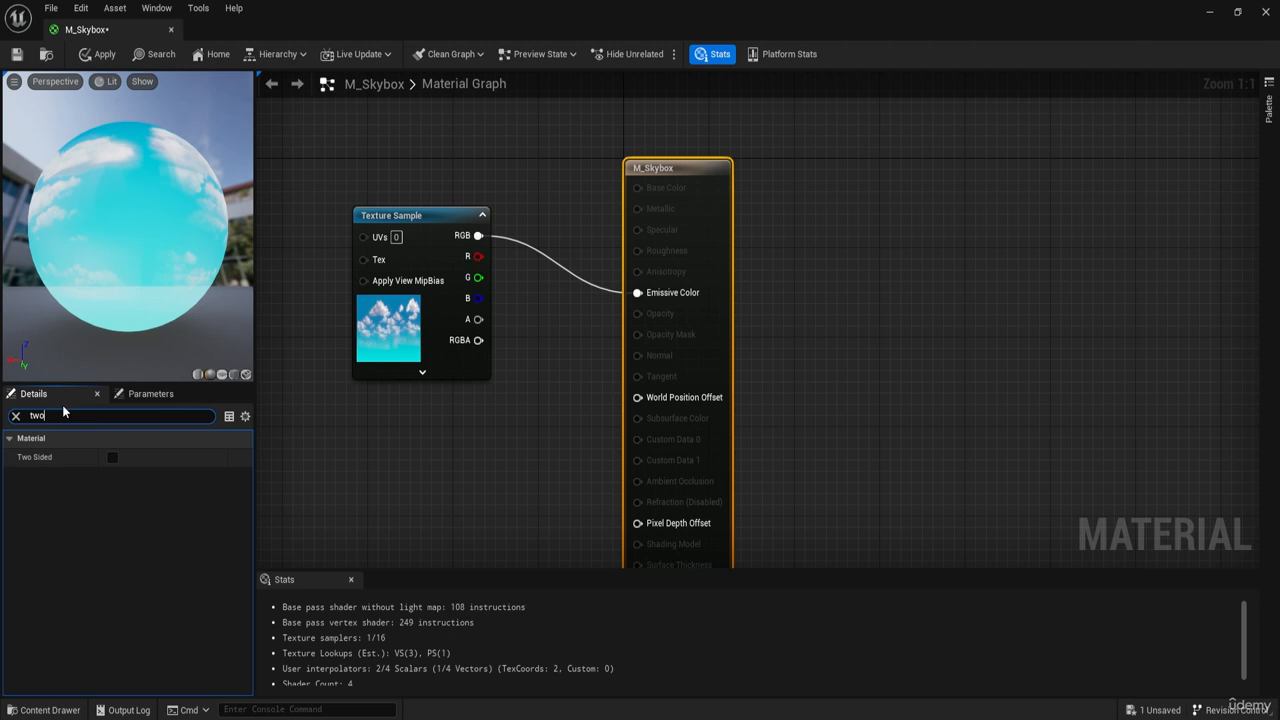
{"action": "left_click", "coordinate": [110, 457]}
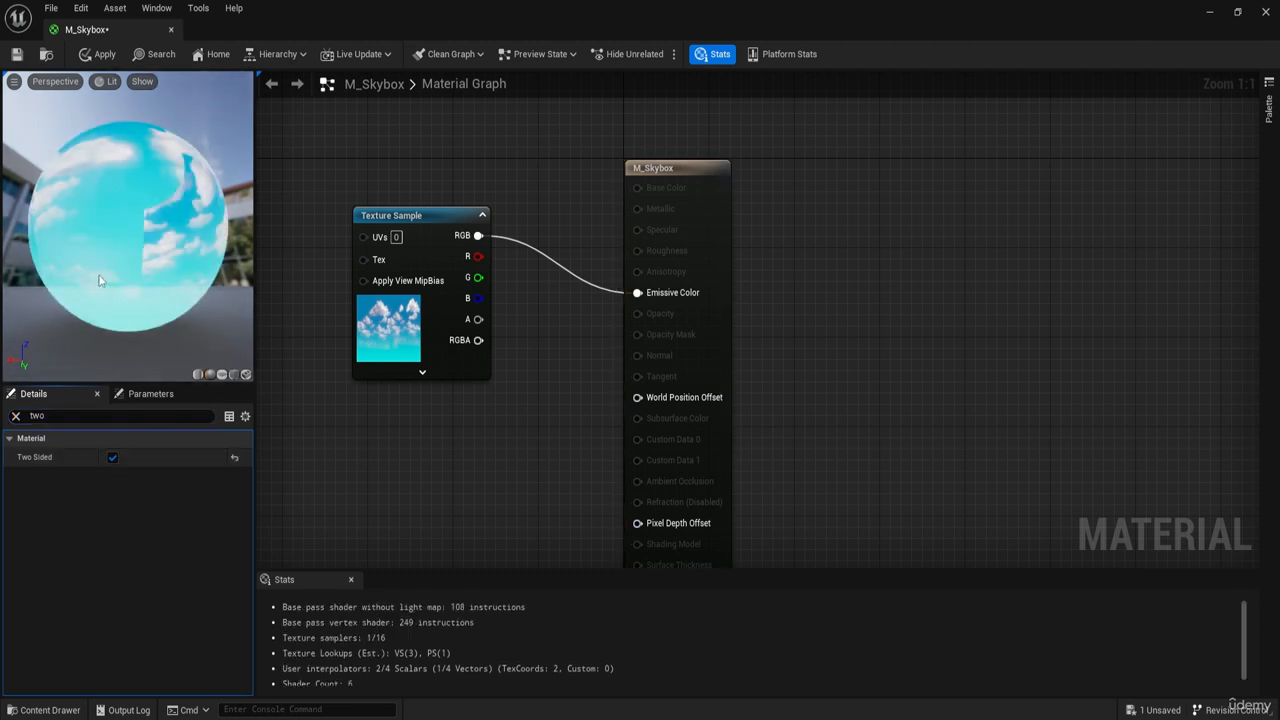
{"action": "left_click_drag", "start_coordinate": [102, 280], "coordinate": [165, 208]}
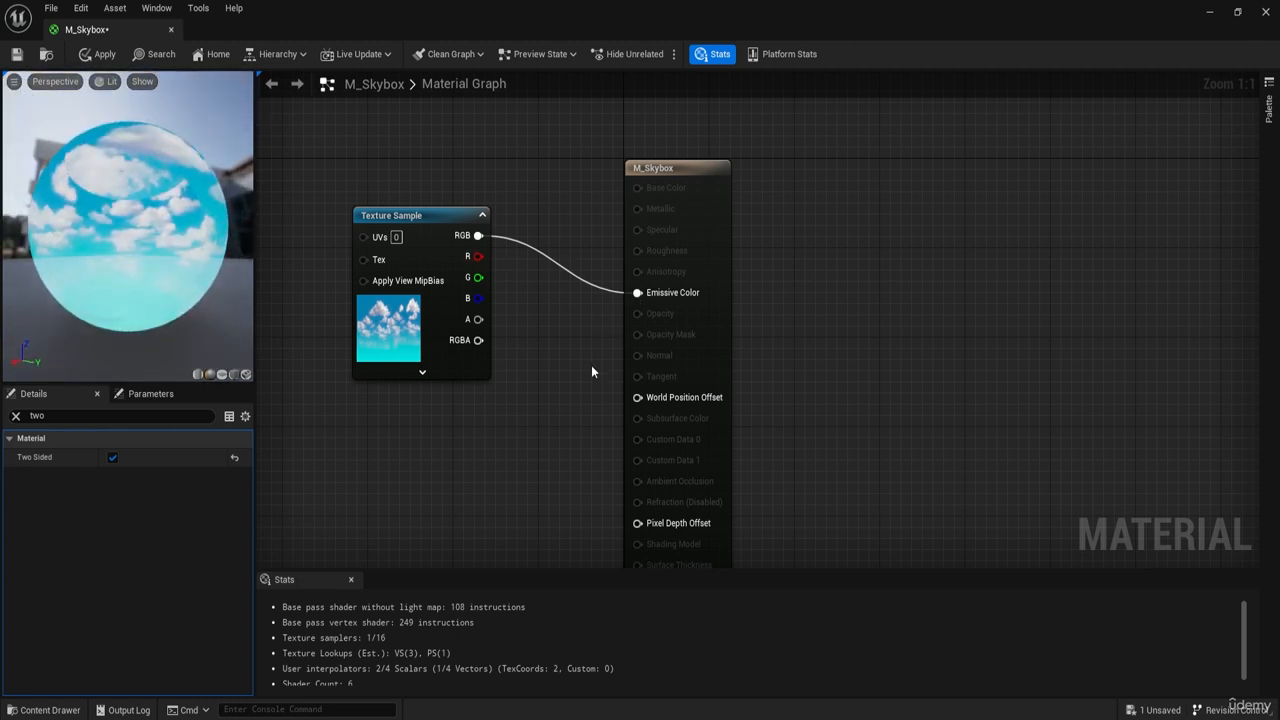
- Search the material's properties for shadow settings, look through them and clear the search
{"action": "left_click", "coordinate": [16, 416]}
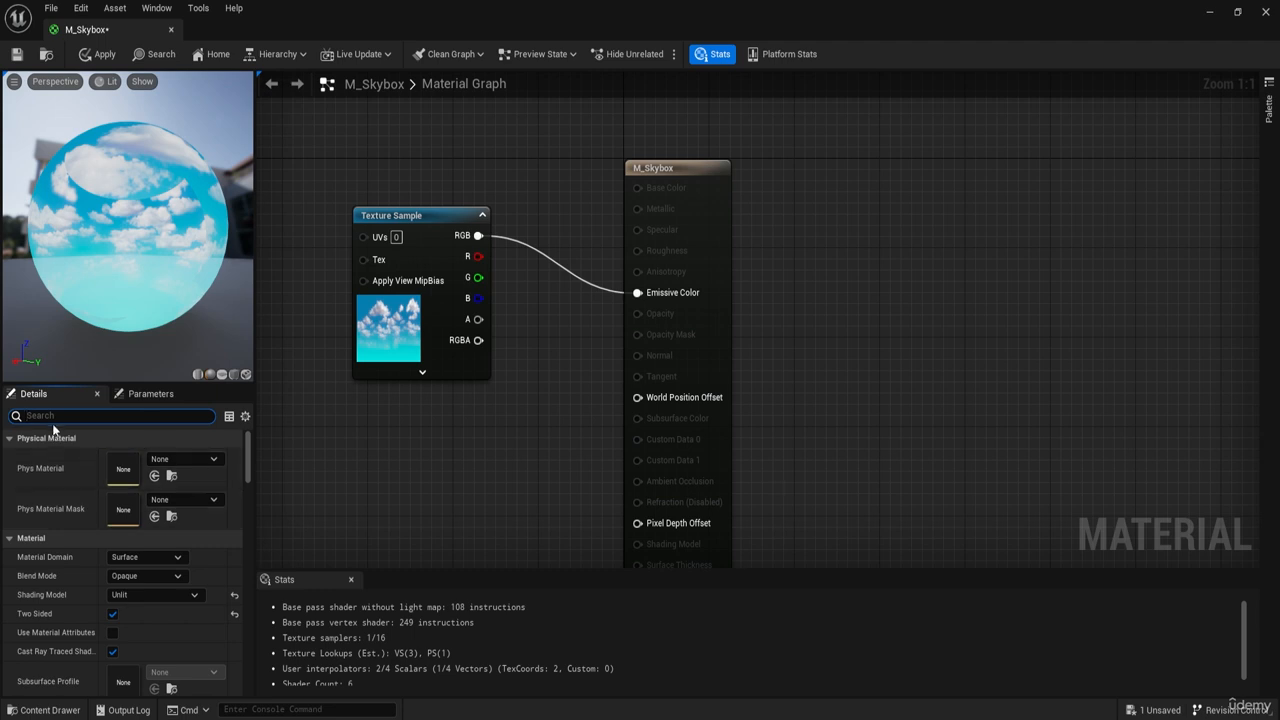
{"action": "left_click", "coordinate": [47, 416]}
{"action": "type", "text": "shad"}
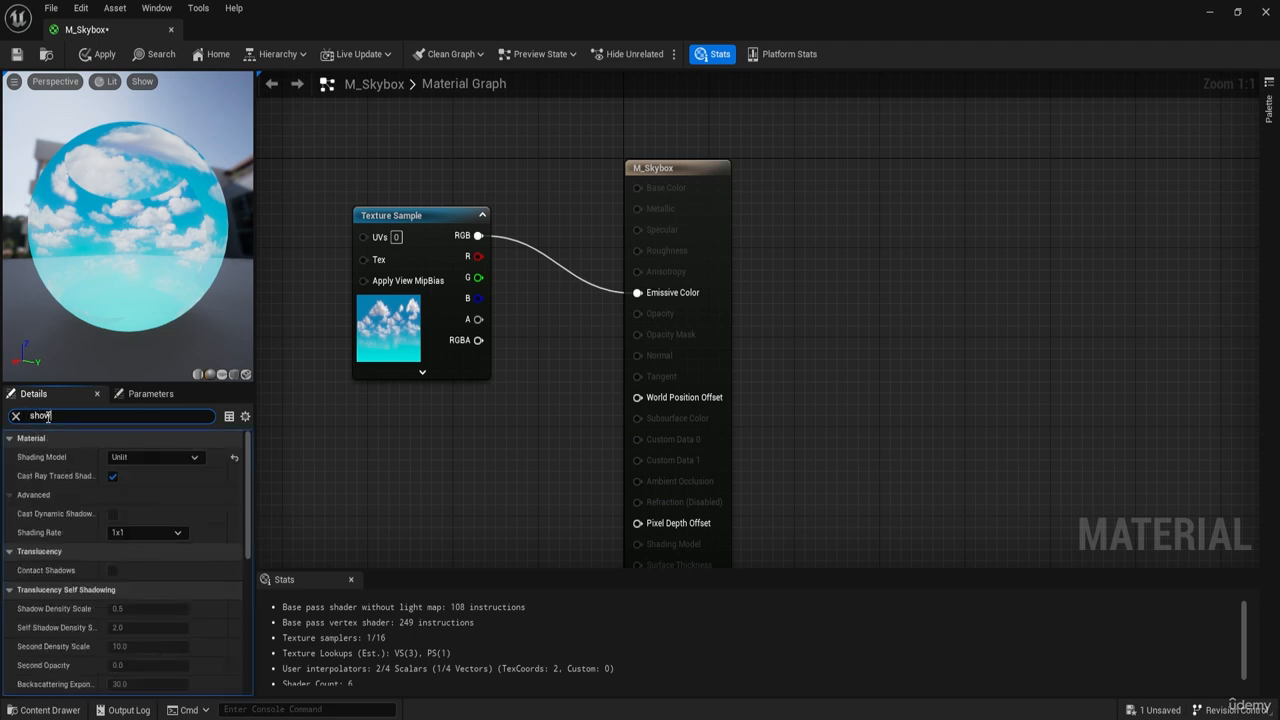
{"action": "type", "text": "a"}
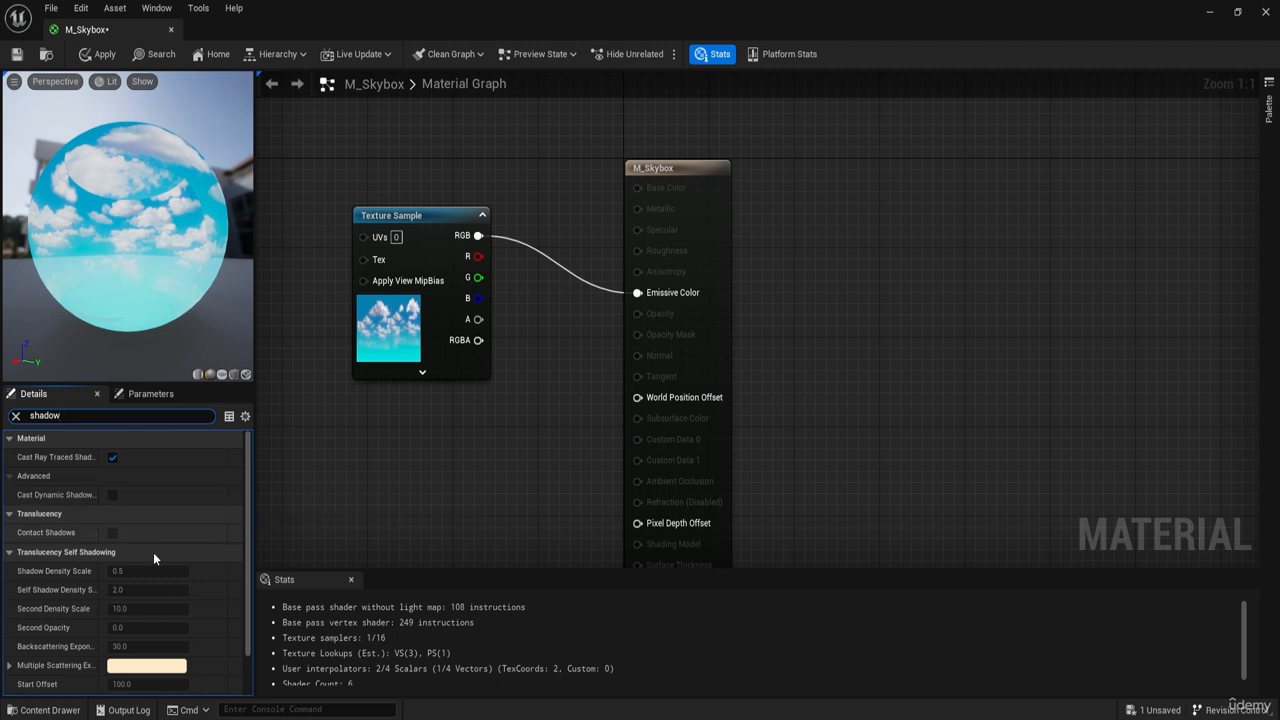
{"action": "scroll", "coordinate": [153, 552], "scroll_direction": "down", "scroll_amount": 2}
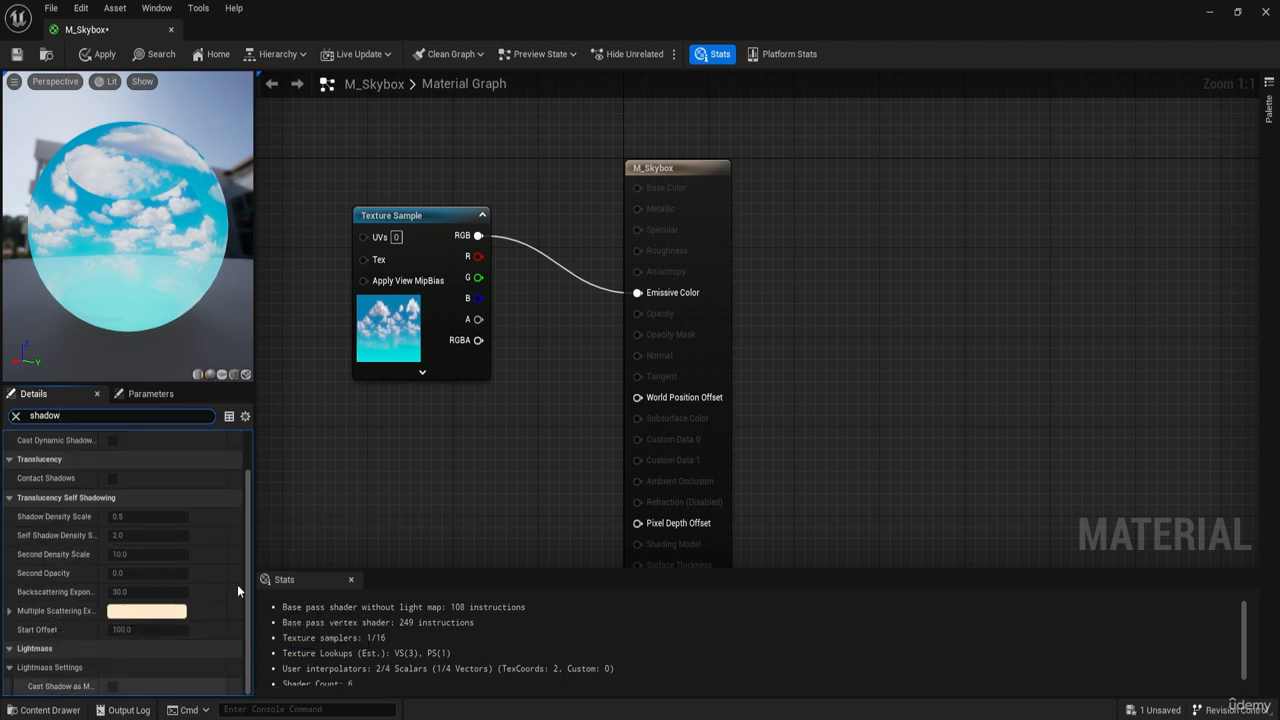
{"action": "left_click", "coordinate": [14, 418]}
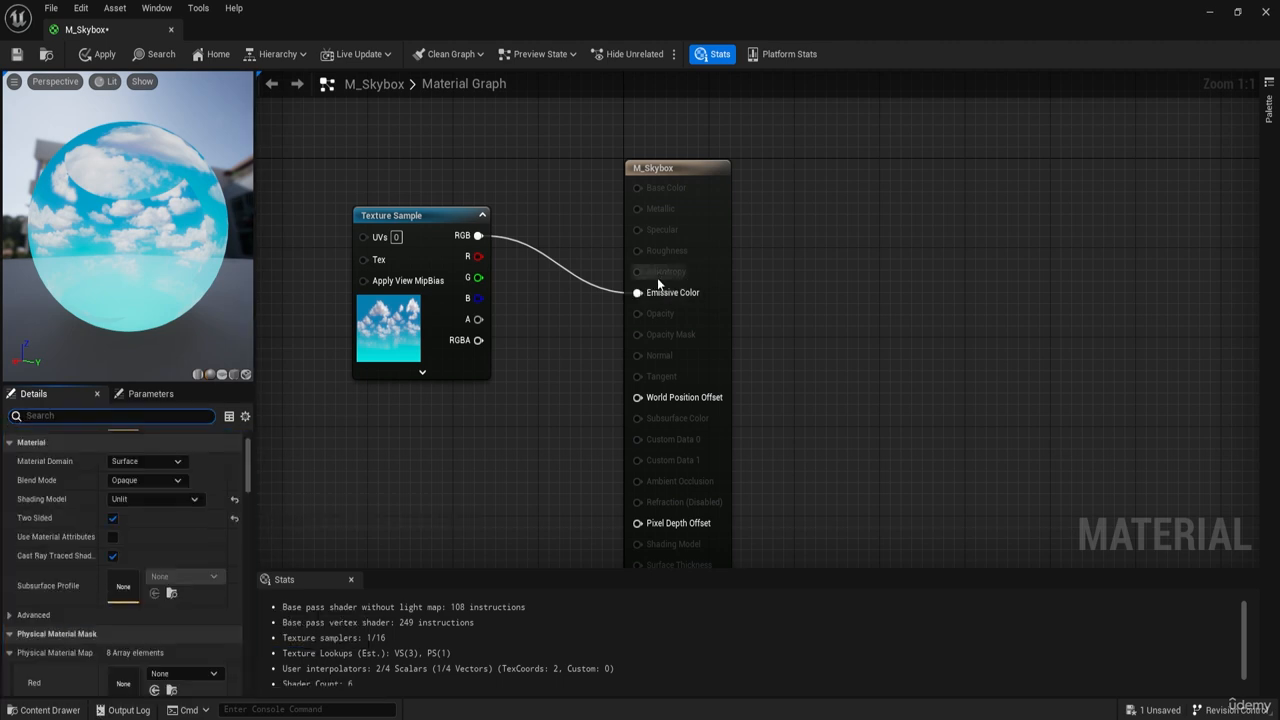
- Save the M_Skybox material and close its editor
{"action": "scroll", "coordinate": [562, 336], "scroll_direction": "down", "scroll_amount": 3}
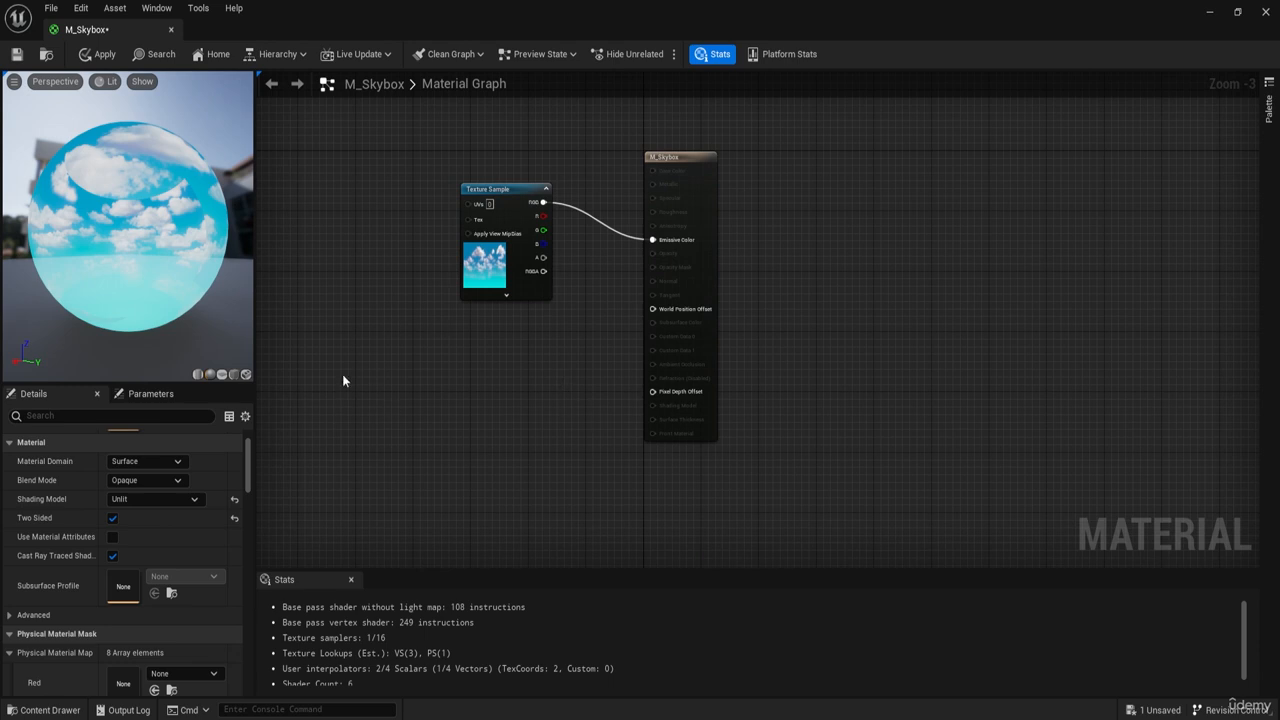
{"action": "key", "text": "ctrl+s"}
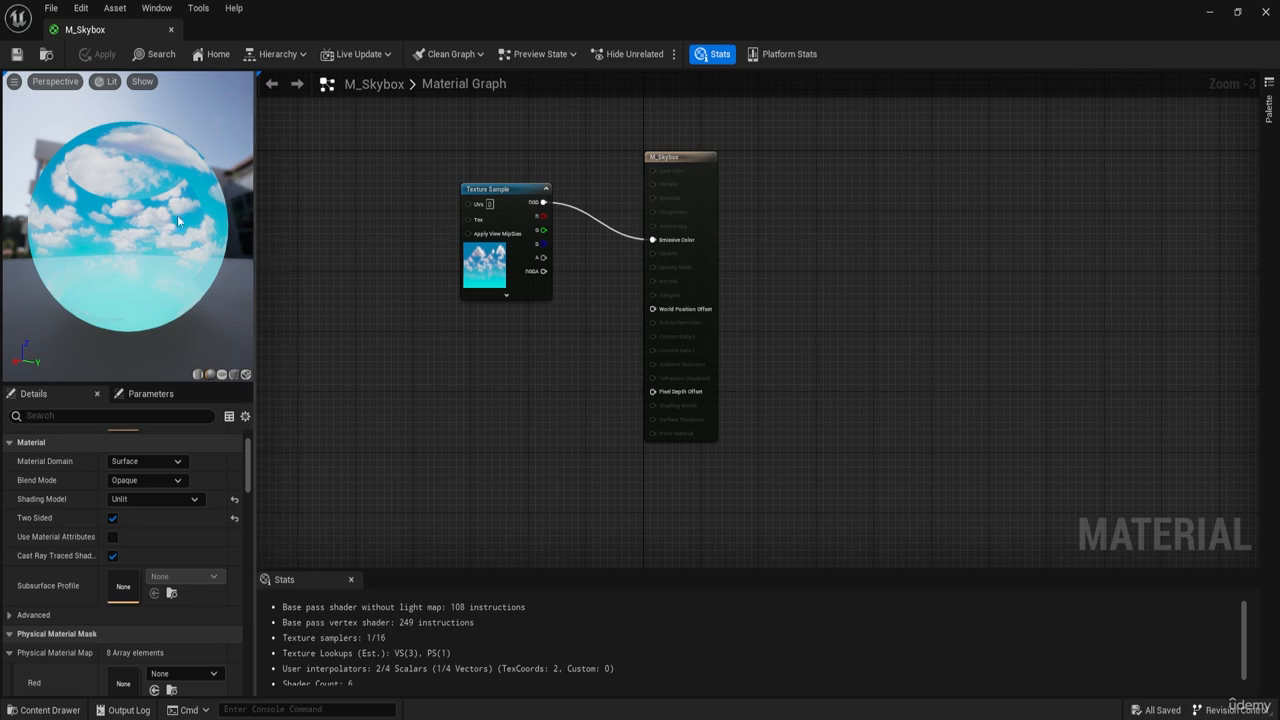
{"action": "left_click", "coordinate": [1267, 17]}
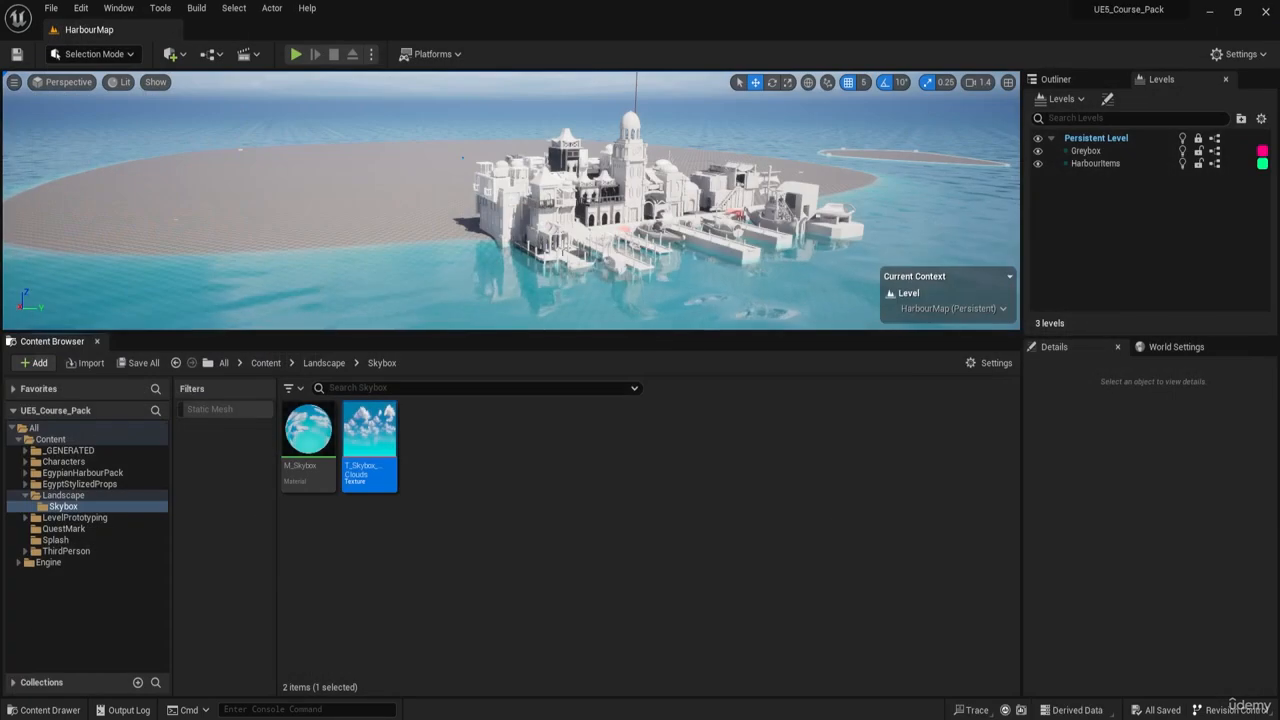
- Unlock the Persistent Level, select the sky sphere in the viewport and check its assigned material
{"action": "mouse_move", "coordinate": [323, 422]}
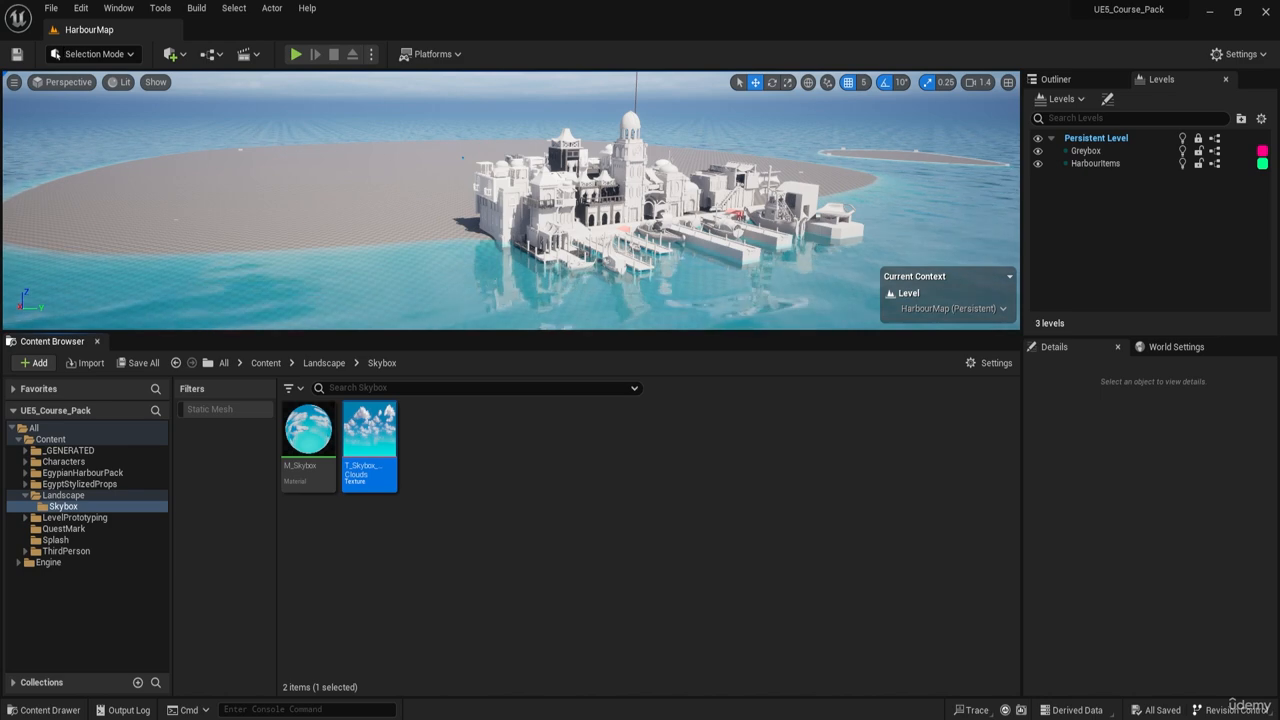
{"action": "right_click_drag", "start_coordinate": [600, 217], "coordinate": [595, 180]}
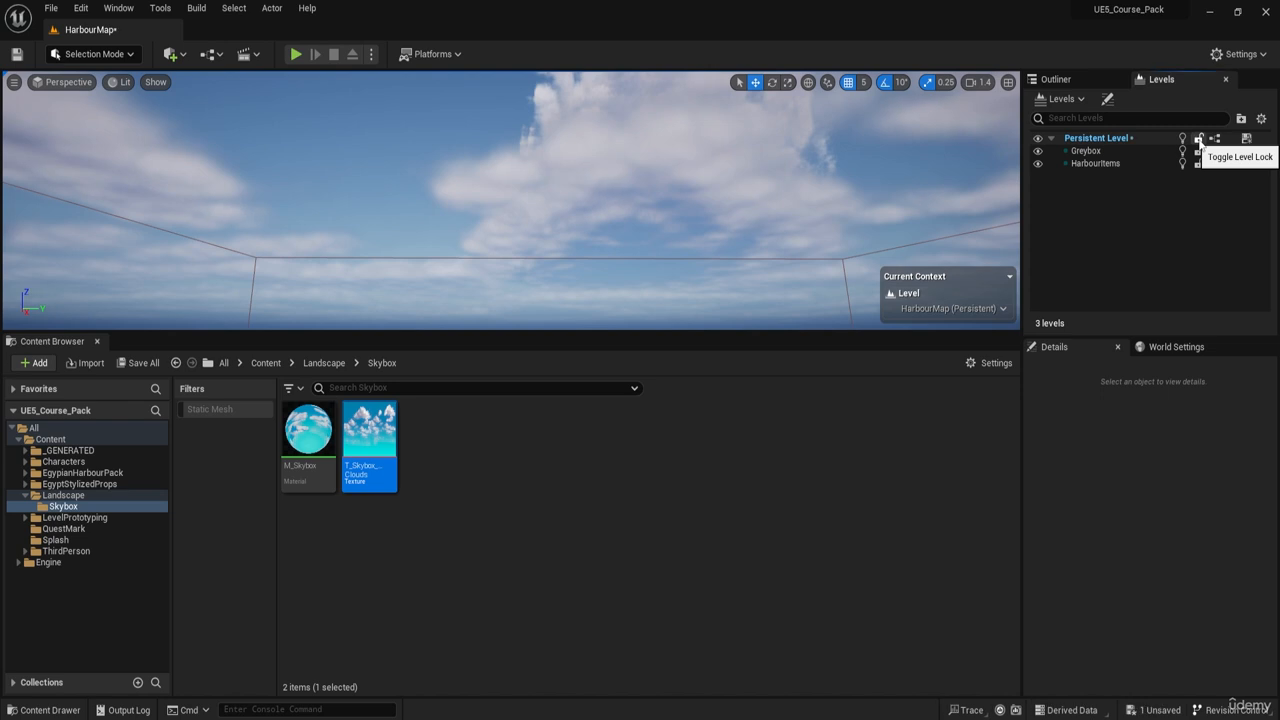
{"action": "left_click", "coordinate": [447, 126]}
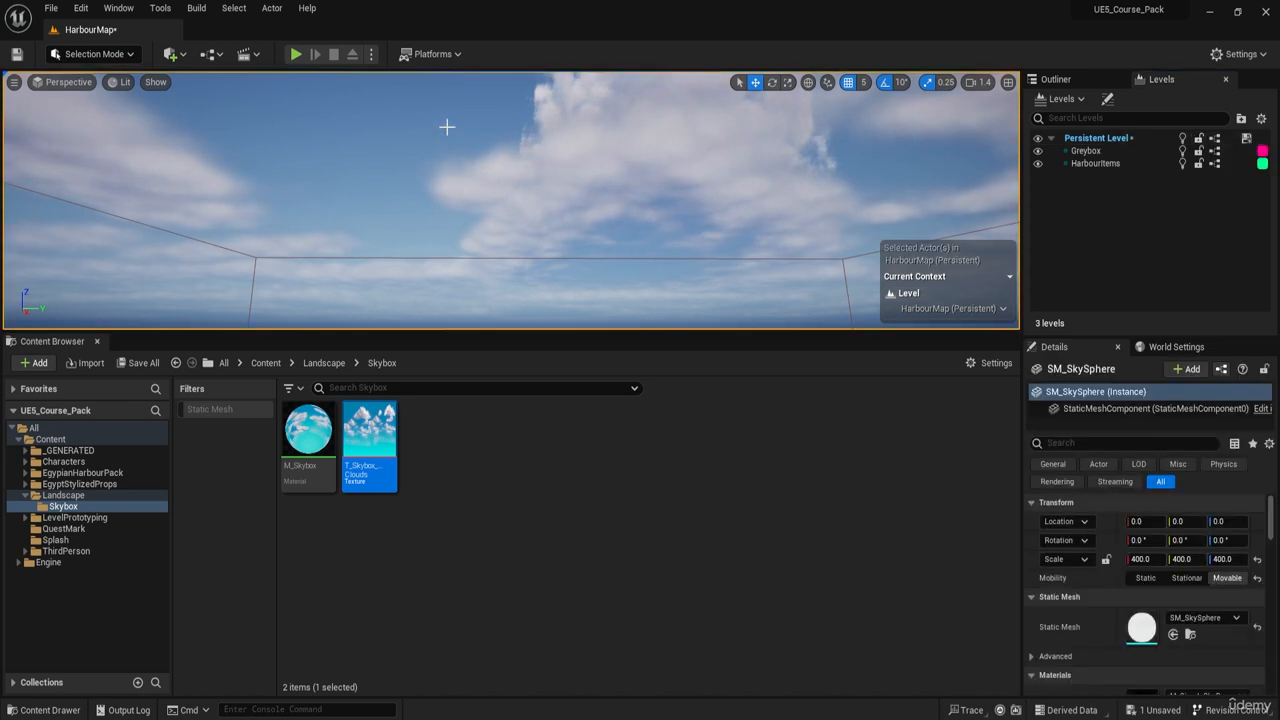
{"action": "right_click_drag", "start_coordinate": [537, 144], "coordinate": [461, 144]}
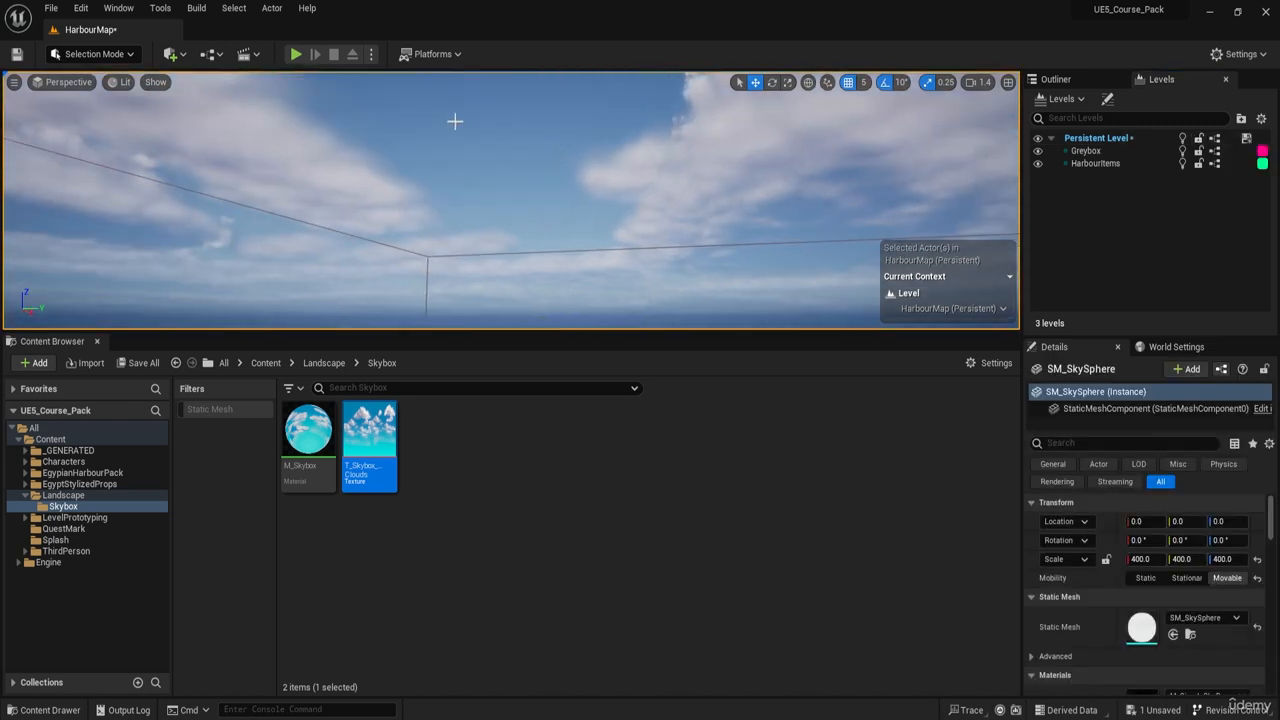
{"action": "scroll", "coordinate": [1120, 590], "scroll_direction": "down", "scroll_amount": 2}
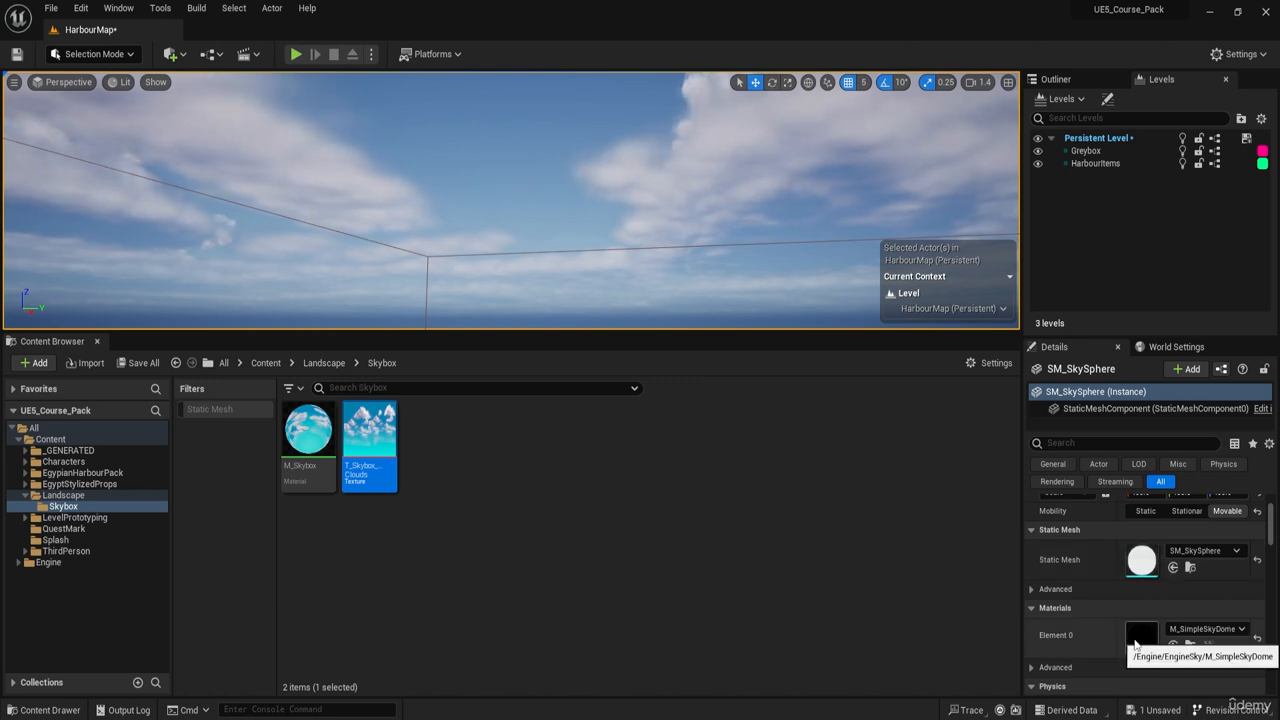
{"action": "right_click_drag", "start_coordinate": [660, 210], "coordinate": [585, 186]}
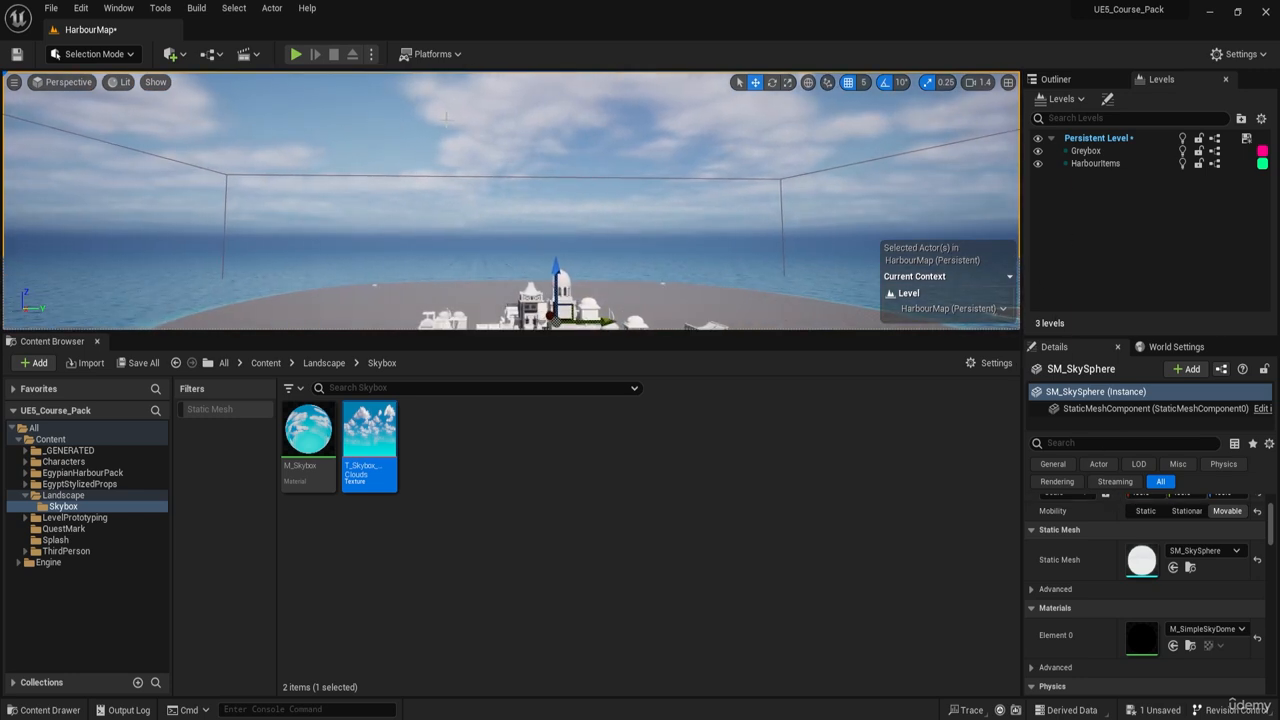
- Locate the VolumetricCloud actor in the level's Lighting folder, inspect the clouds in the viewport and delete it
{"action": "left_click", "coordinate": [1058, 79]}
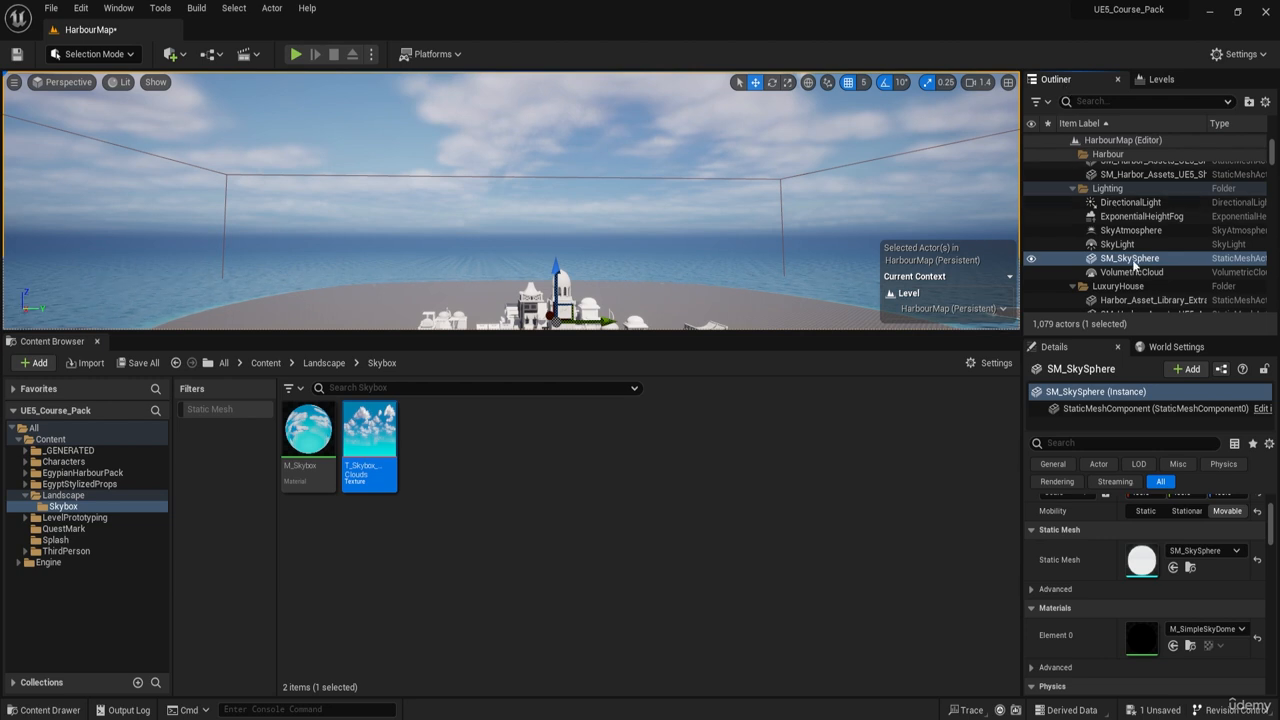
{"action": "left_click", "coordinate": [1126, 262]}
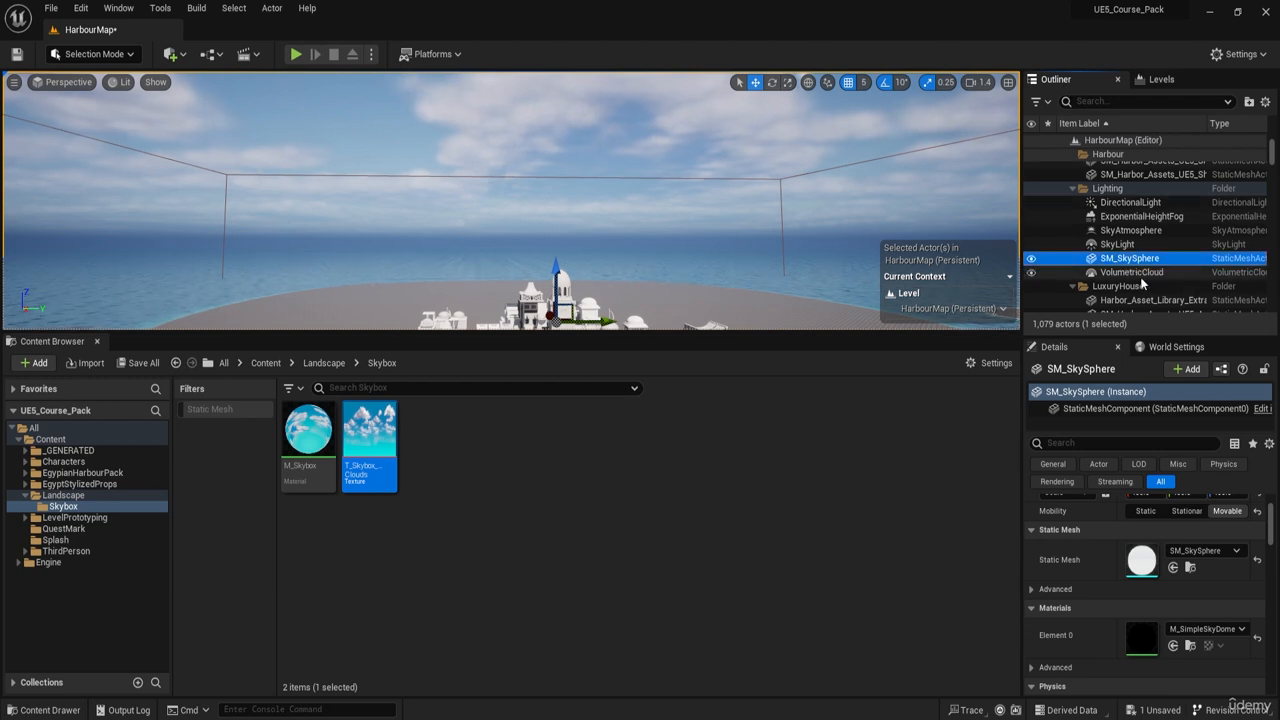
{"action": "left_click", "coordinate": [1136, 273]}
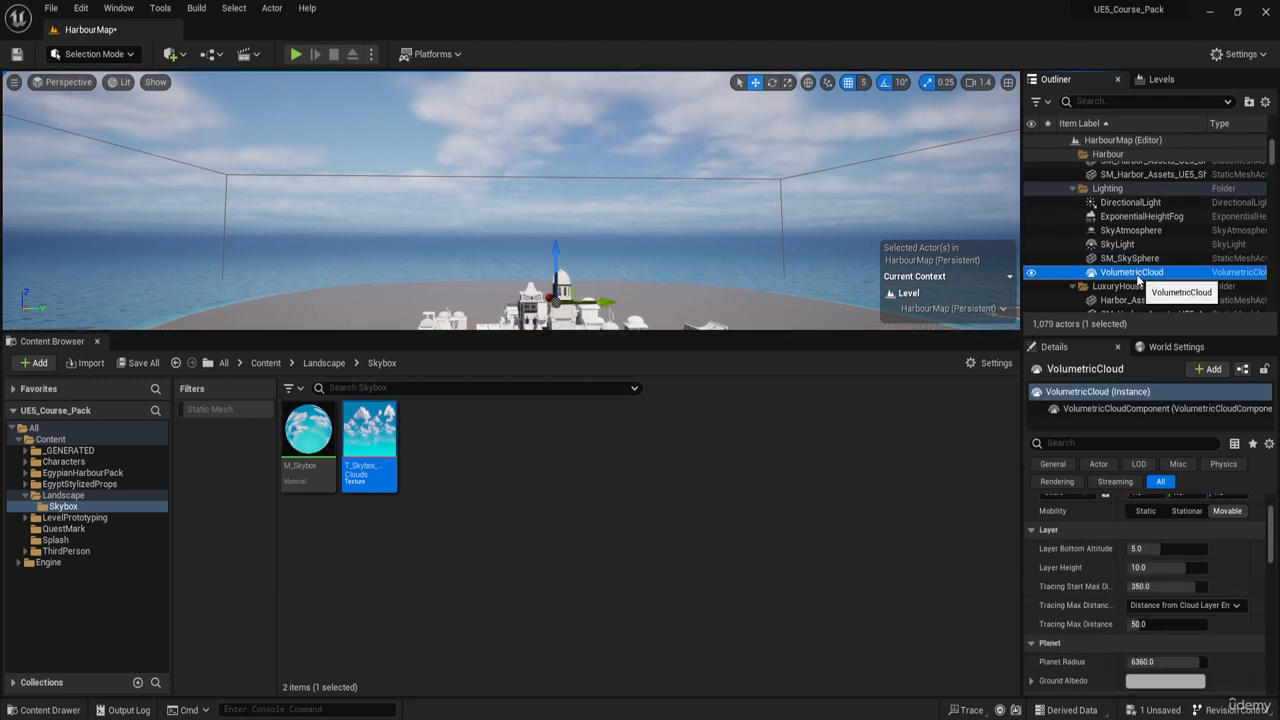
{"action": "right_click_drag", "start_coordinate": [780, 210], "coordinate": [805, 280]}
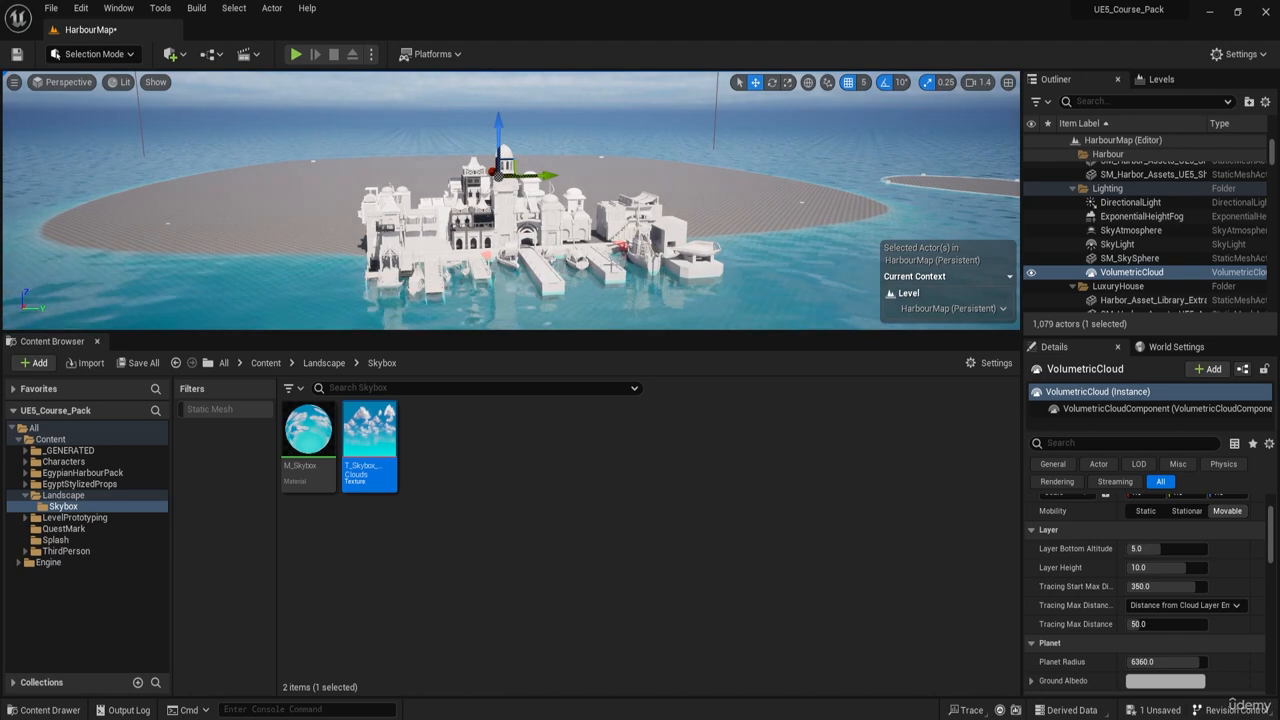
{"action": "right_click_drag", "start_coordinate": [421, 305], "coordinate": [402, 215]}
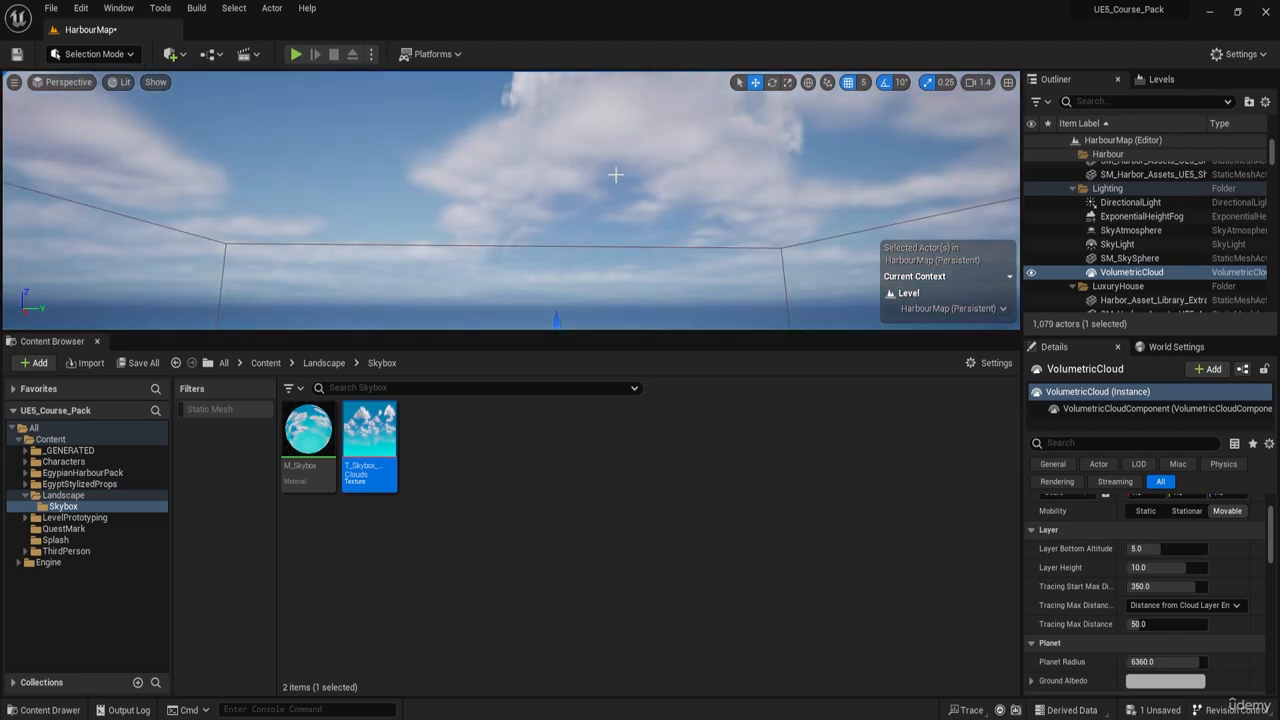
{"action": "mouse_move", "coordinate": [615, 175]}
{"action": "right_mouse_down"}
{"action": "mouse_move", "coordinate": [612, 250]}
{"action": "mouse_move", "coordinate": [600, 180]}
{"action": "right_mouse_up"}
{"action": "left_click", "coordinate": [1131, 272]}
{"action": "key", "text": "Delete"}
- Check SM_SkySphere and the other sky actors, and toggle SkyAtmosphere's visibility to compare the sky
{"action": "left_click", "coordinate": [1130, 258]}
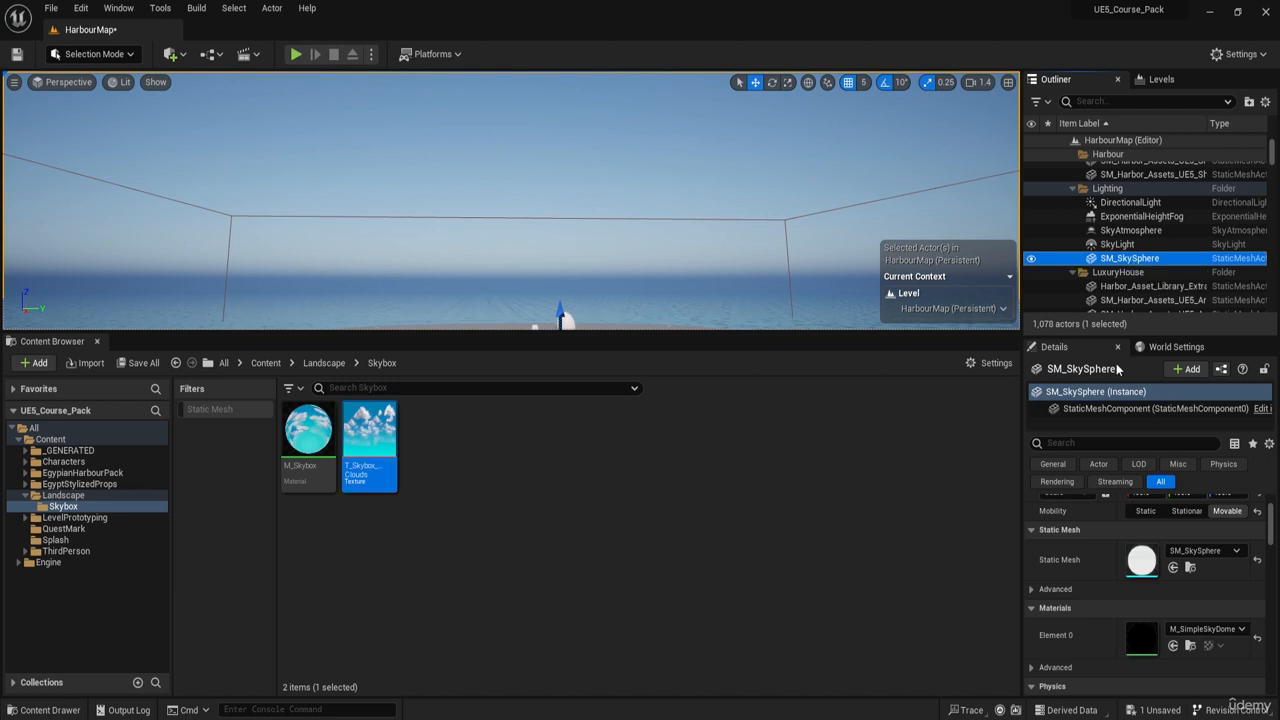
{"action": "left_click", "coordinate": [1130, 246]}
{"action": "right_click_drag", "start_coordinate": [640, 110], "coordinate": [640, 155]}
{"action": "left_click", "coordinate": [1045, 230]}
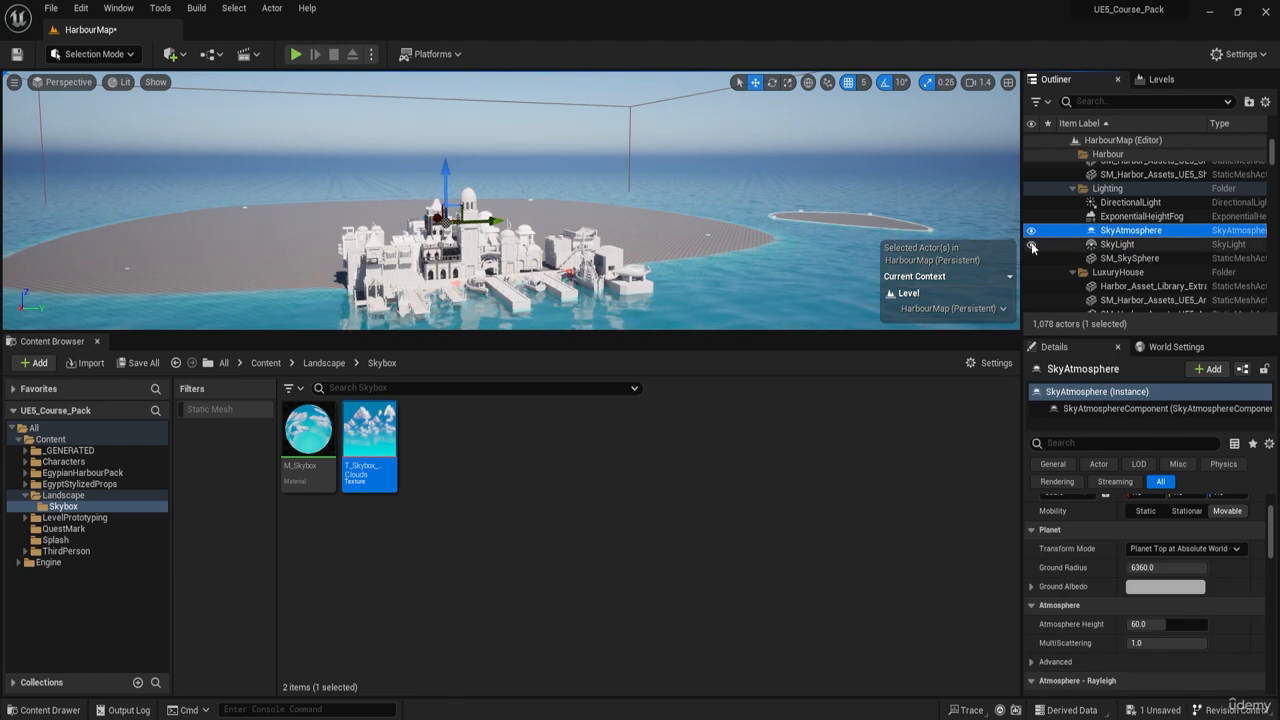
{"action": "left_click", "coordinate": [1030, 231]}
{"action": "left_click", "coordinate": [1030, 231]}
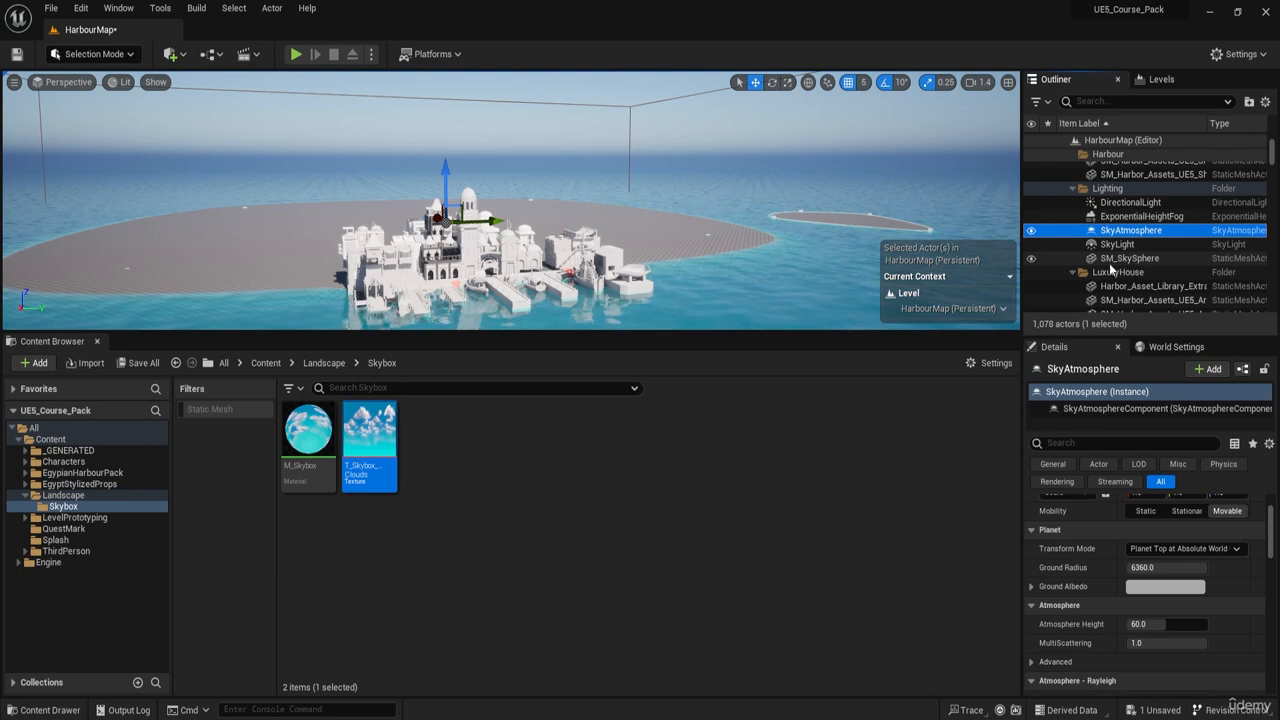
- Try the M_Skybox material on SM_SkySphere's Element 0 slot and toggle SkyAtmosphere's visibility to compare the sky
{"action": "left_click", "coordinate": [1125, 260]}
{"action": "left_click", "coordinate": [320, 490]}
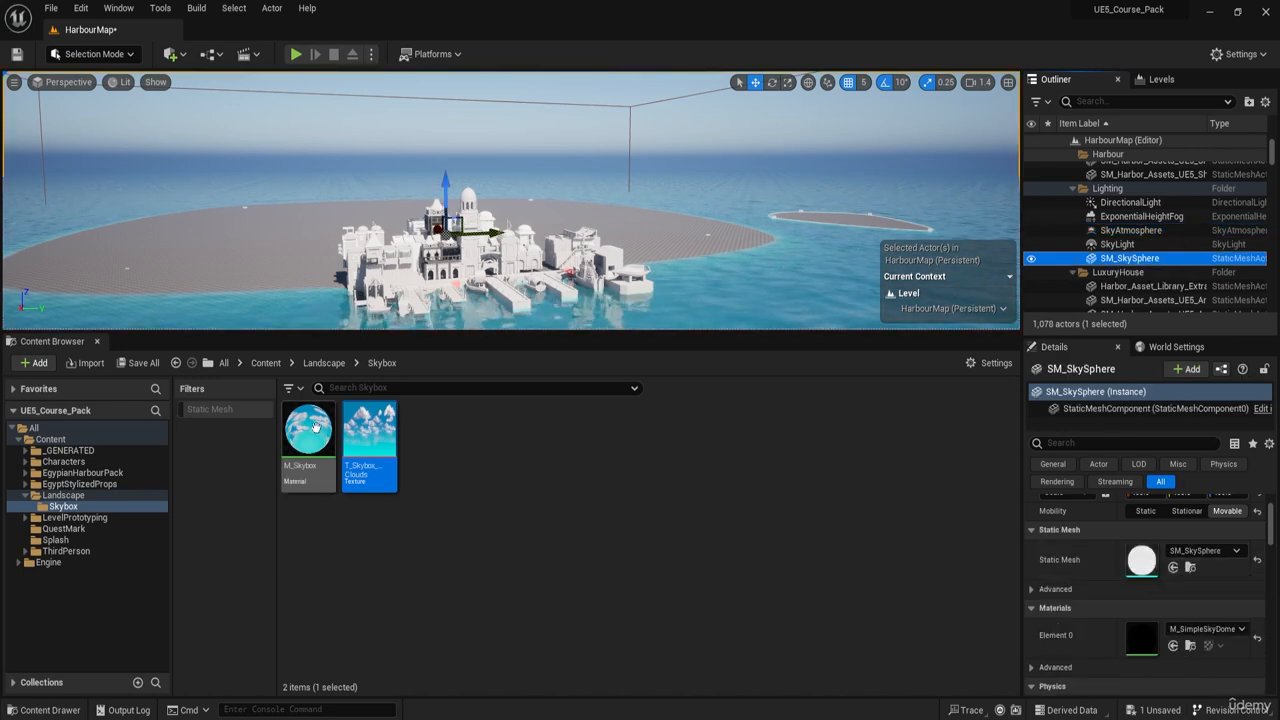
{"action": "left_click_drag", "start_coordinate": [315, 435], "coordinate": [1133, 635]}
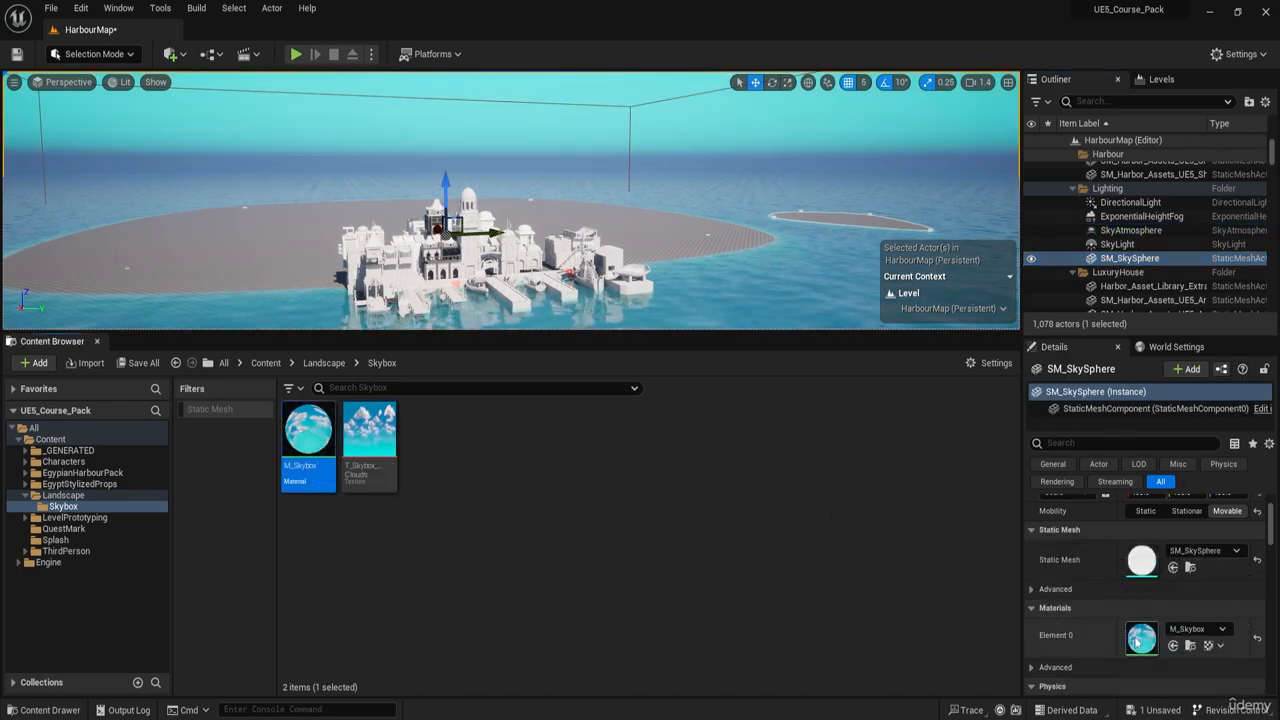
{"action": "right_click_drag", "start_coordinate": [501, 203], "coordinate": [548, 172]}
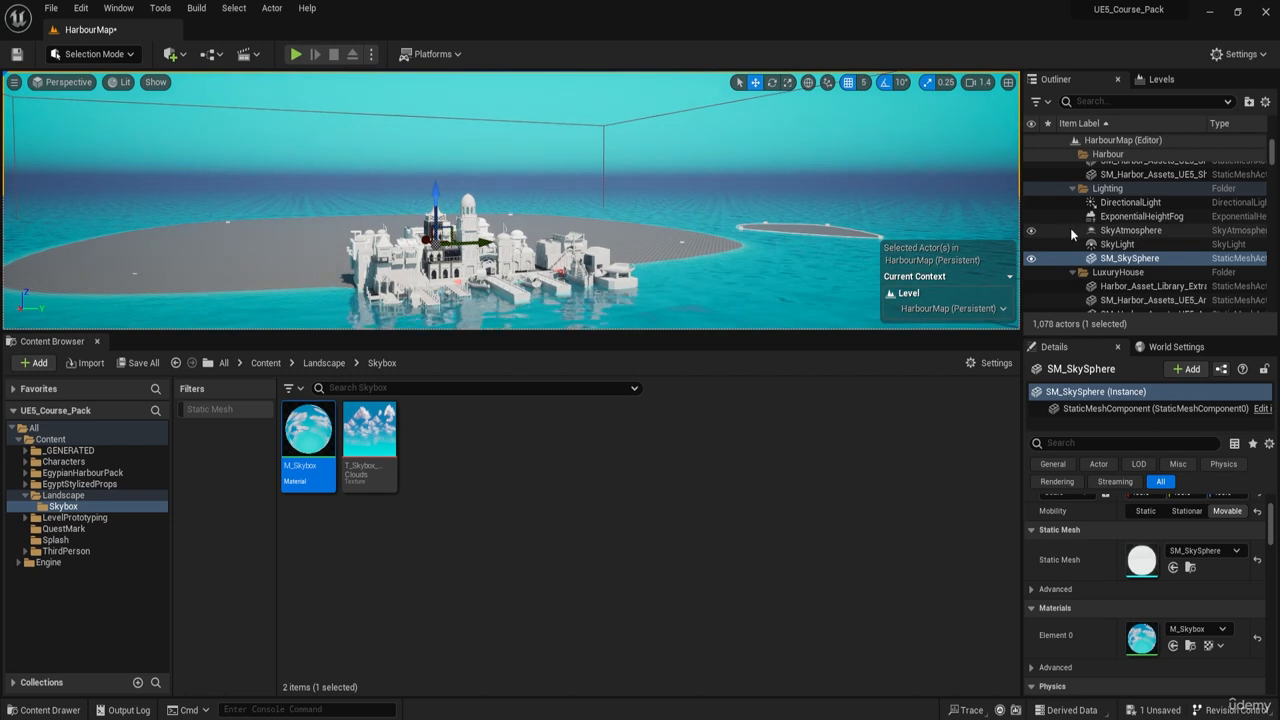
{"action": "left_click", "coordinate": [1032, 230]}
{"action": "left_click", "coordinate": [1032, 230]}
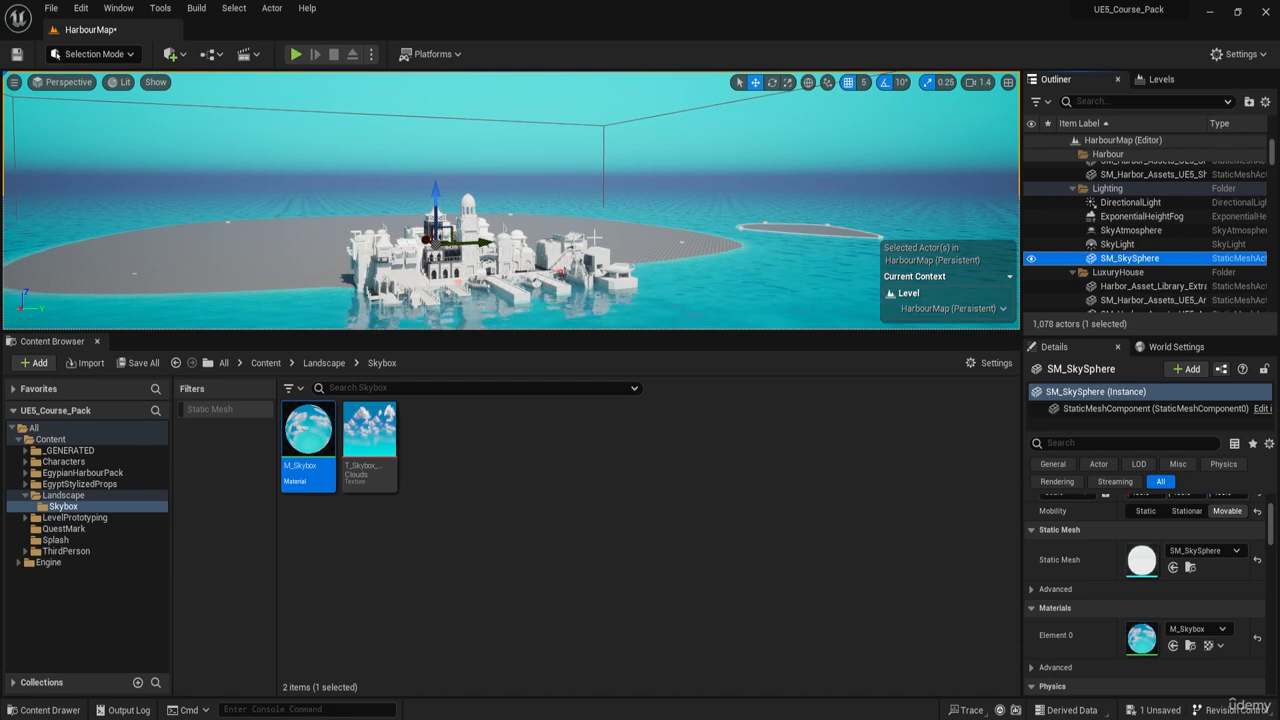
- Undo the assignment of M_Skybox to the sky sphere
{"action": "key", "text": "ctrl+z"}
{"action": "key", "text": "ctrl+z"}
{"action": "key", "text": "ctrl+z"}
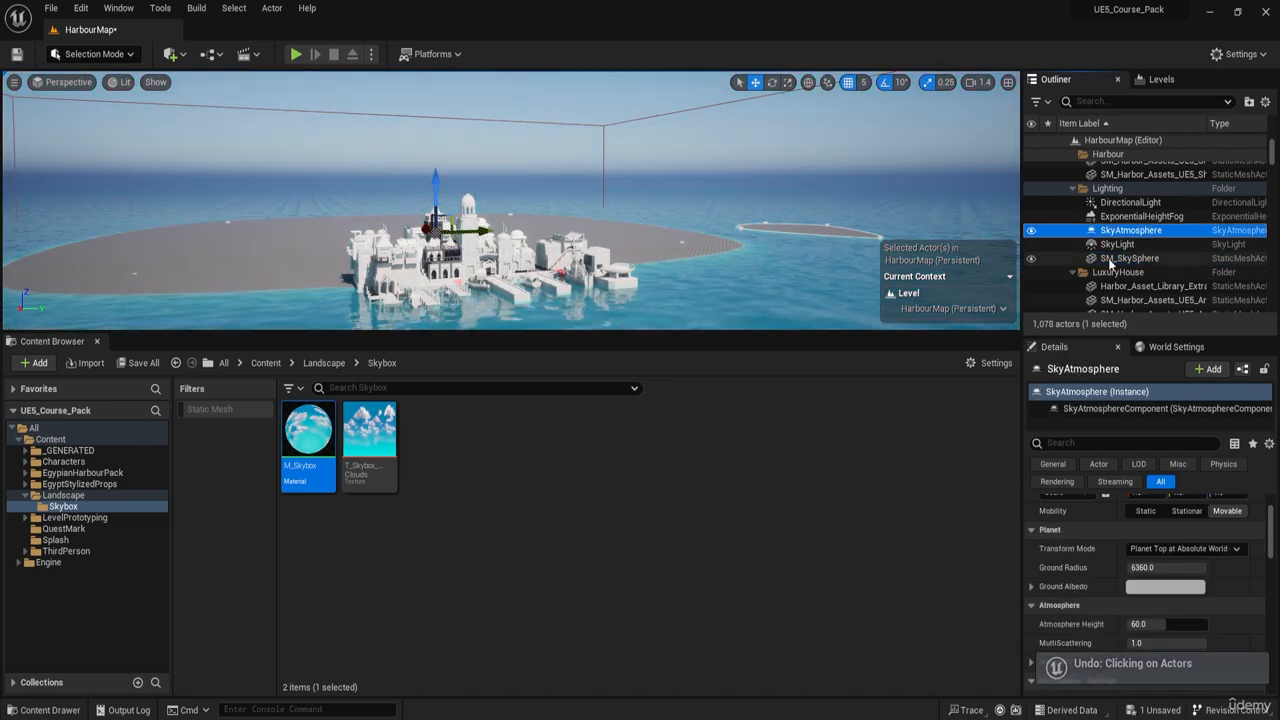
- Delete the SM_SkySphere and SkyAtmosphere actors from the level
{"action": "left_click", "coordinate": [1112, 259]}
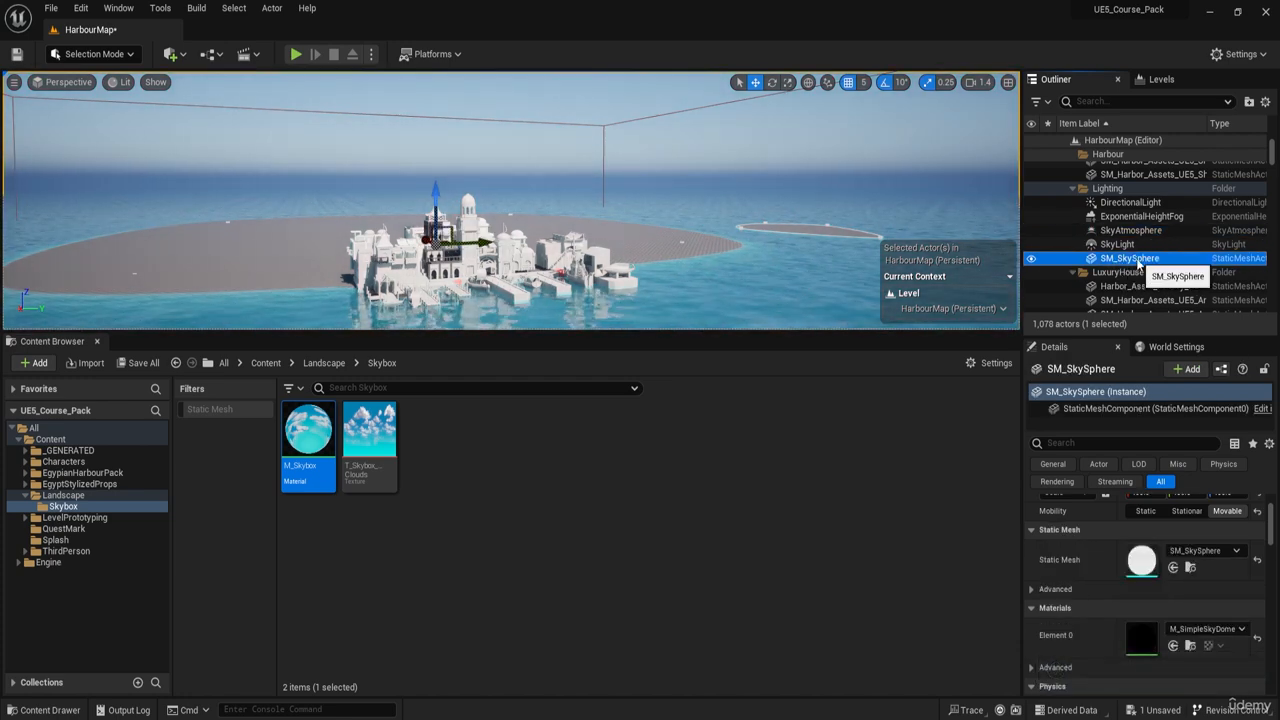
{"action": "key", "text": "Delete"}
{"action": "left_click", "coordinate": [1120, 231]}
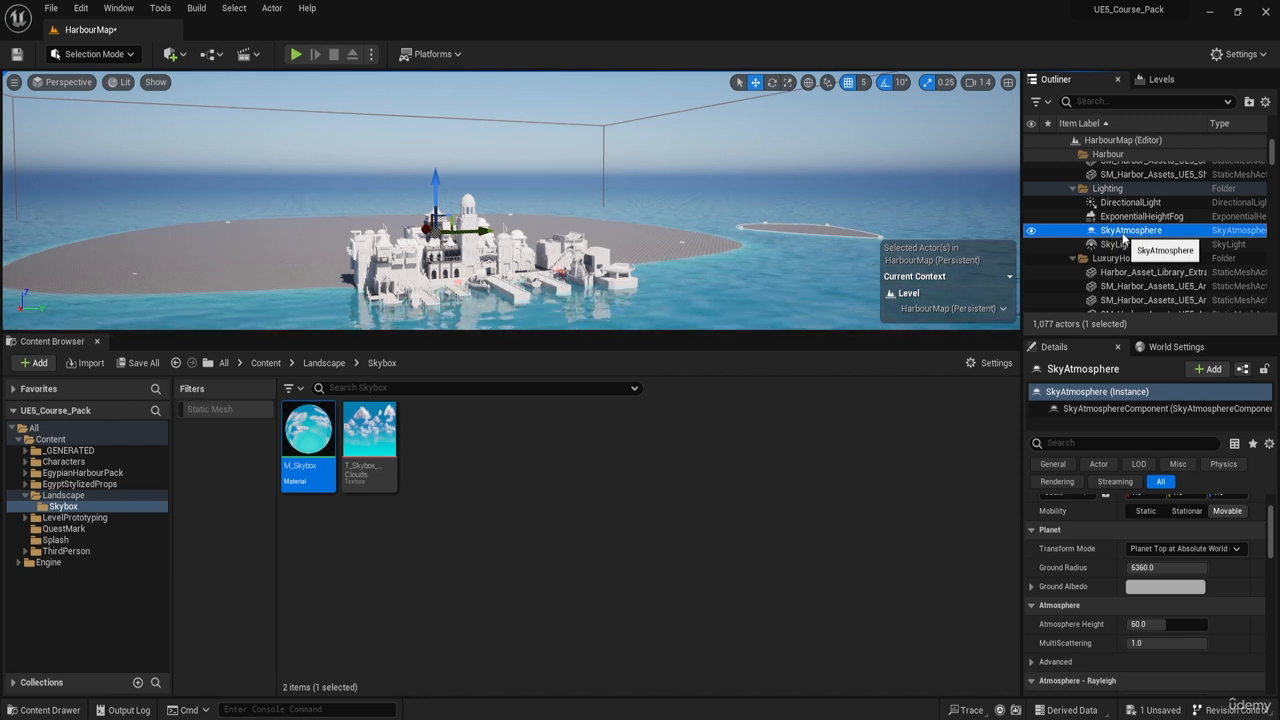
{"action": "right_click_drag", "start_coordinate": [591, 290], "coordinate": [640, 400]}
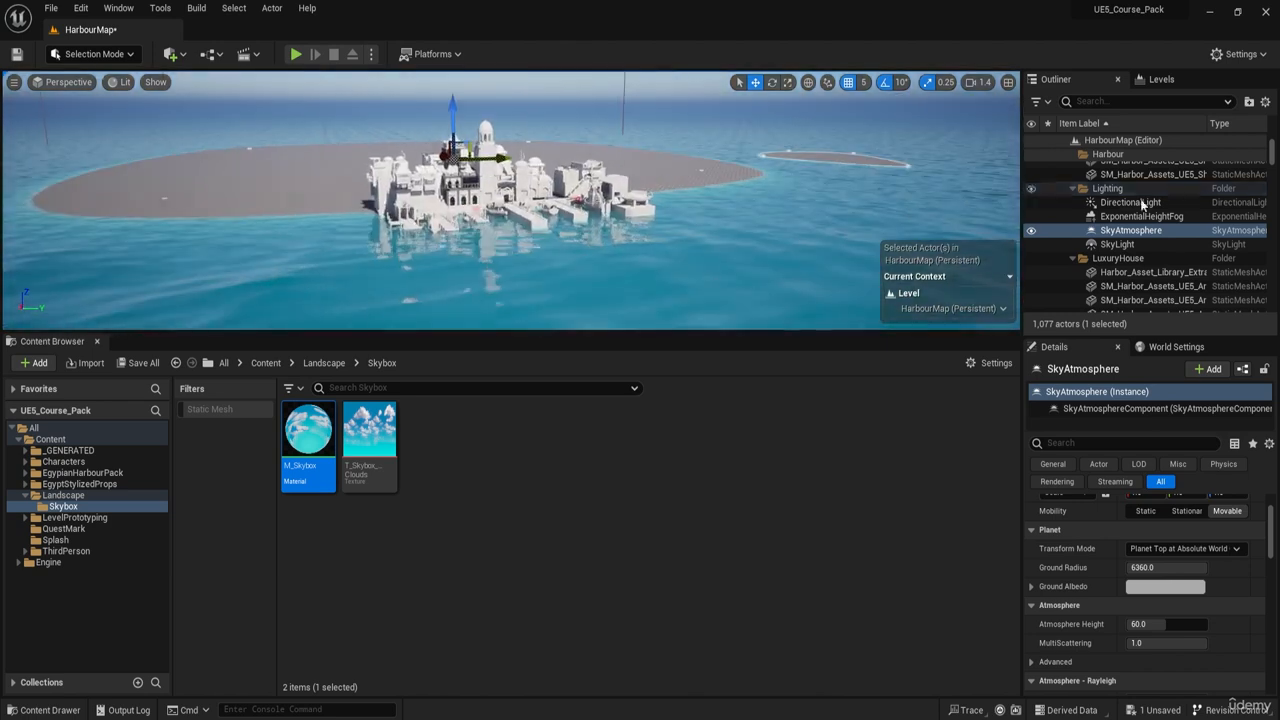
{"action": "key", "text": "Delete"}
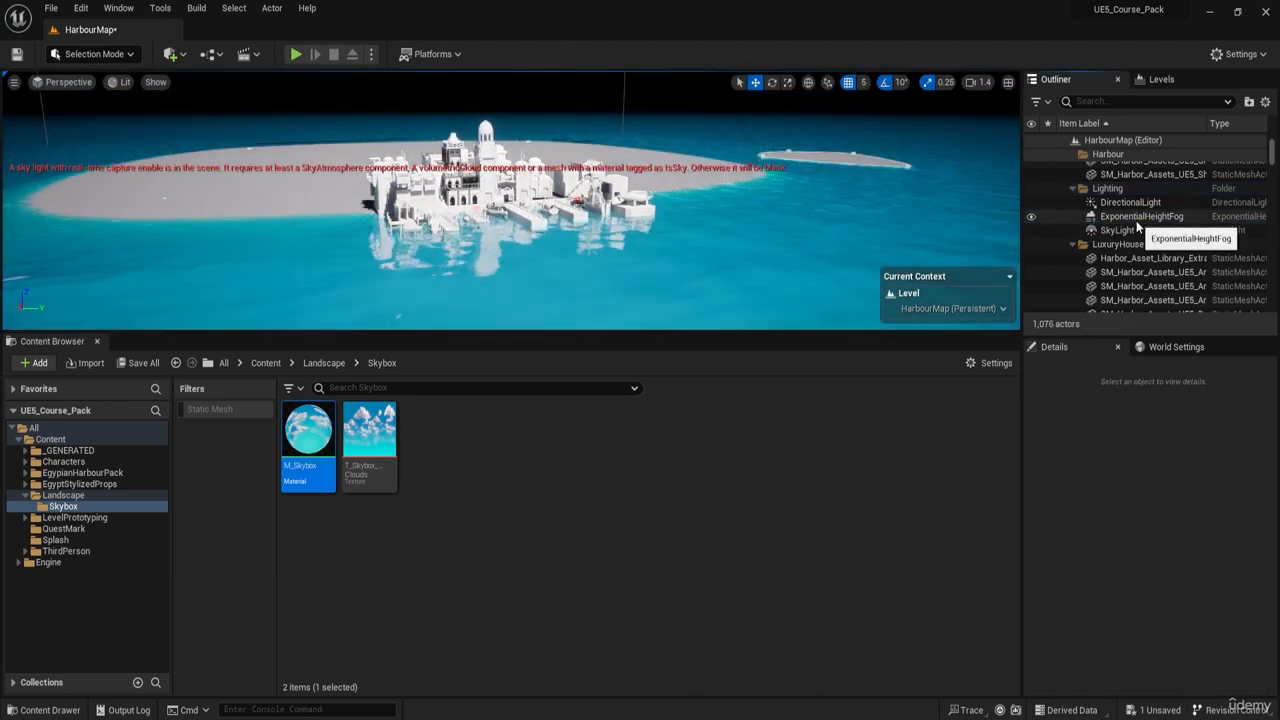
- Inspect the details of the remaining ExponentialHeightFog, DirectionalLight and SkyLight actors
{"action": "left_click", "coordinate": [1130, 218]}
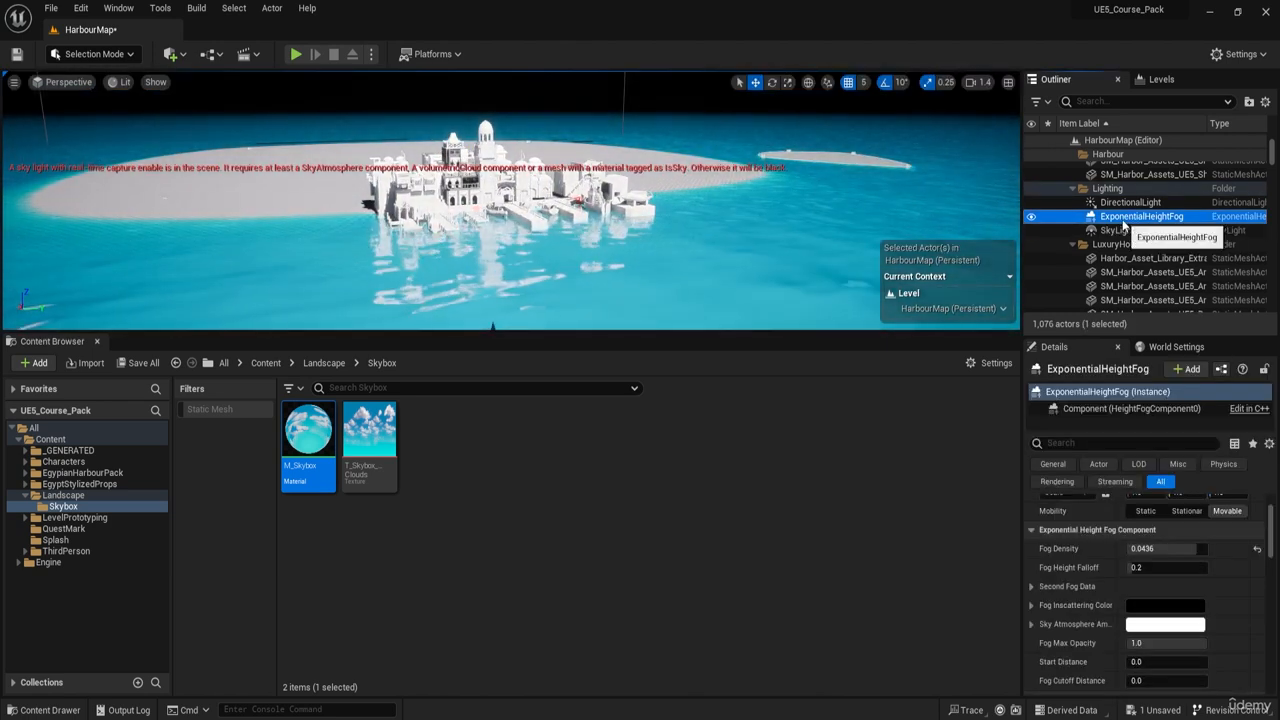
{"action": "left_click", "coordinate": [1128, 204]}
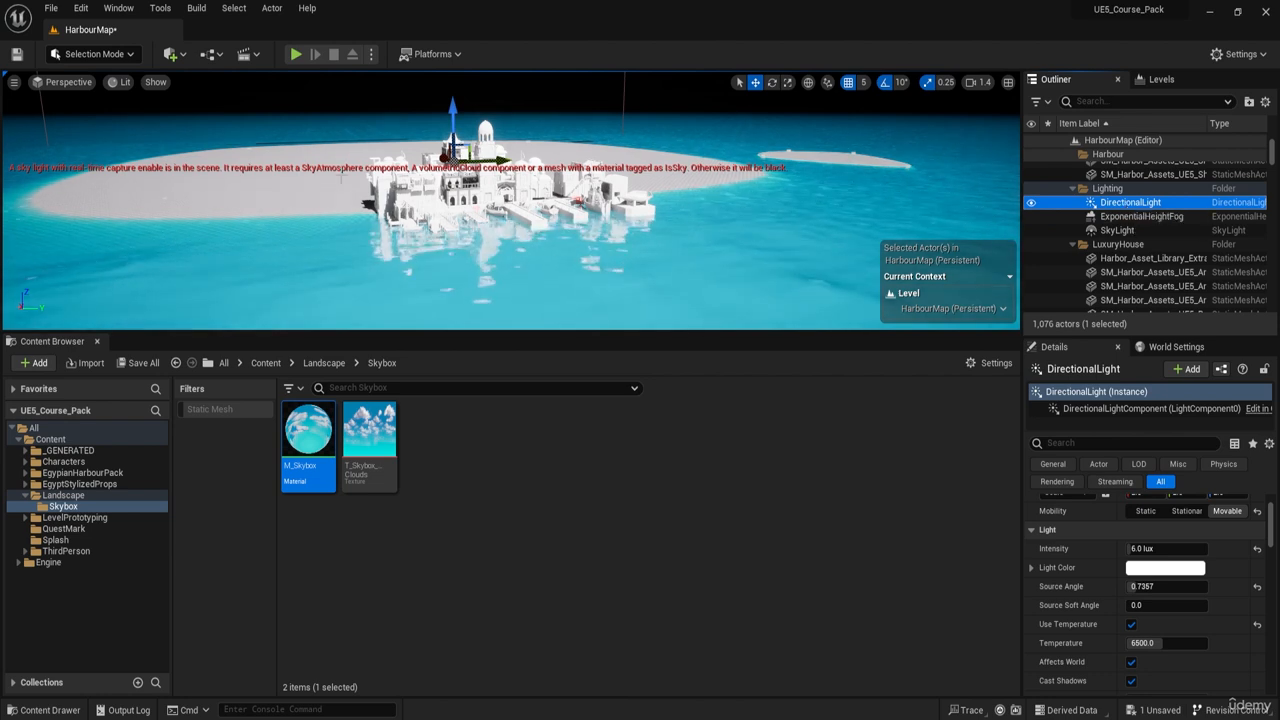
{"action": "left_click", "coordinate": [1110, 230]}
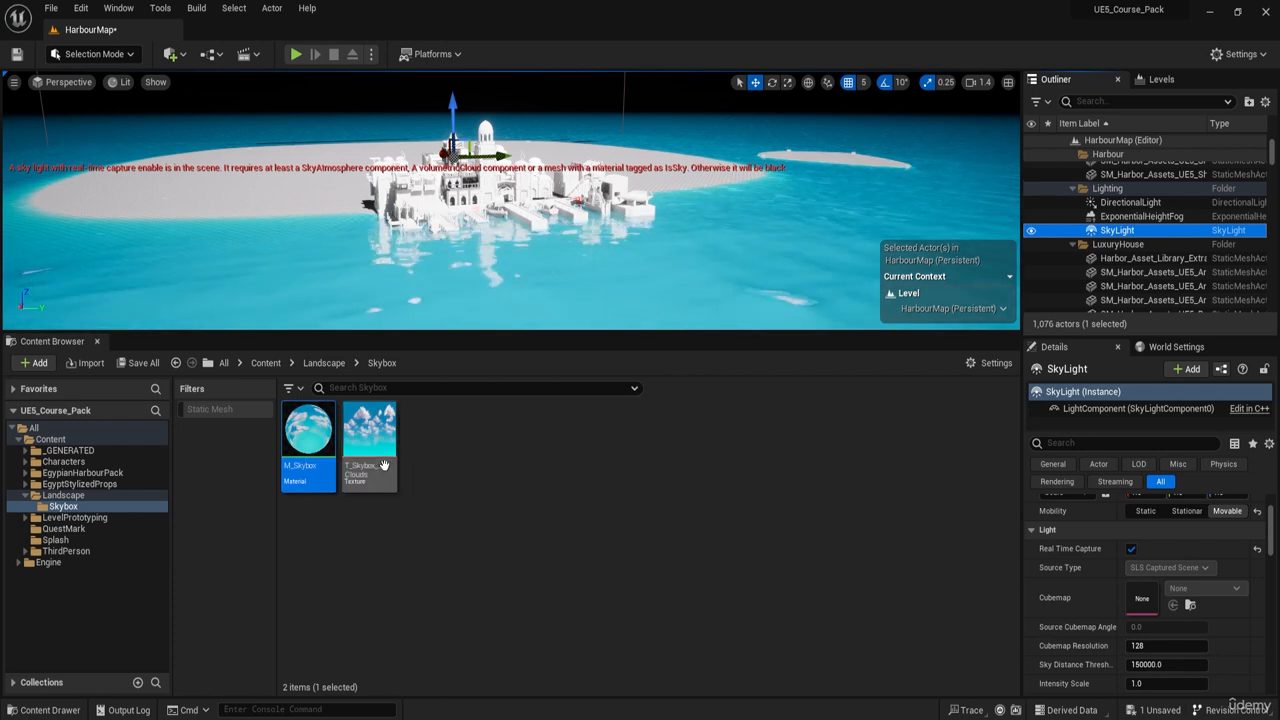
- Place a basic Sphere shape on the harbour dock and raise it to a Z location of about 320
{"action": "left_click", "coordinate": [172, 54]}
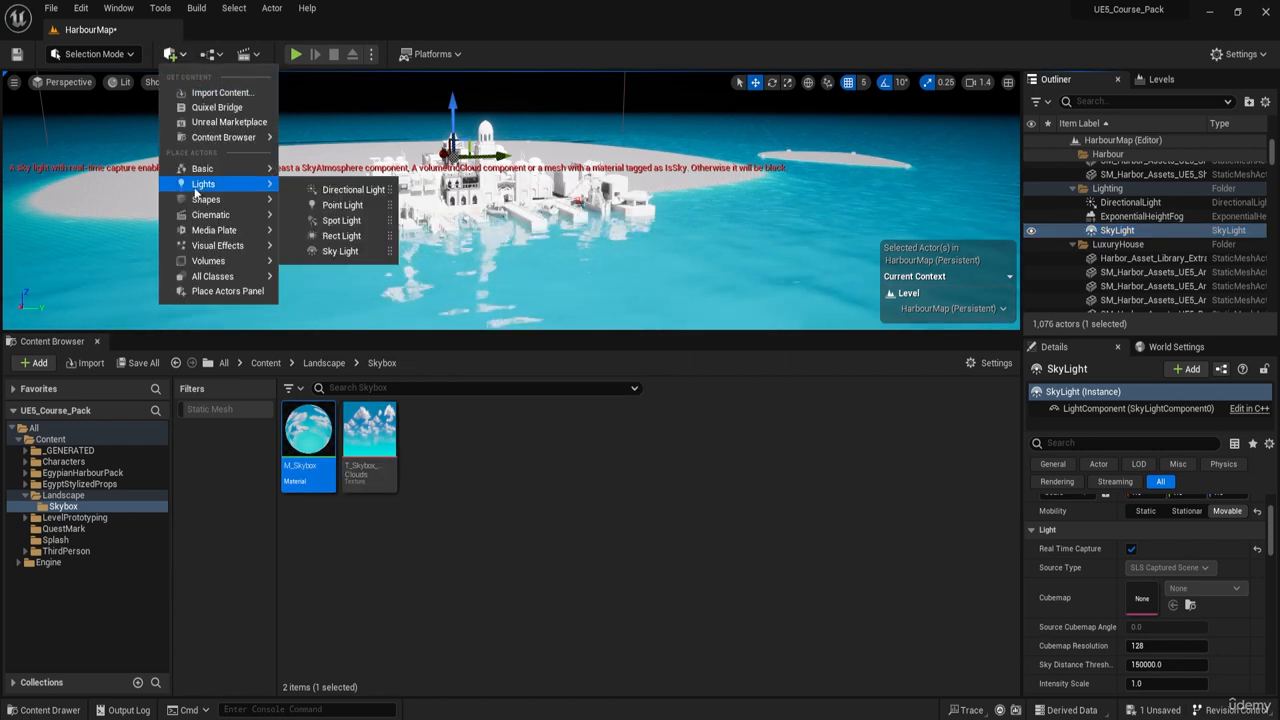
{"action": "mouse_move", "coordinate": [232, 200]}
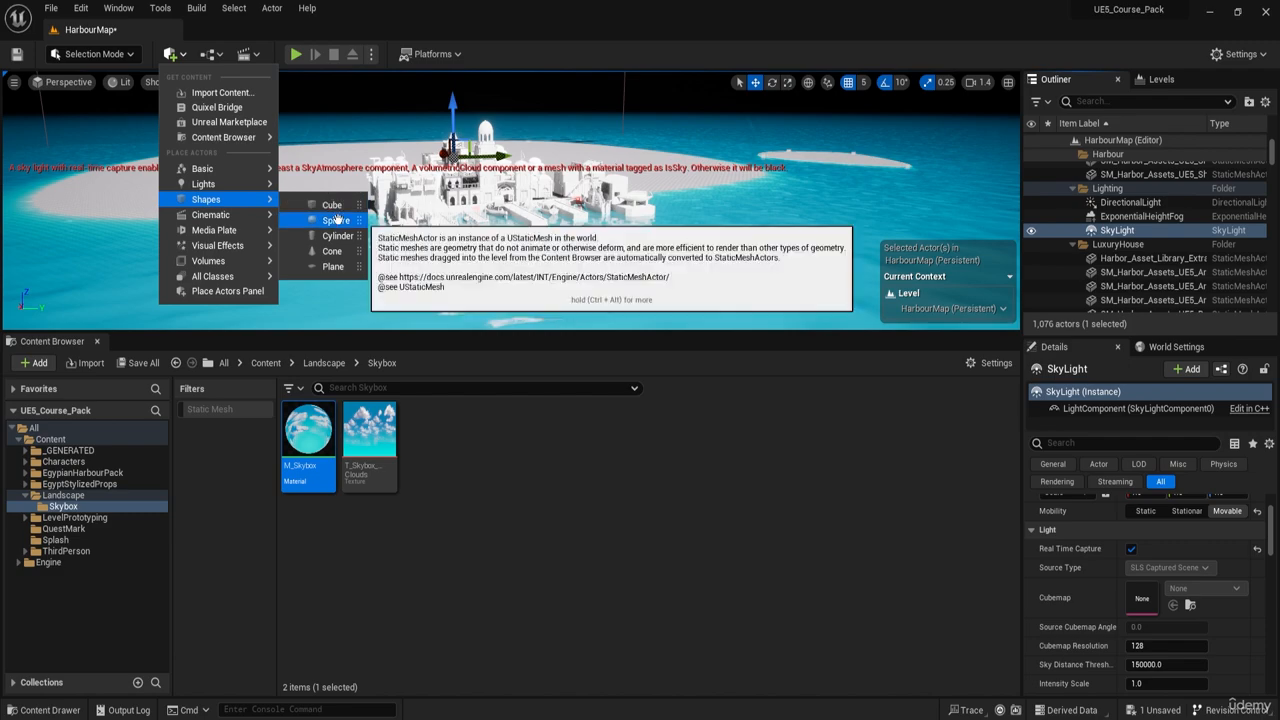
{"action": "left_click_drag", "start_coordinate": [338, 219], "coordinate": [511, 206]}
{"action": "key", "text": "f"}
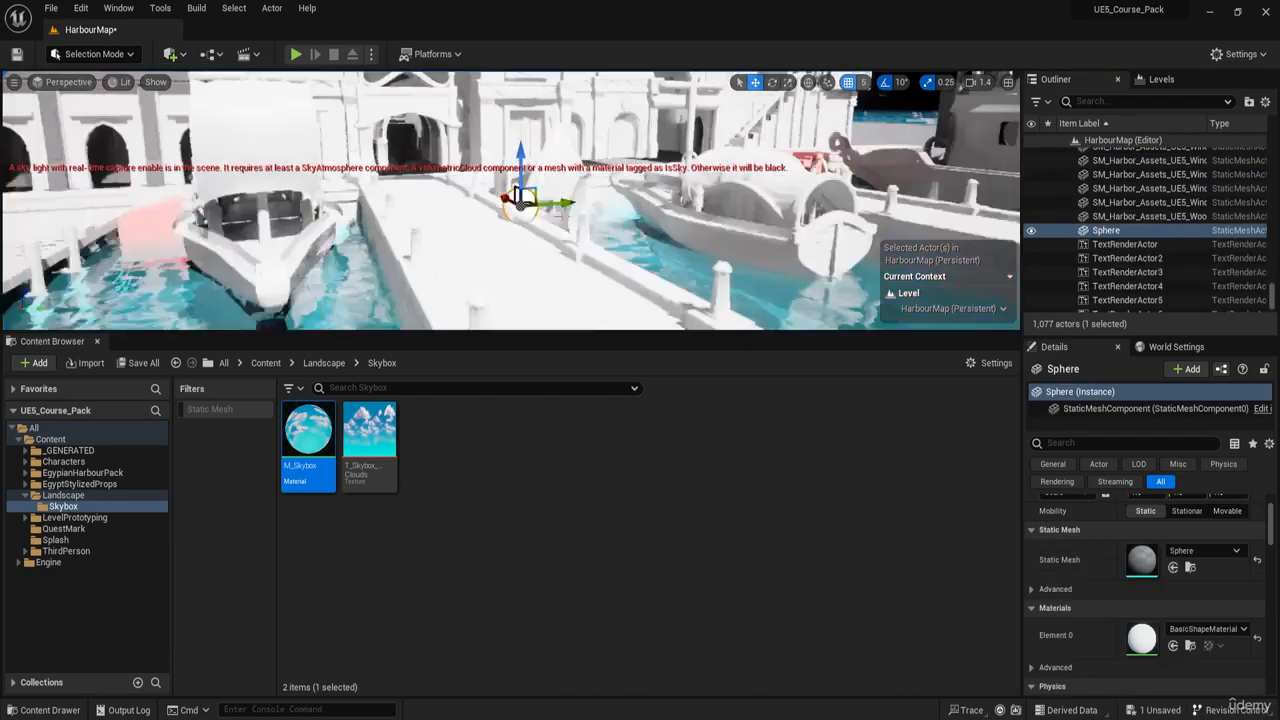
{"action": "right_click_drag", "start_coordinate": [511, 200], "coordinate": [520, 250]}
{"action": "left_click_drag", "start_coordinate": [549, 162], "coordinate": [546, 86]}
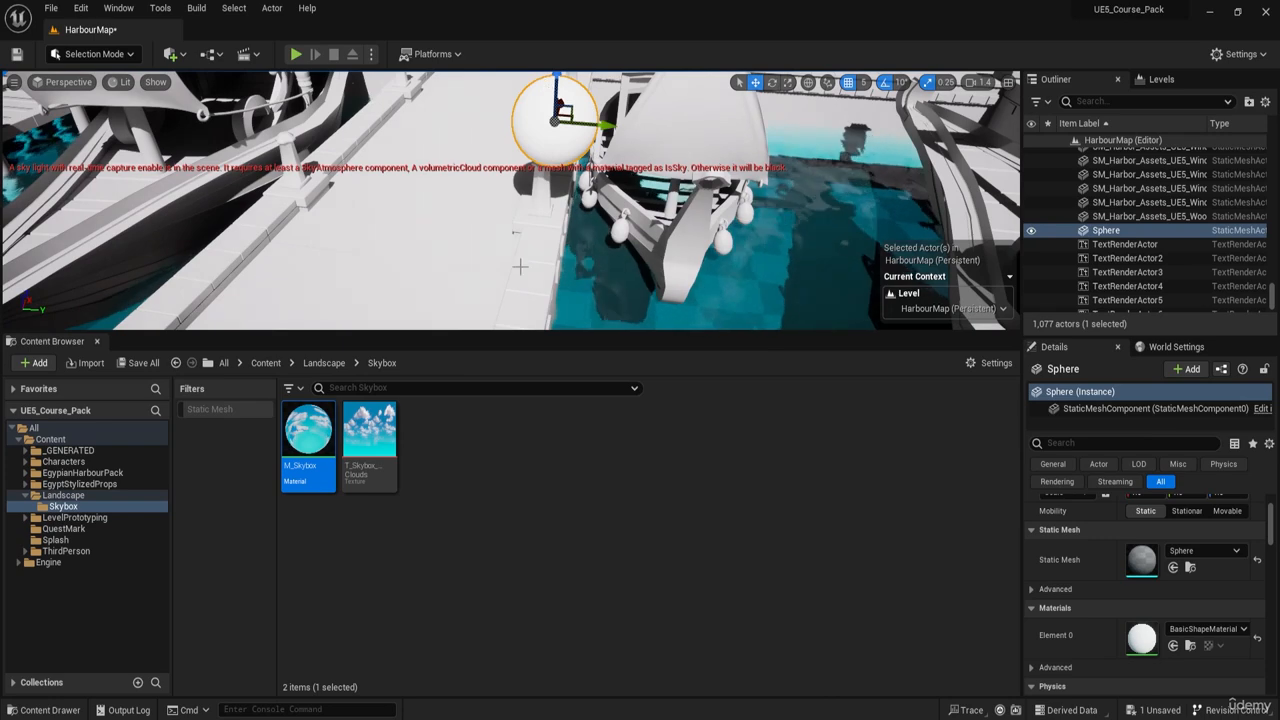
- Scale the new sphere uniformly to about 9 on all axes
{"action": "right_click_drag", "start_coordinate": [520, 266], "coordinate": [518, 215]}
{"action": "key", "text": "e"}
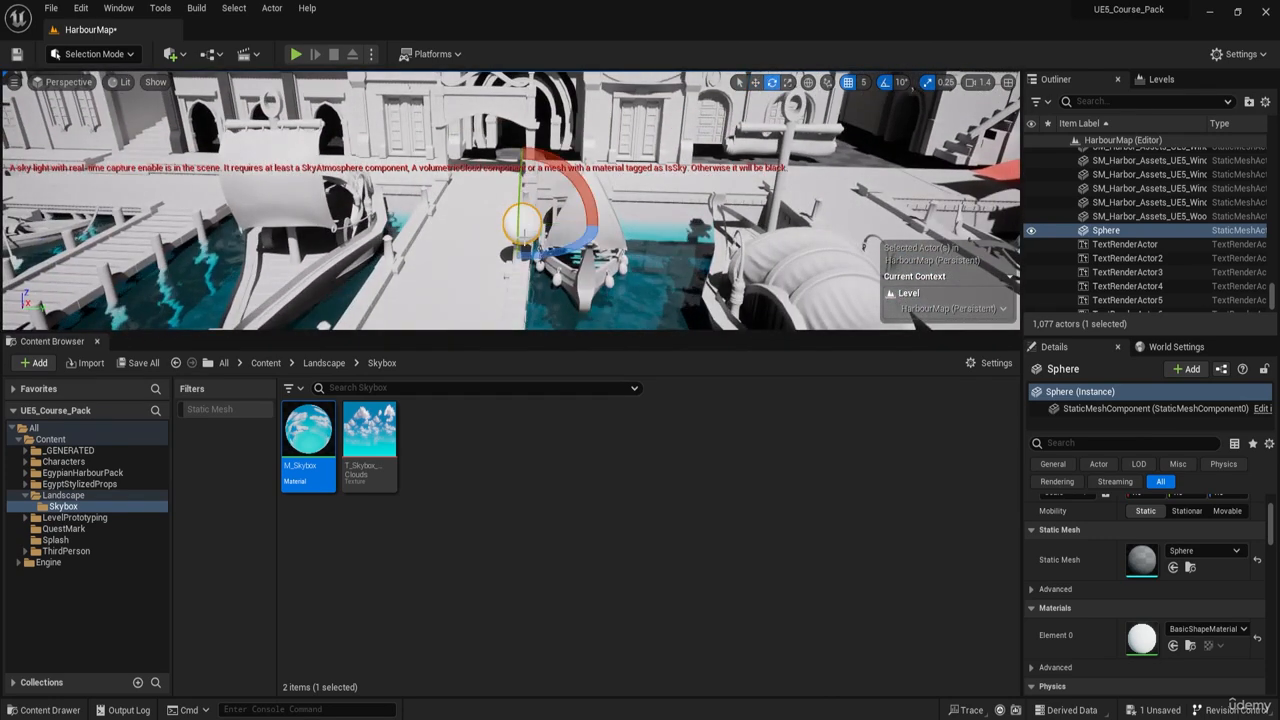
{"action": "key", "text": "r"}
{"action": "left_click_drag", "start_coordinate": [523, 210], "coordinate": [532, 155]}
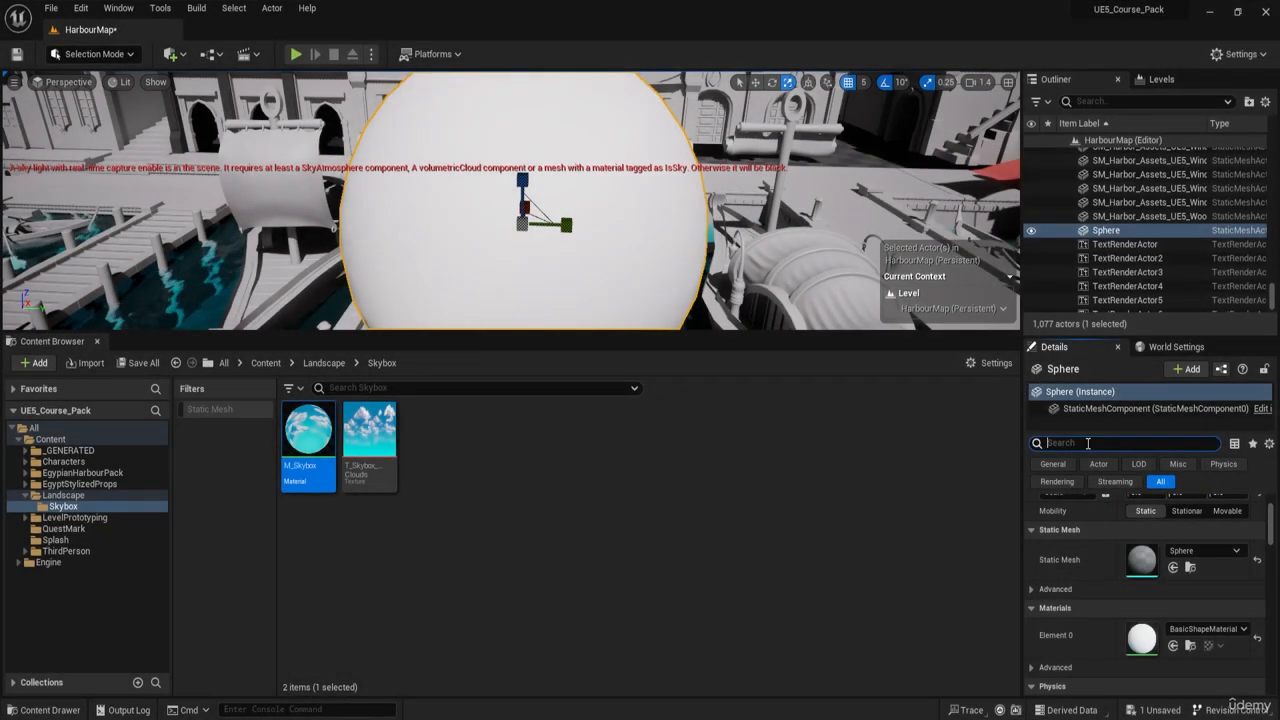
- Find the sphere's shadow properties, disable Cast Shadow and clear the property search
{"action": "left_click", "coordinate": [1087, 443]}
{"action": "type", "text": "shadow"}
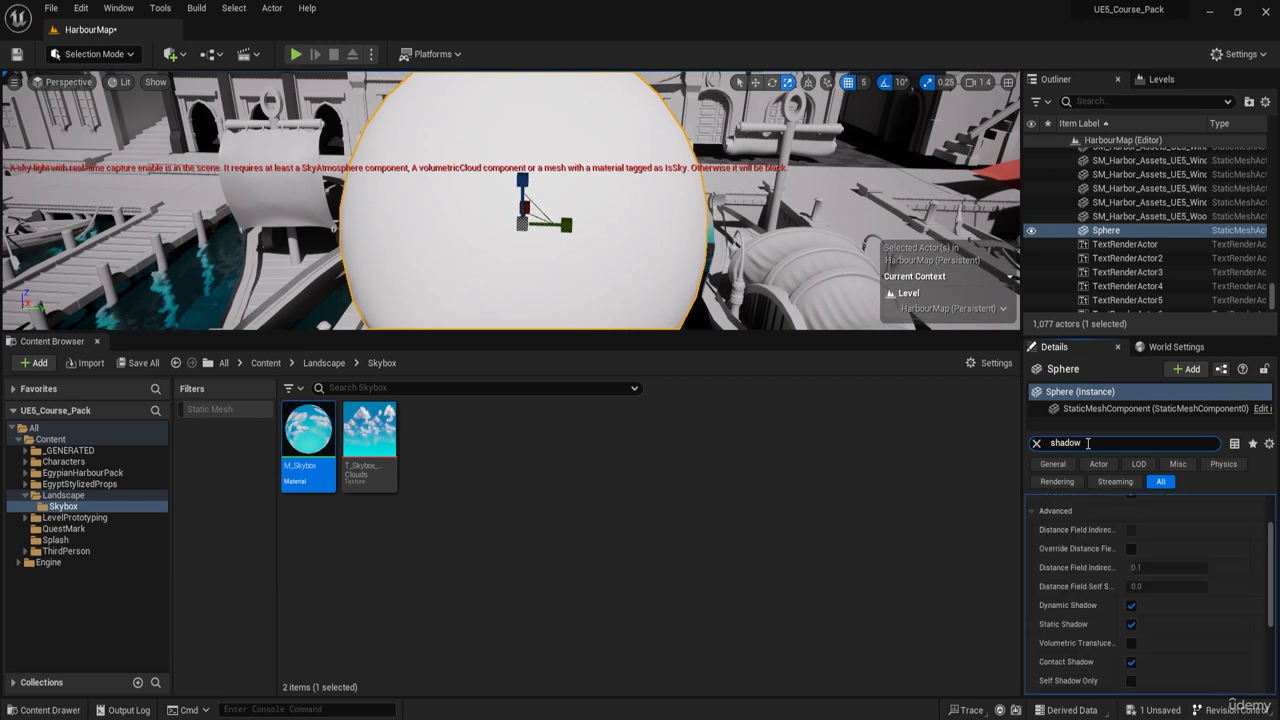
{"action": "scroll", "coordinate": [1110, 634], "scroll_direction": "up", "scroll_amount": 2}
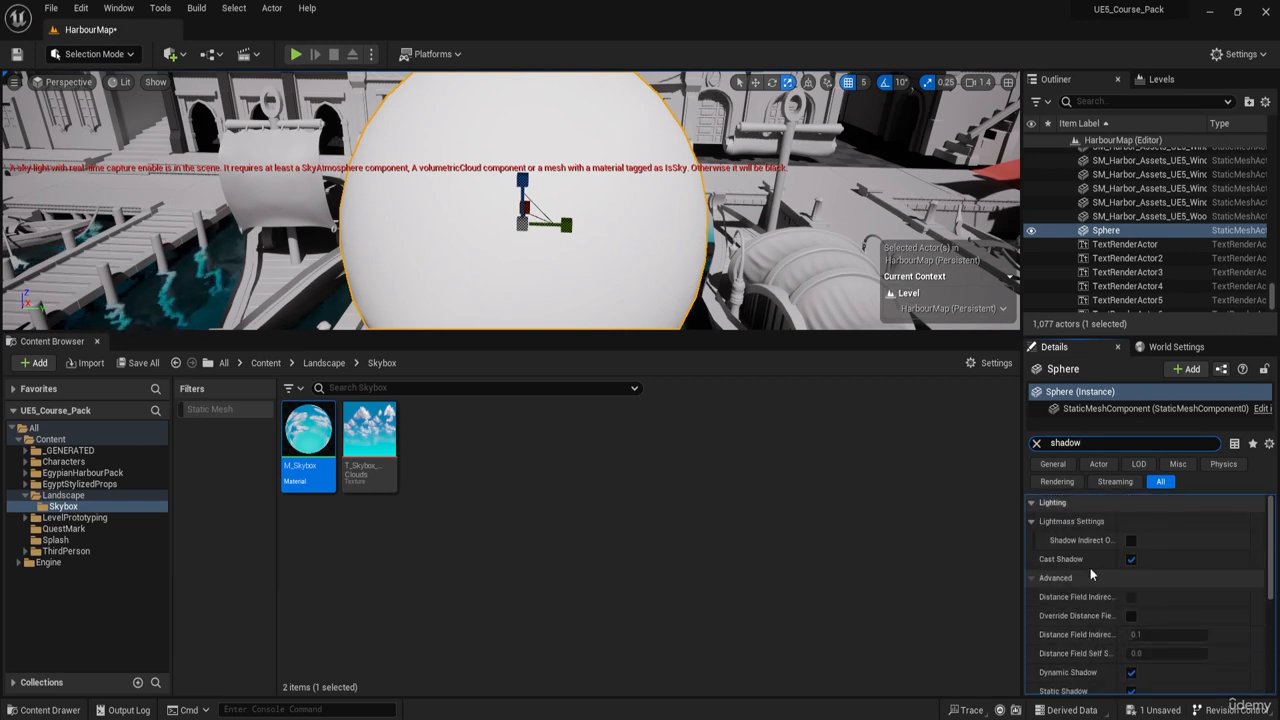
{"action": "left_click", "coordinate": [1131, 560]}
{"action": "scroll", "coordinate": [1119, 637], "scroll_direction": "down", "scroll_amount": 5}
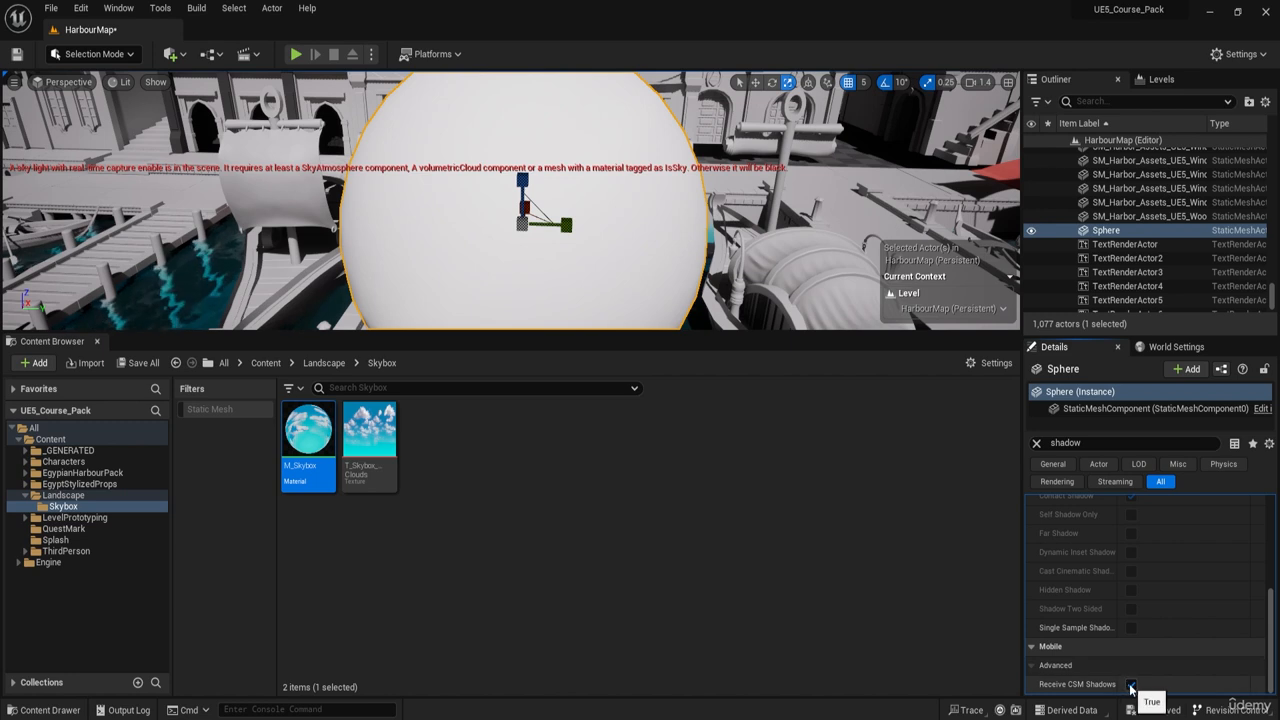
{"action": "scroll", "coordinate": [1120, 640], "scroll_direction": "up", "scroll_amount": 5}
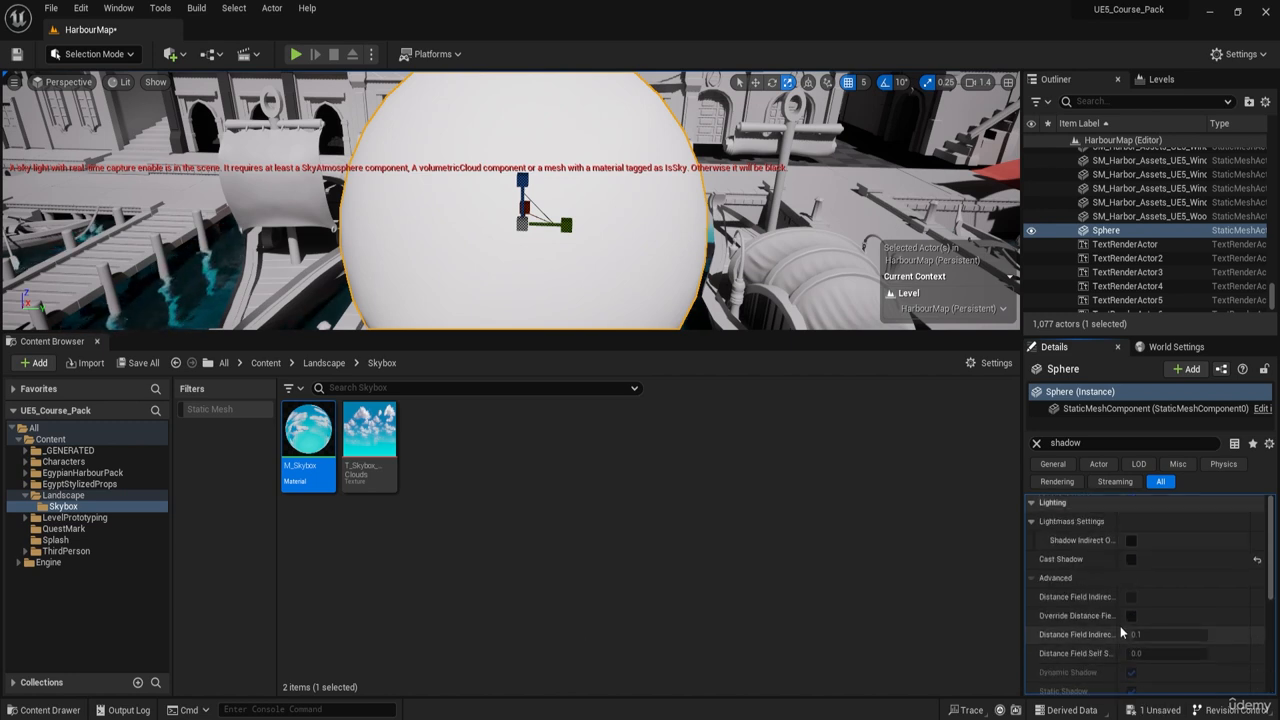
{"action": "left_click", "coordinate": [1037, 444]}
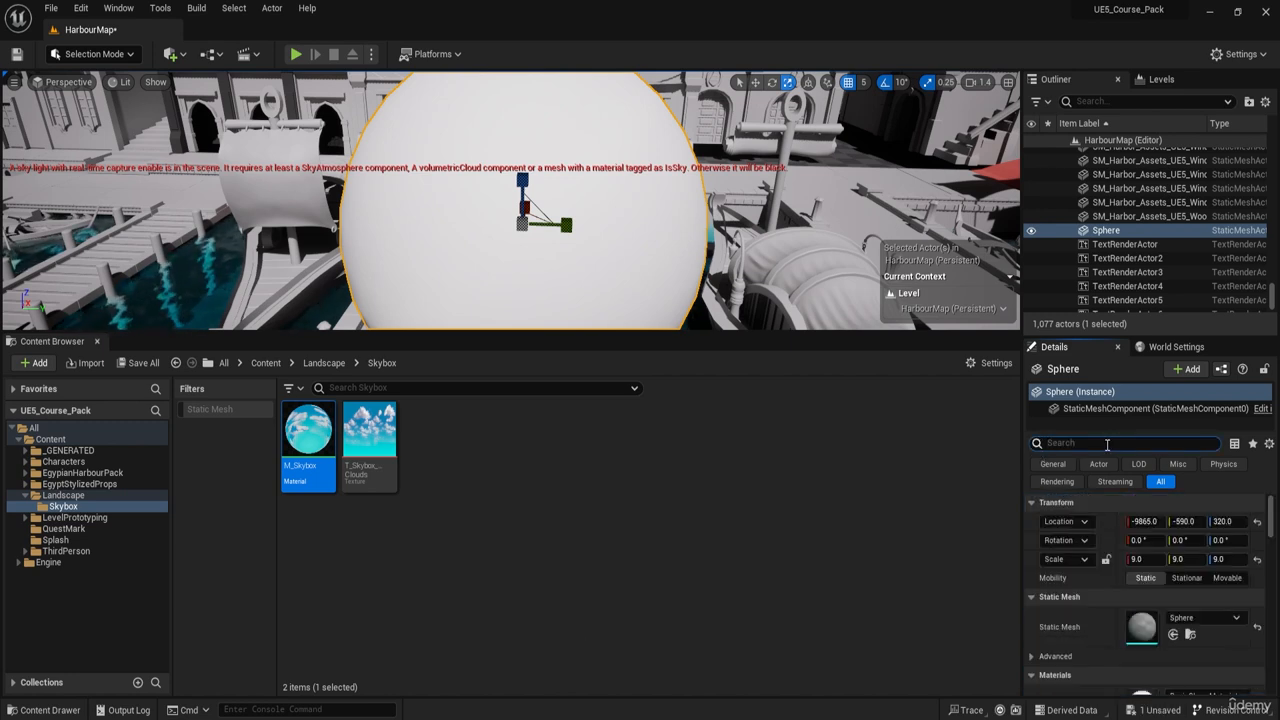
- Find the sphere's collision properties, set Collision Presets to NoCollision and clear the property search
{"action": "type", "text": "coll"}
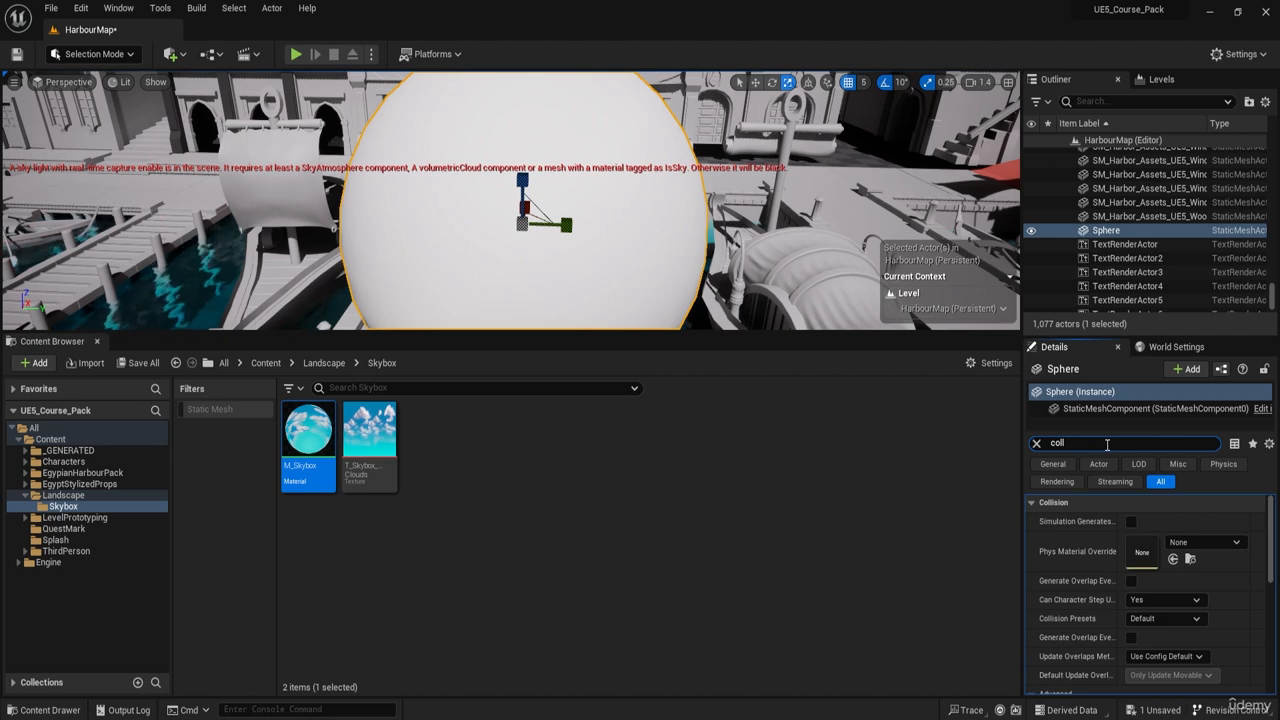
{"action": "left_click", "coordinate": [1141, 624]}
{"action": "left_click", "coordinate": [1190, 366]}
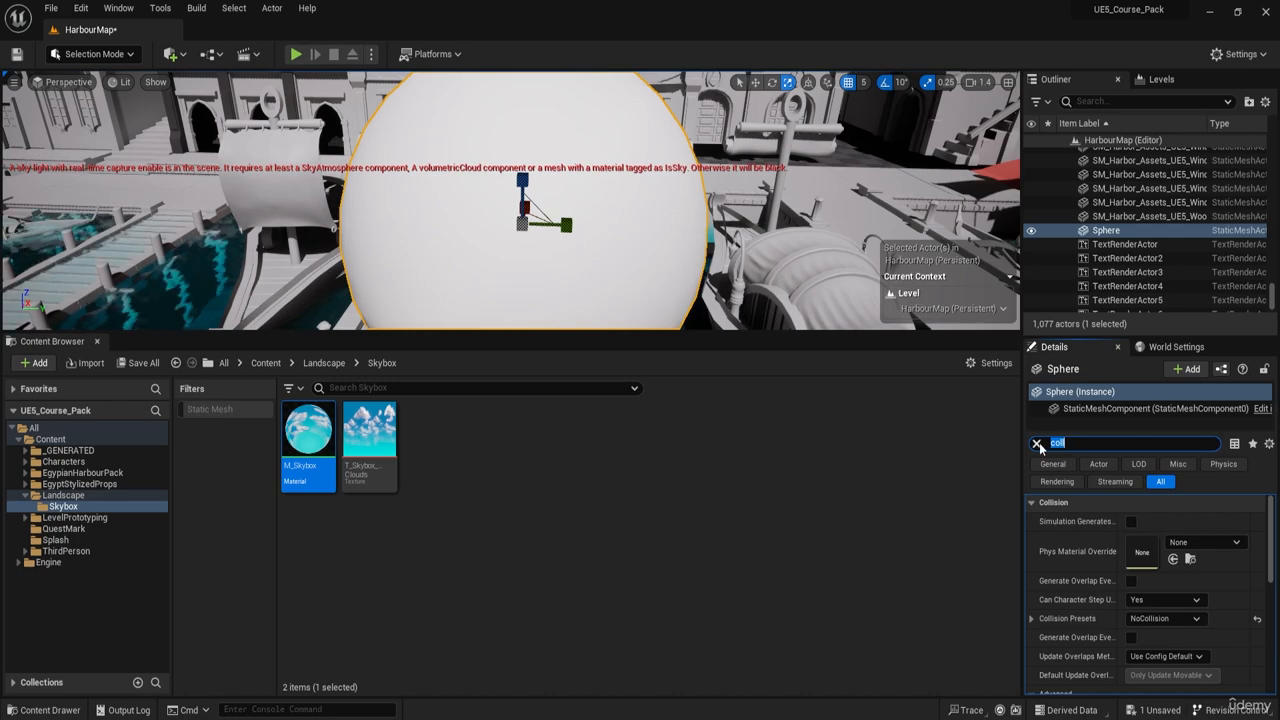
{"action": "left_click", "coordinate": [1038, 446]}
- Apply the M_Skybox material to the new sphere in the level
{"action": "mouse_move", "coordinate": [560, 250]}
{"action": "right_mouse_down"}
{"action": "mouse_move", "coordinate": [480, 245]}
{"action": "mouse_move", "coordinate": [600, 230]}
{"action": "mouse_move", "coordinate": [550, 250]}
{"action": "right_mouse_up"}
{"action": "key", "text": "s"}
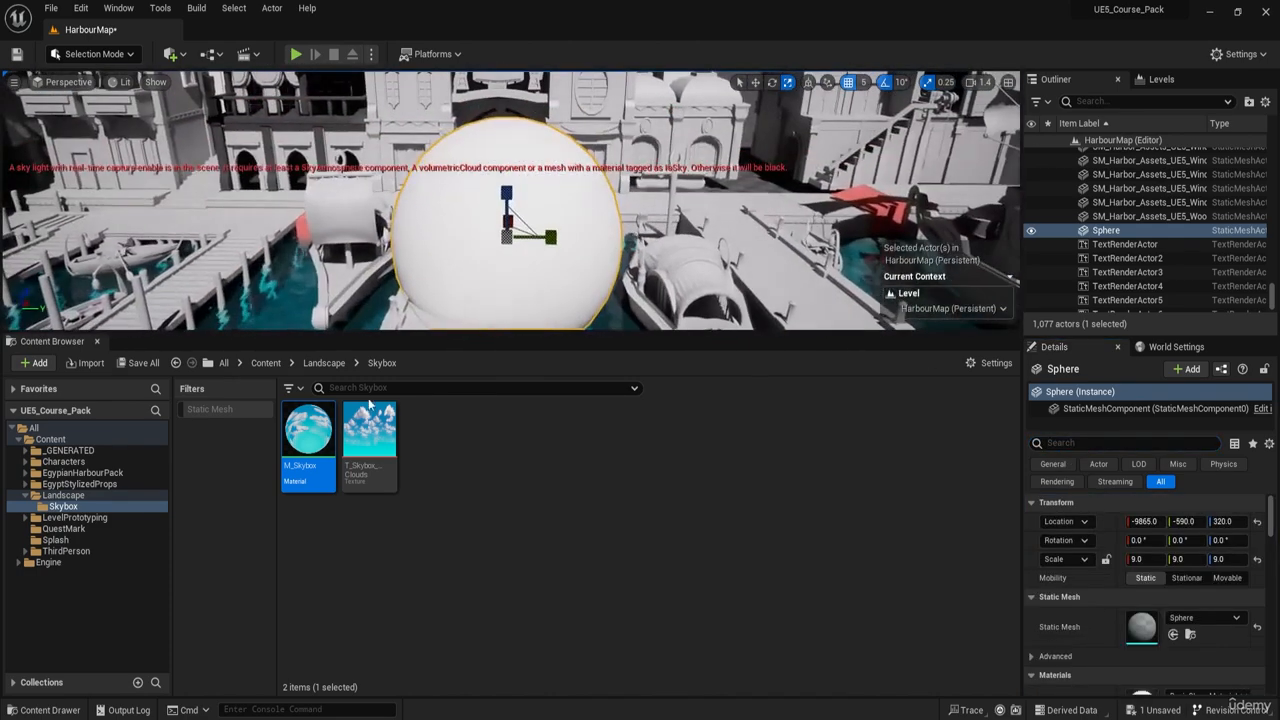
{"action": "left_click_drag", "start_coordinate": [308, 430], "coordinate": [470, 240]}
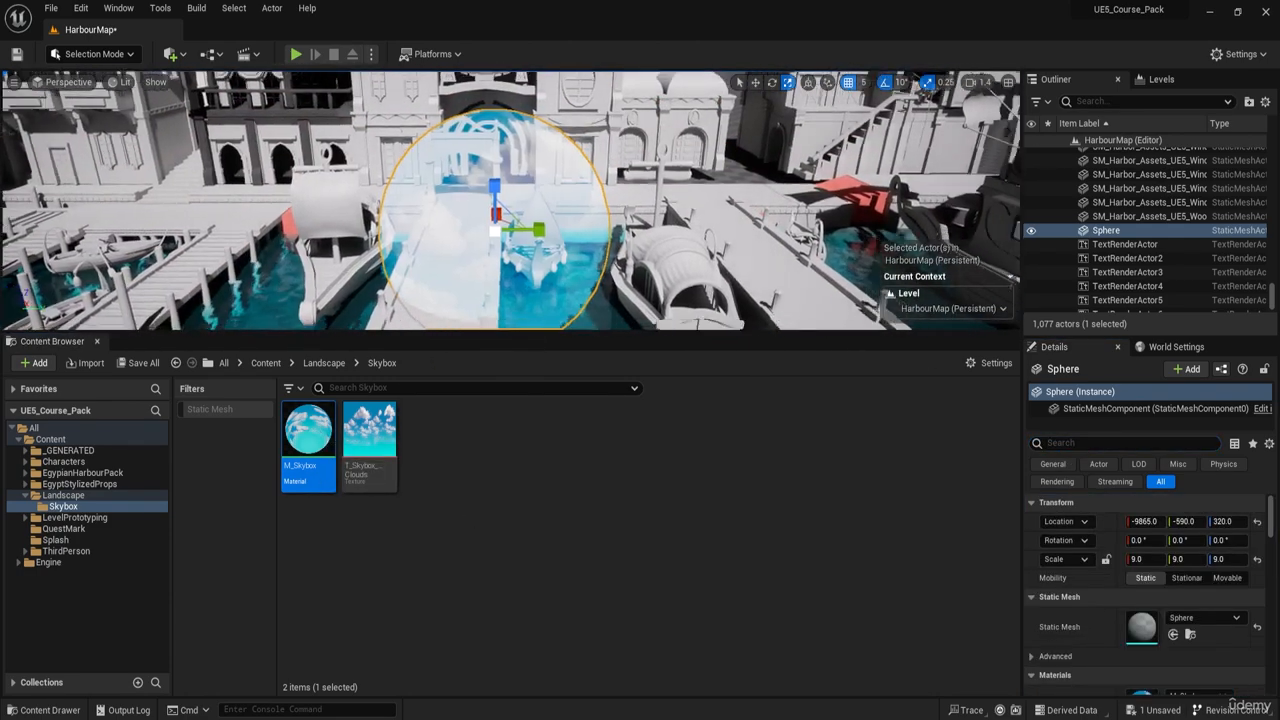
- Reset the sphere's scale, lock its proportions and set the scale uniformly to 10000 on all axes
{"action": "right_click_drag", "start_coordinate": [556, 208], "coordinate": [514, 201]}
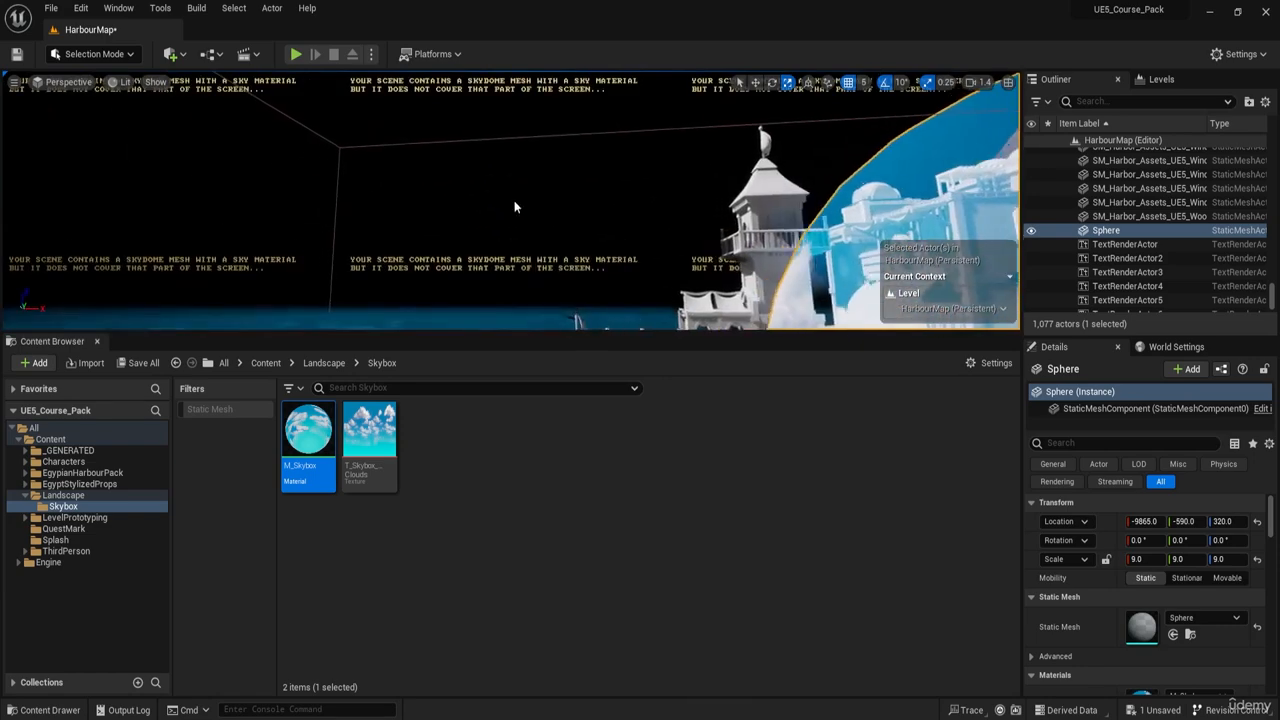
{"action": "right_click_drag", "start_coordinate": [348, 229], "coordinate": [560, 229]}
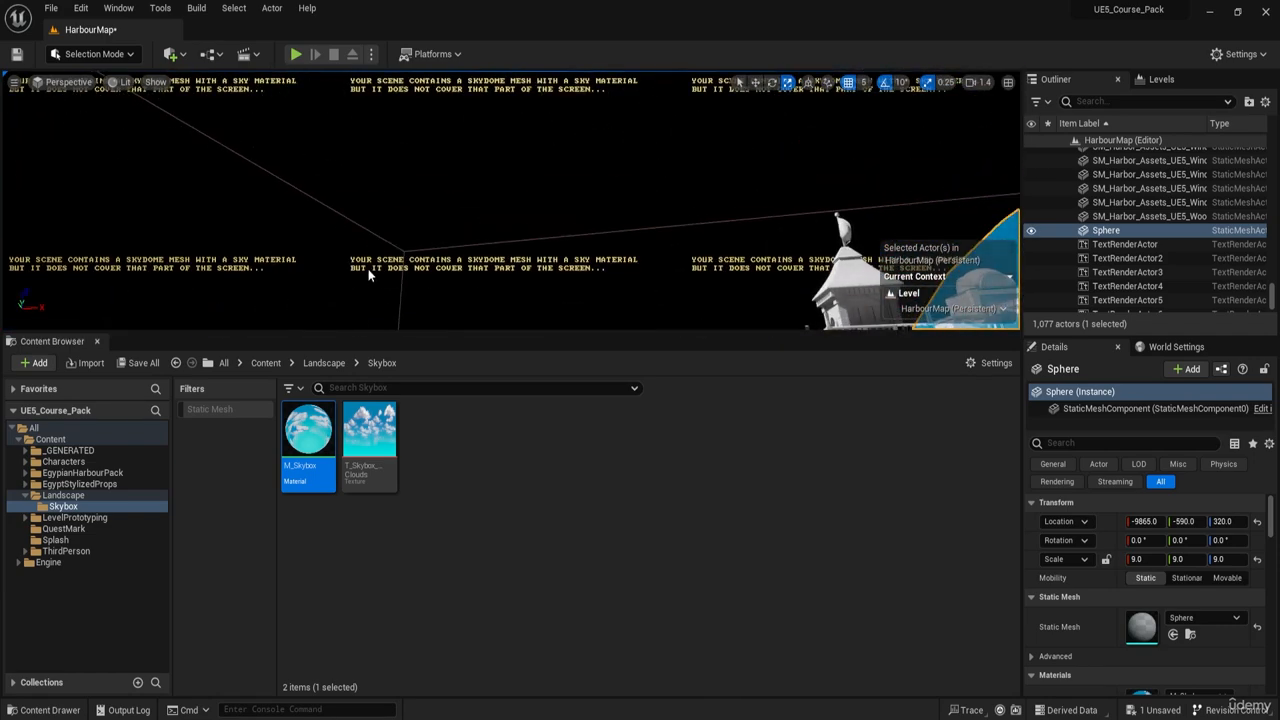
{"action": "right_click_drag", "start_coordinate": [368, 275], "coordinate": [240, 325]}
{"action": "key", "text": "f"}
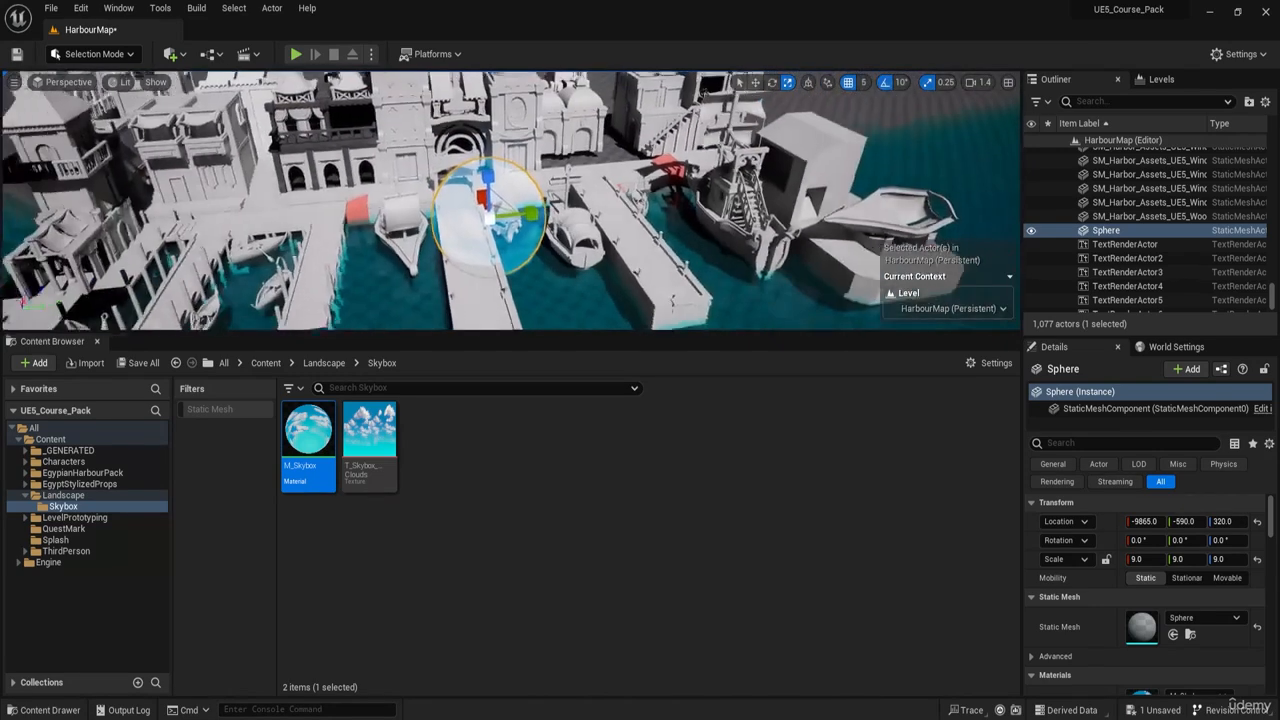
{"action": "left_click", "coordinate": [1122, 232]}
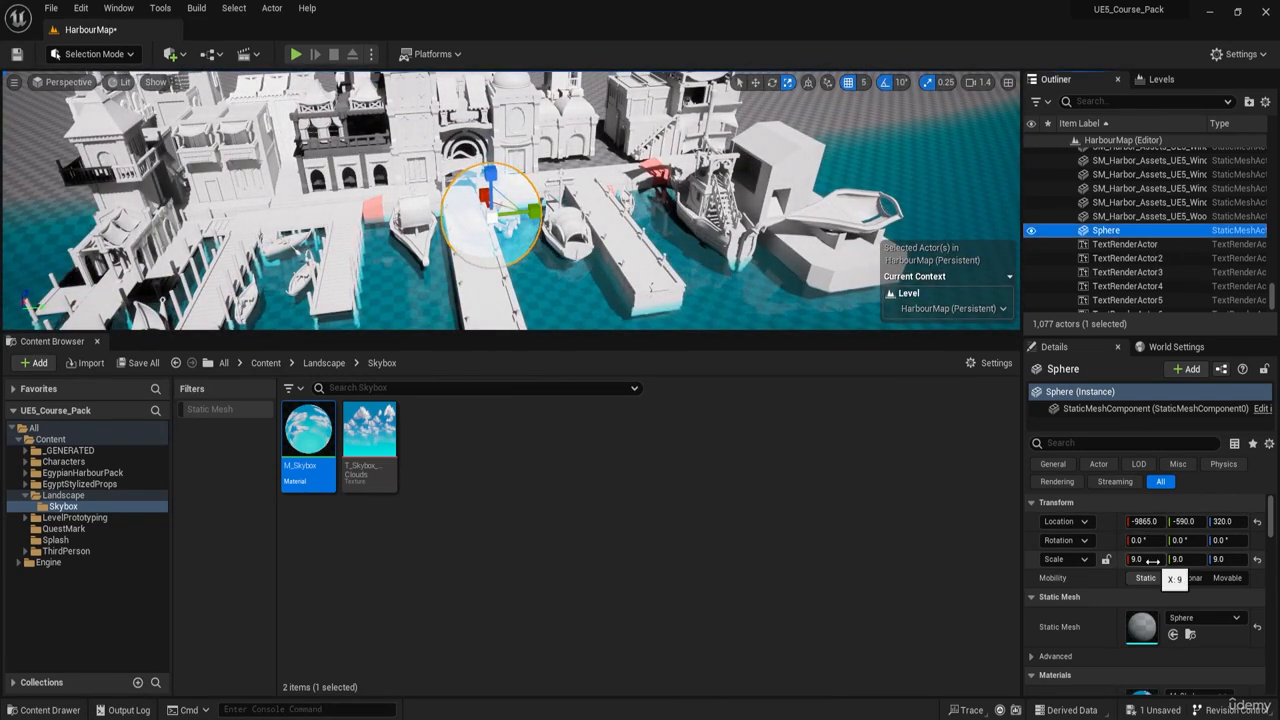
{"action": "left_click", "coordinate": [1257, 559]}
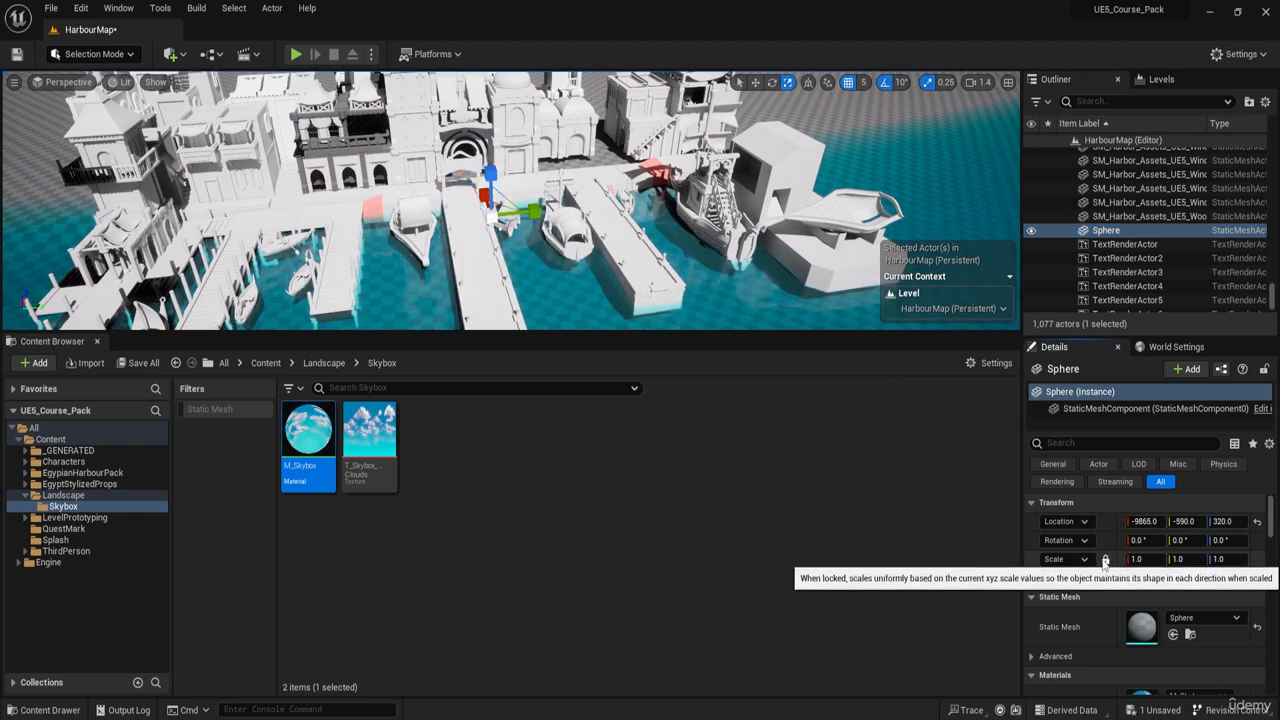
{"action": "left_click", "coordinate": [1106, 560]}
{"action": "left_click", "coordinate": [1146, 560]}
{"action": "type", "text": "1"}
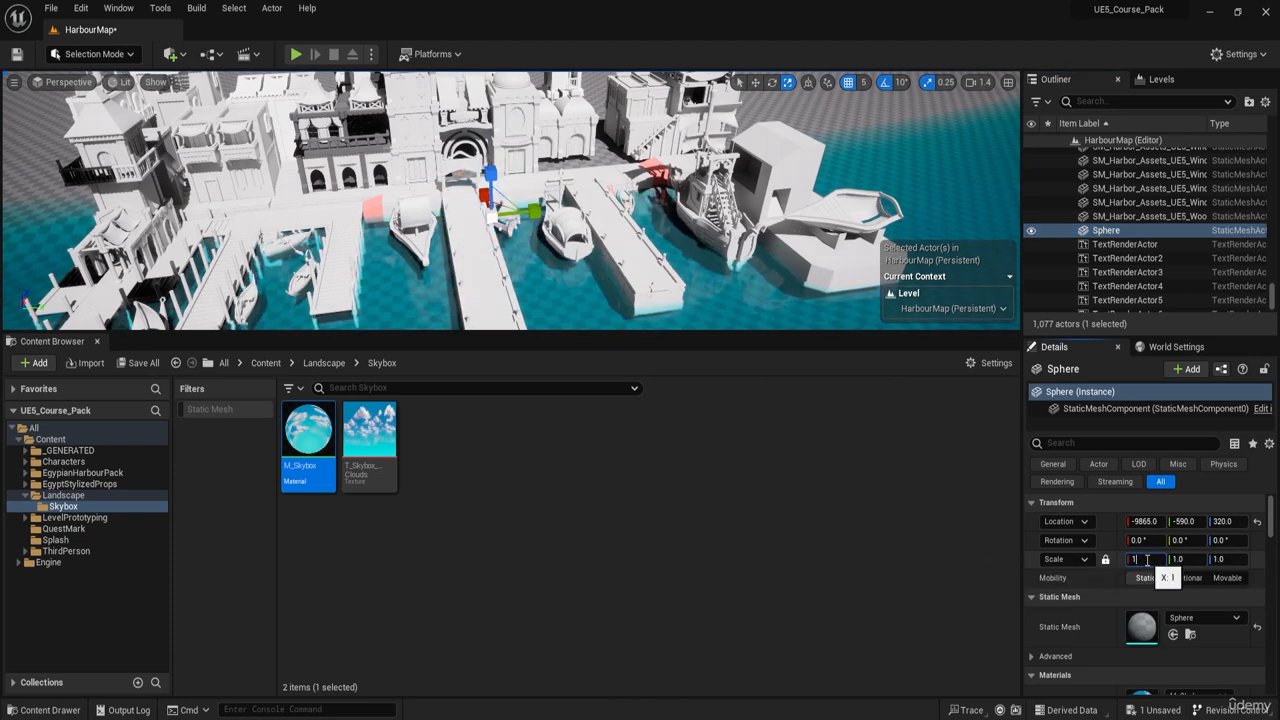
{"action": "type", "text": "0000.0"}
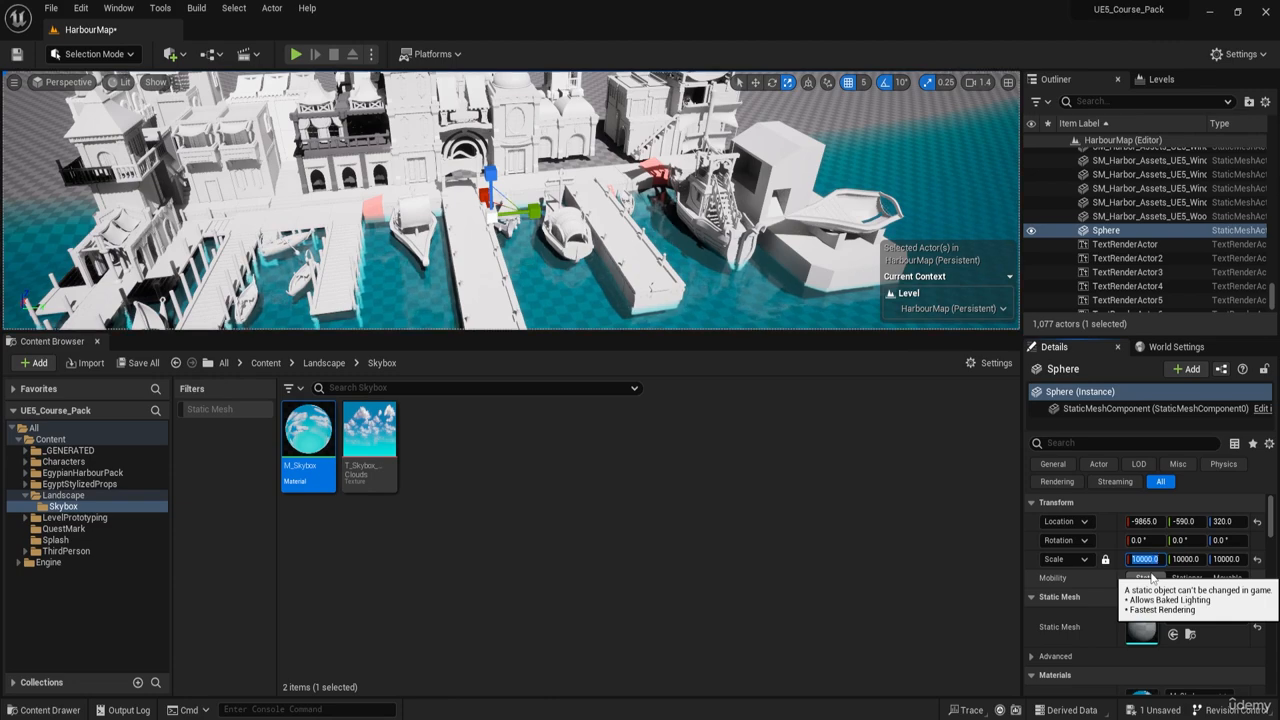
- Try uniform sphere scales of 20000 and 80000 with a slight upward move, and undo these changes
{"action": "right_click_drag", "start_coordinate": [700, 240], "coordinate": [665, 224]}
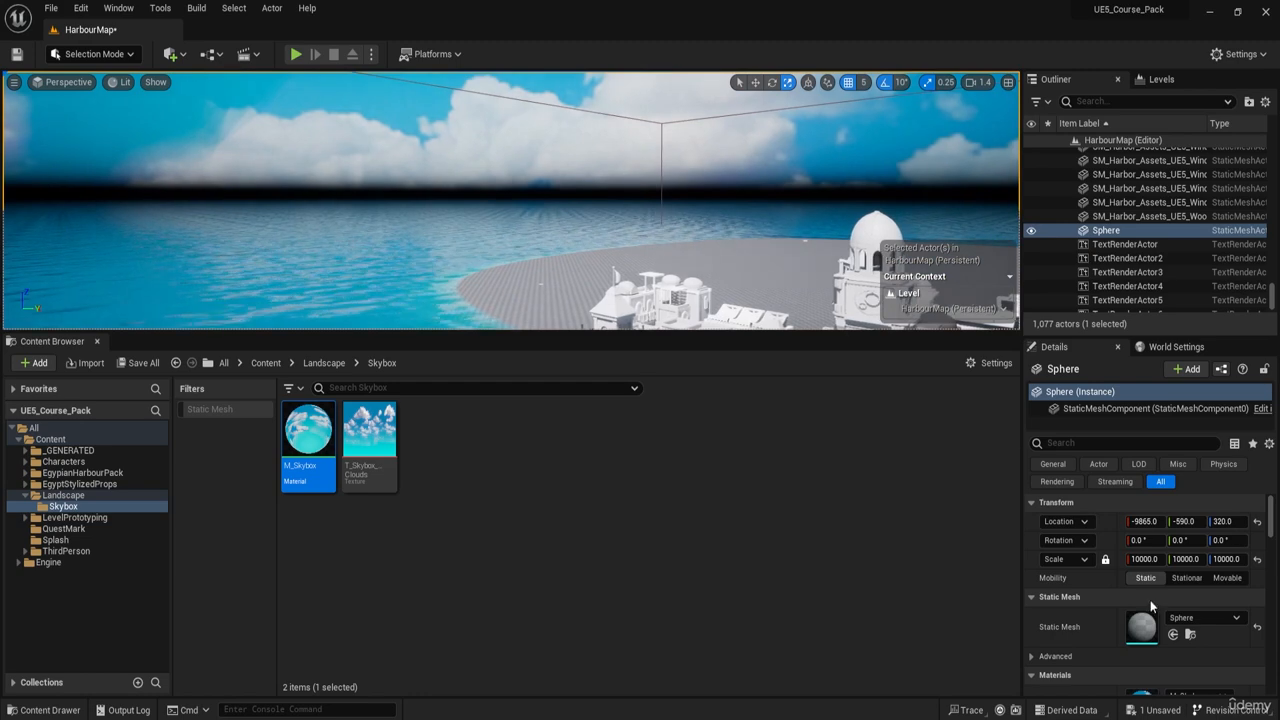
{"action": "right_click_drag", "start_coordinate": [850, 225], "coordinate": [656, 100]}
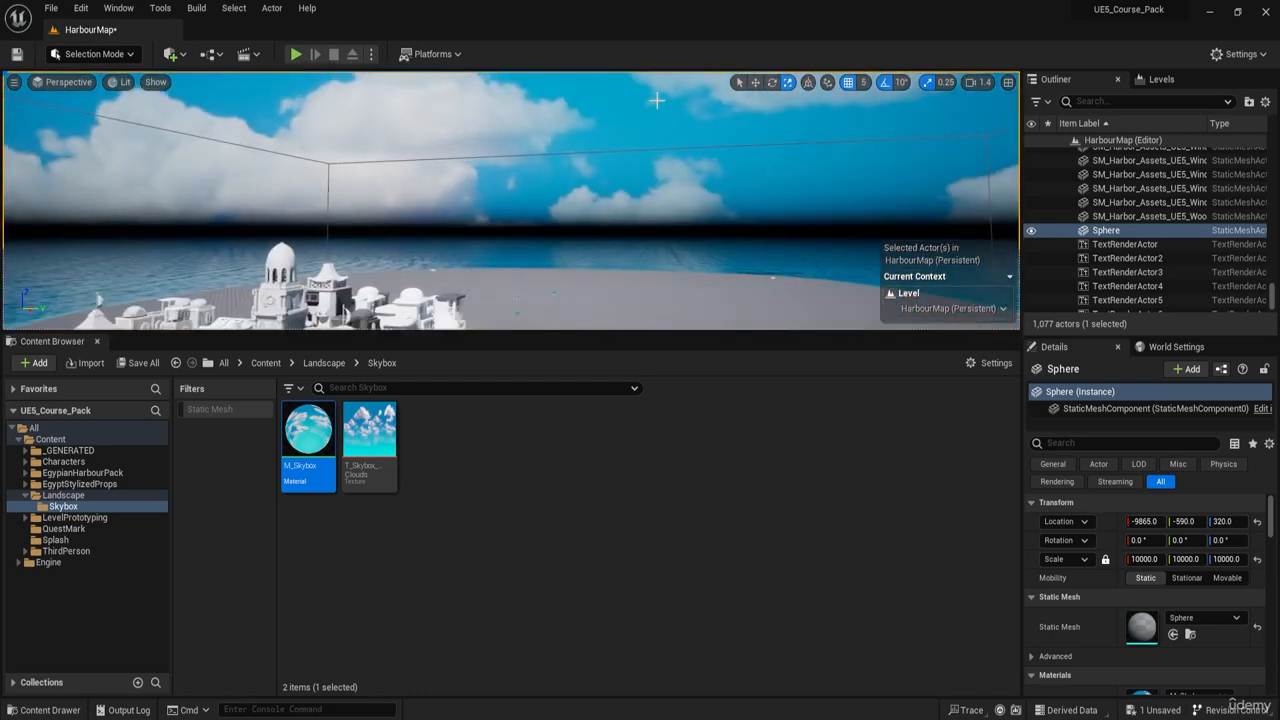
{"action": "right_click_drag", "start_coordinate": [610, 240], "coordinate": [700, 260]}
{"action": "key", "text": "s"}
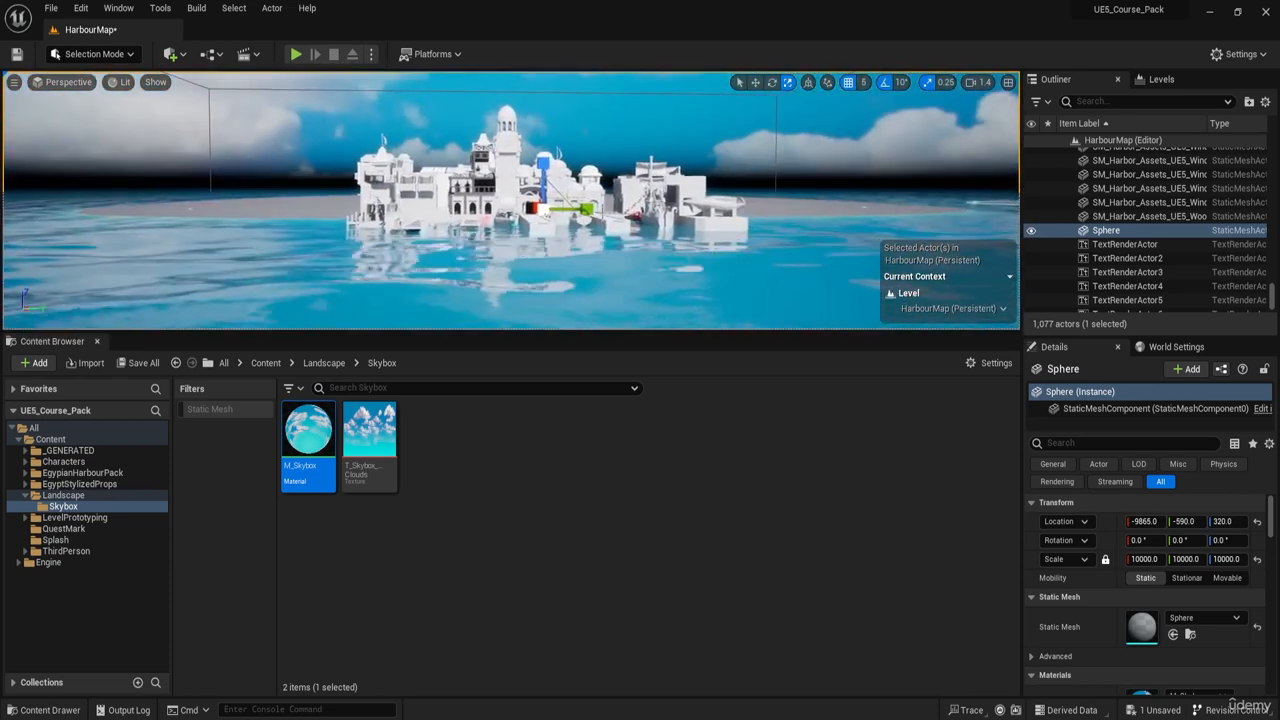
{"action": "left_click", "coordinate": [1213, 559]}
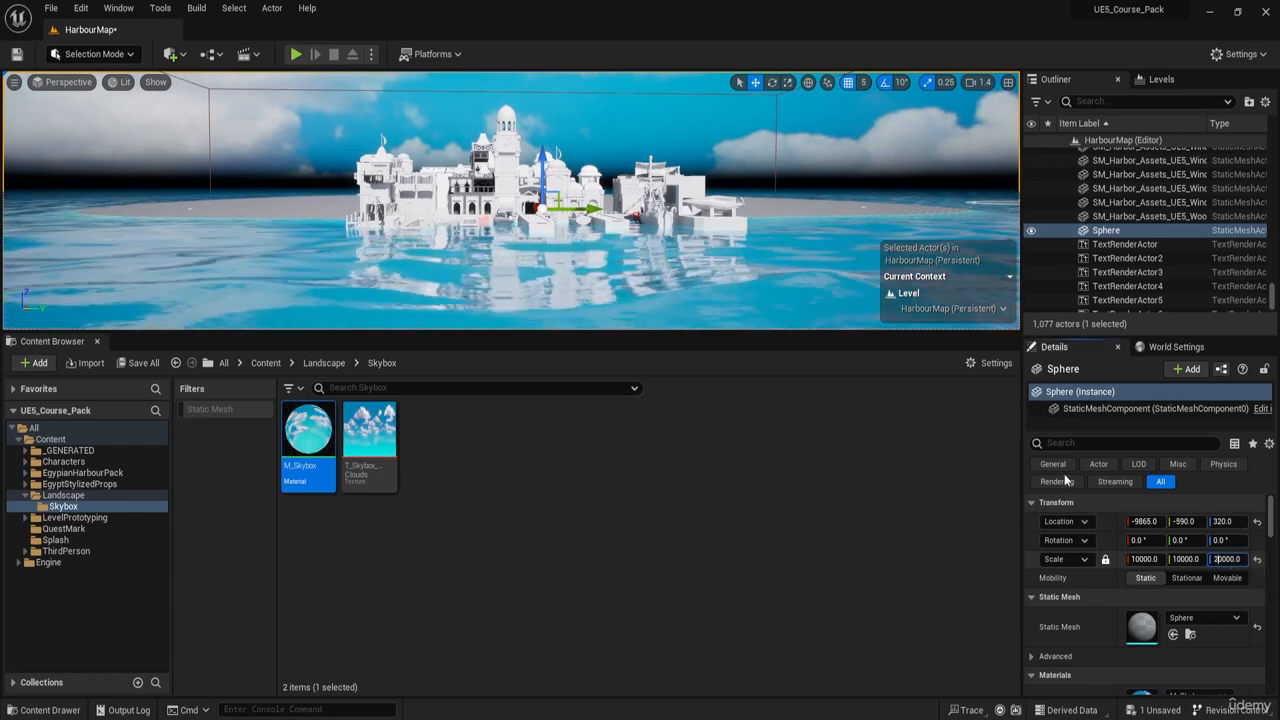
{"action": "key", "text": "Return"}
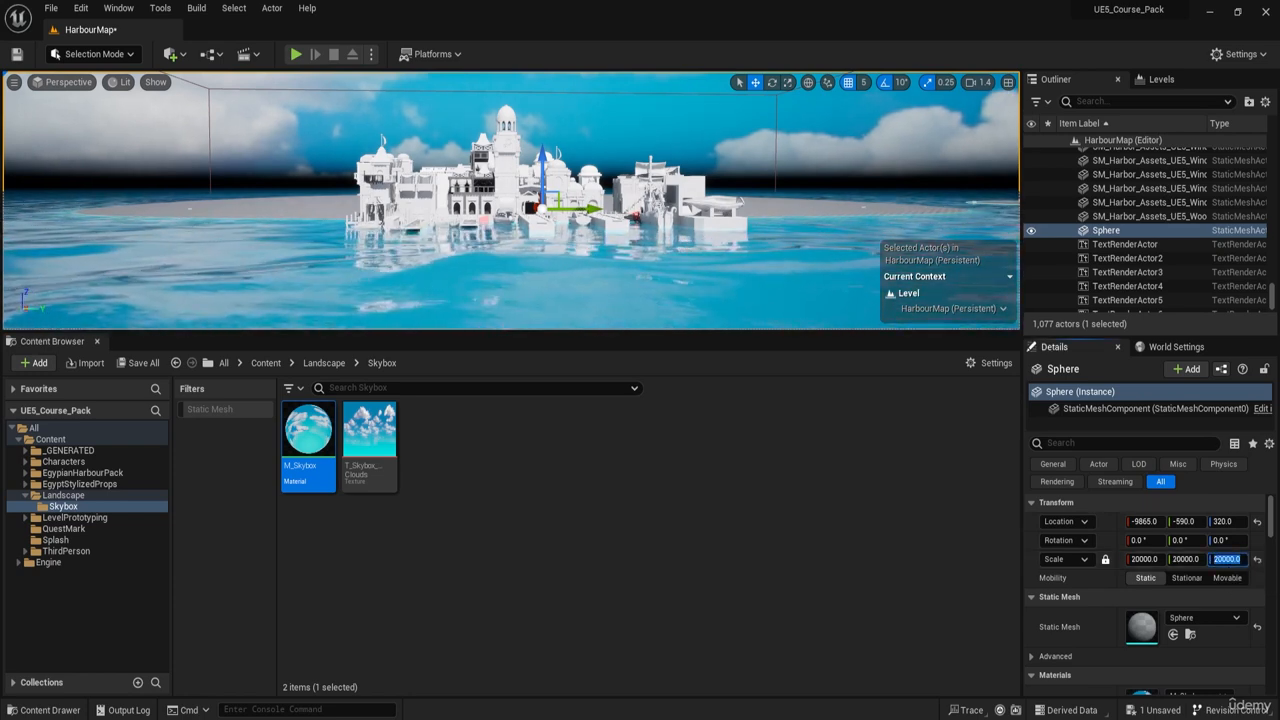
{"action": "mouse_move", "coordinate": [700, 240]}
{"action": "right_mouse_down"}
{"action": "mouse_move", "coordinate": [705, 130]}
{"action": "mouse_move", "coordinate": [675, 235]}
{"action": "mouse_move", "coordinate": [690, 225]}
{"action": "right_mouse_up"}
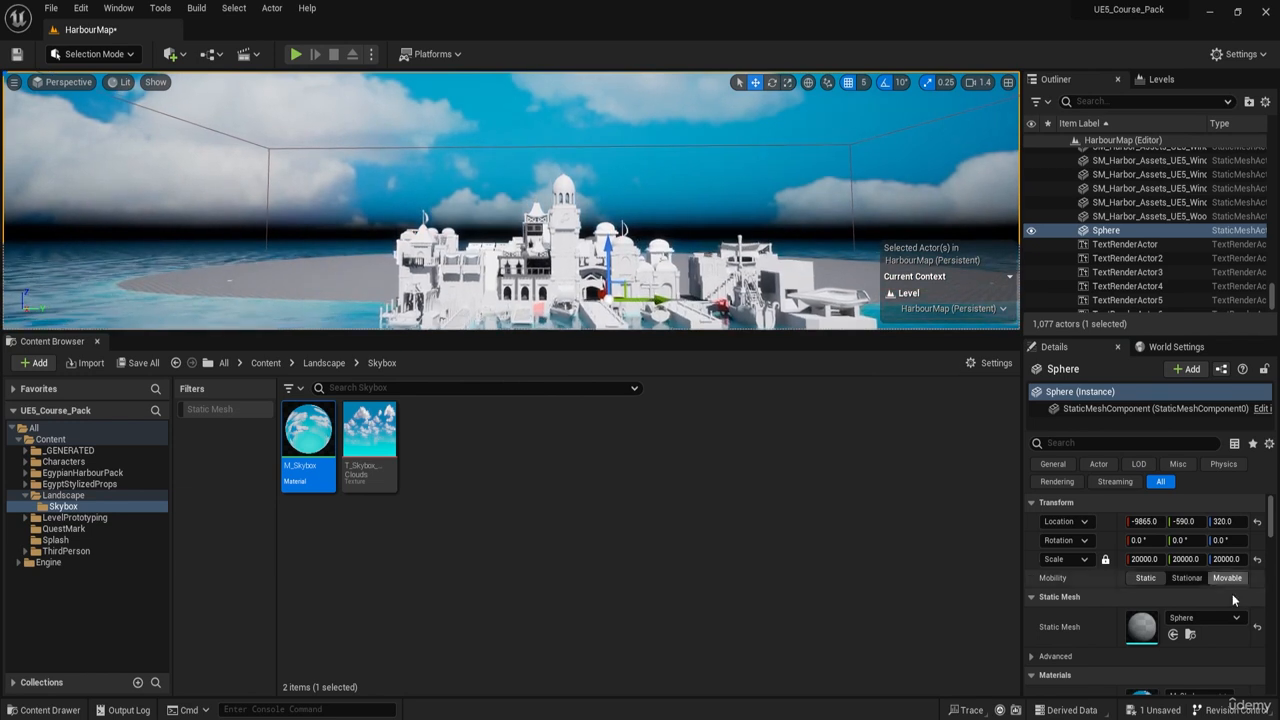
{"action": "left_click", "coordinate": [1220, 559]}
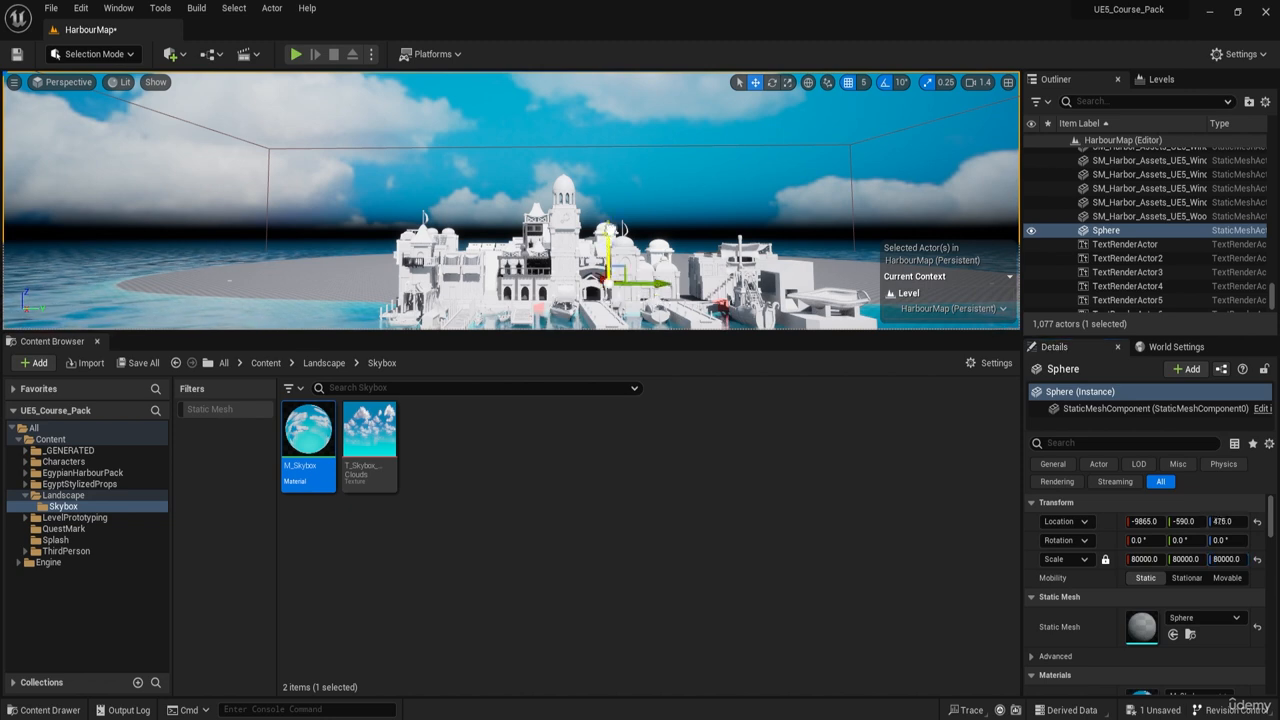
{"action": "mouse_move", "coordinate": [661, 175]}
{"action": "right_mouse_down"}
{"action": "mouse_move", "coordinate": [650, 212]}
{"action": "mouse_move", "coordinate": [662, 180]}
{"action": "right_mouse_up"}
{"action": "key", "text": "ctrl+z"}
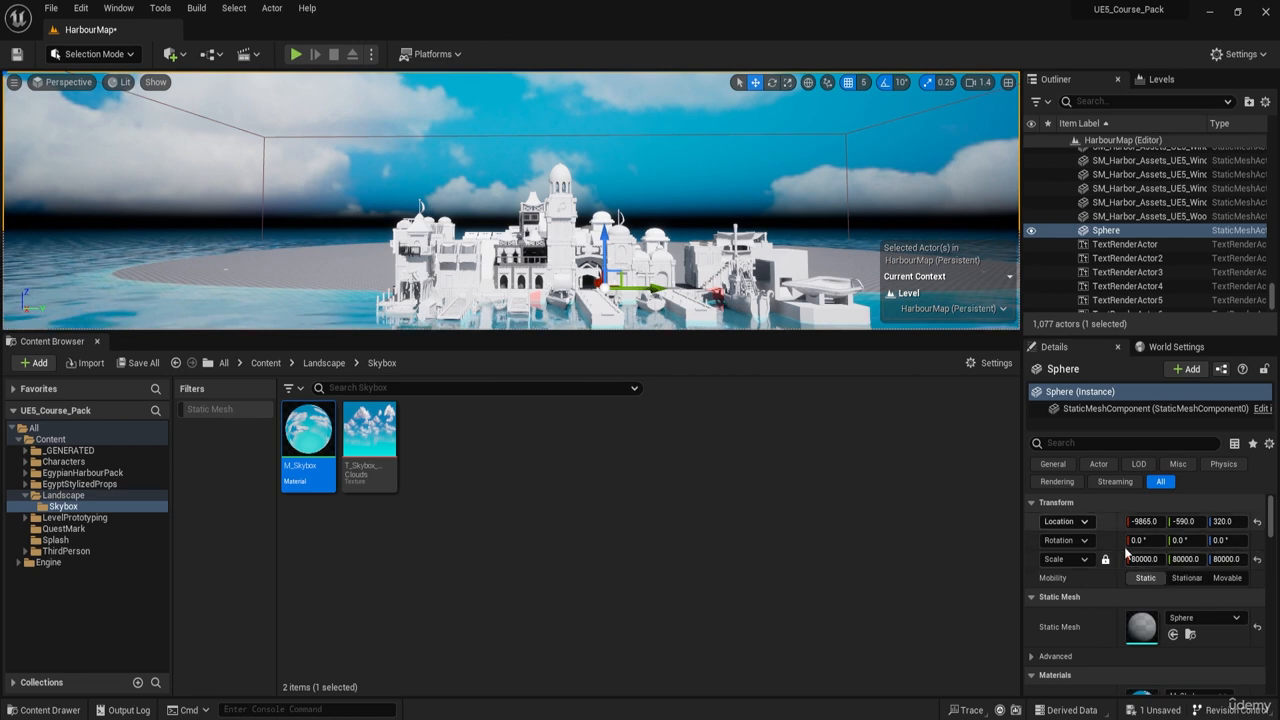
{"action": "key", "text": "ctrl+z"}
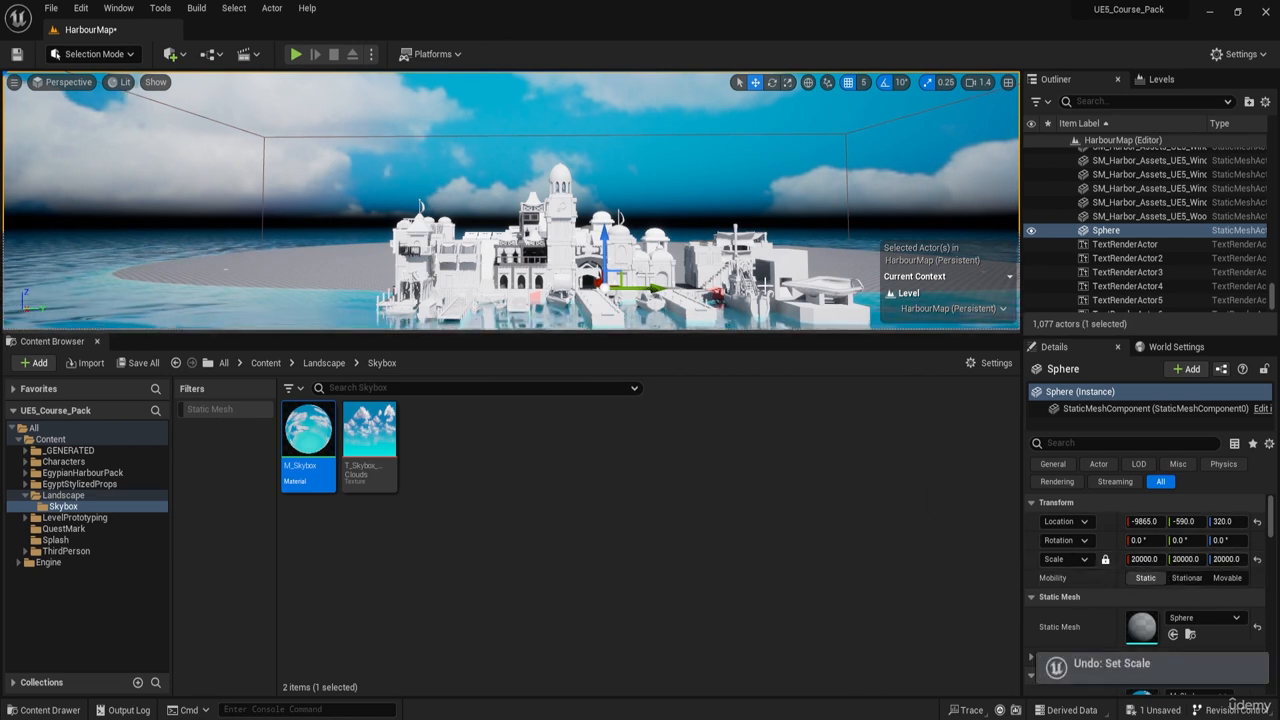
{"action": "key", "text": "ctrl+z"}
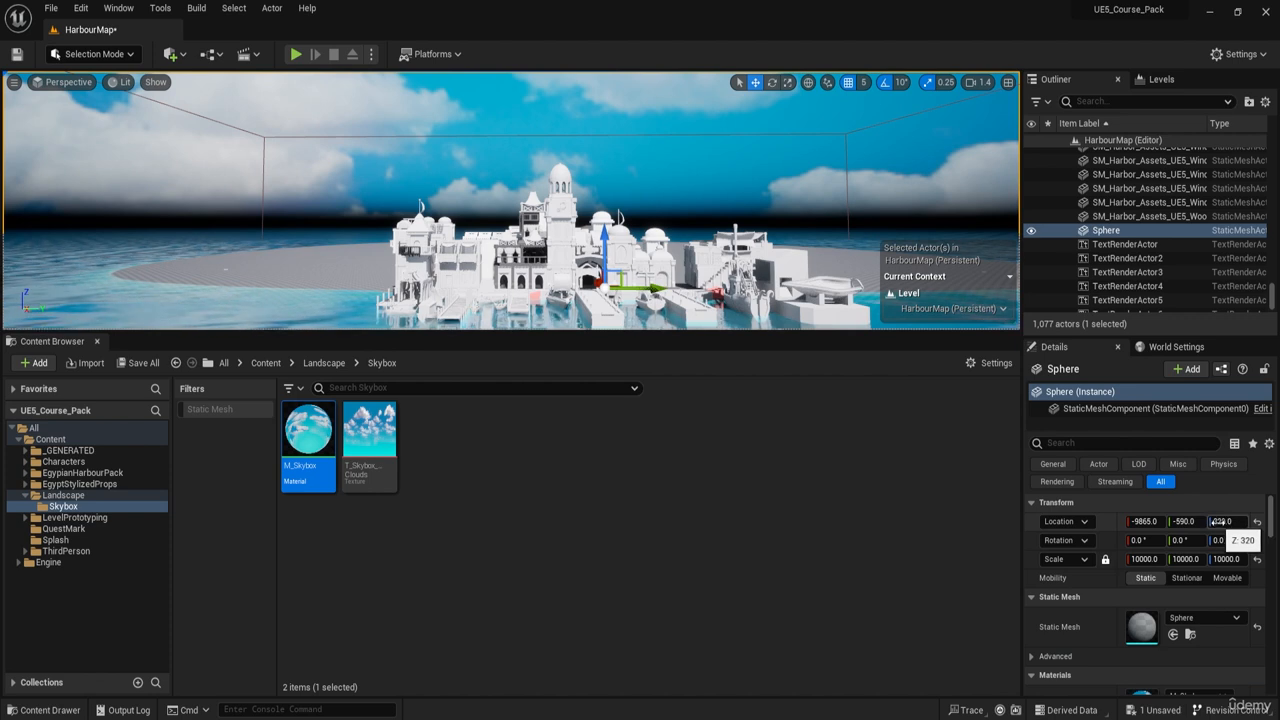
- Reset the sphere's location to the world origin and raise its Z location to 100000
{"action": "left_click", "coordinate": [1257, 522]}
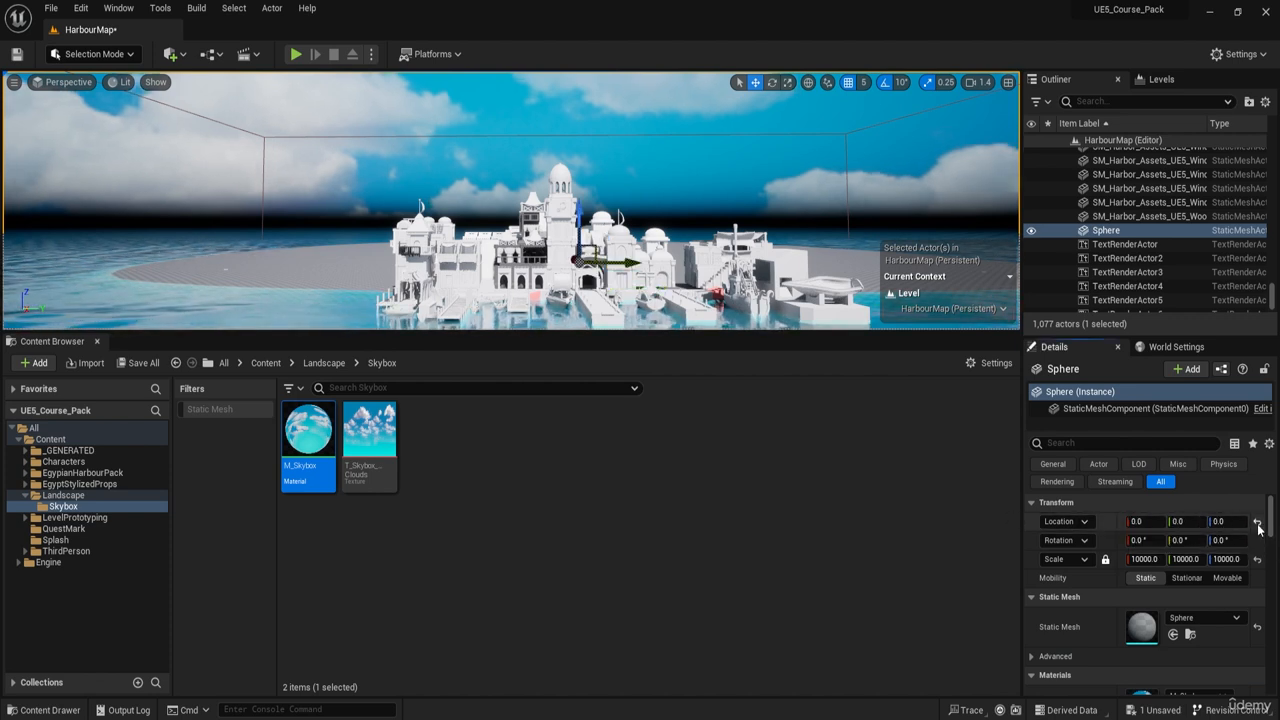
{"action": "type", "text": "10"}
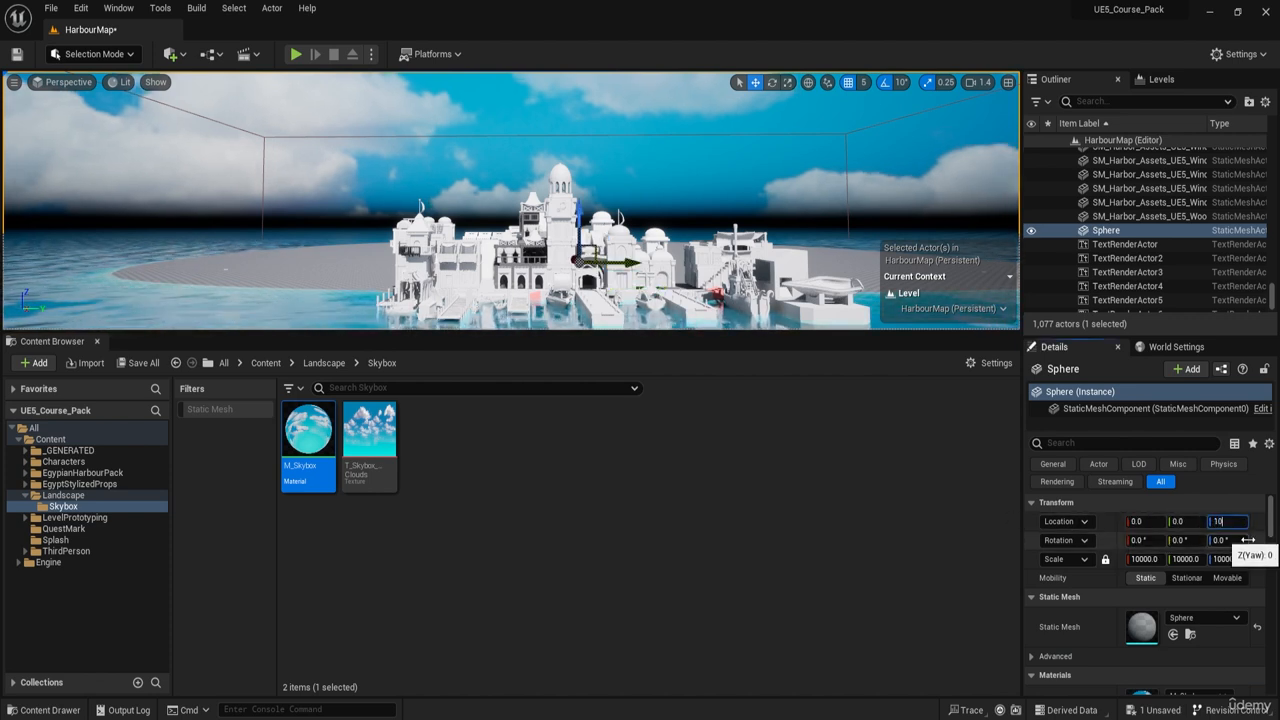
{"action": "type", "text": "000"}
{"action": "key", "text": "Return"}
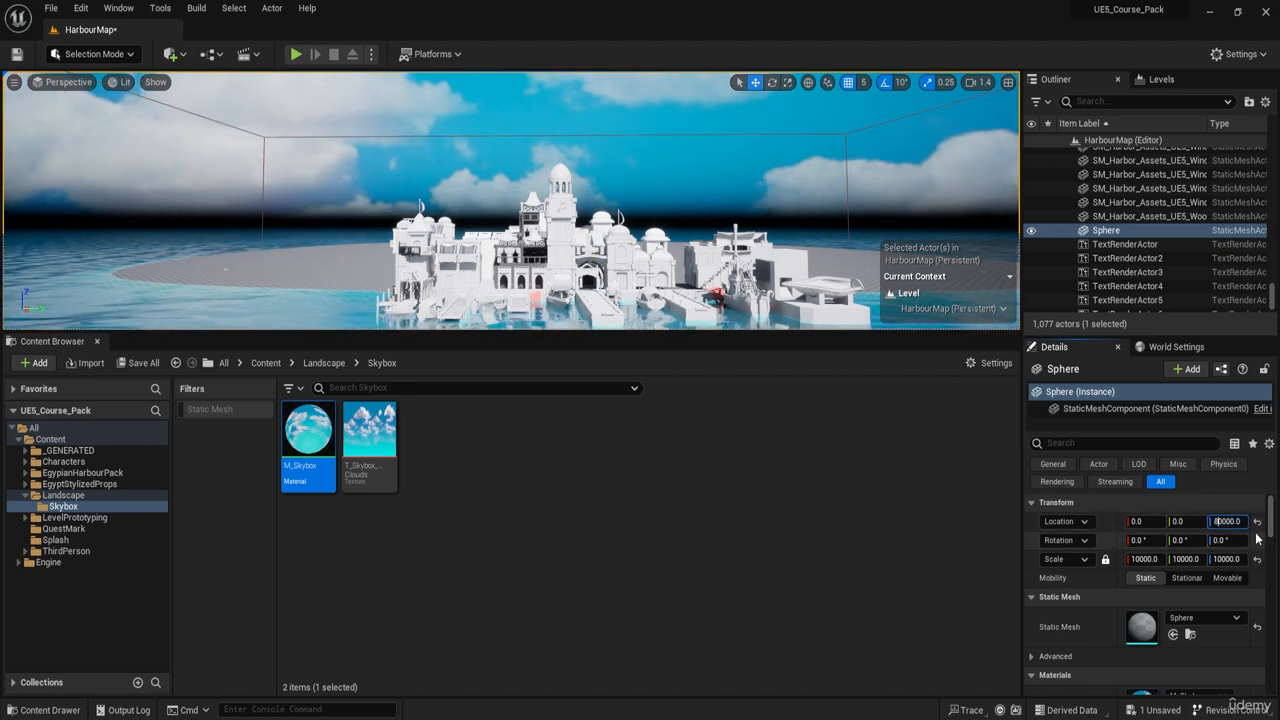
{"action": "key", "text": "Return"}
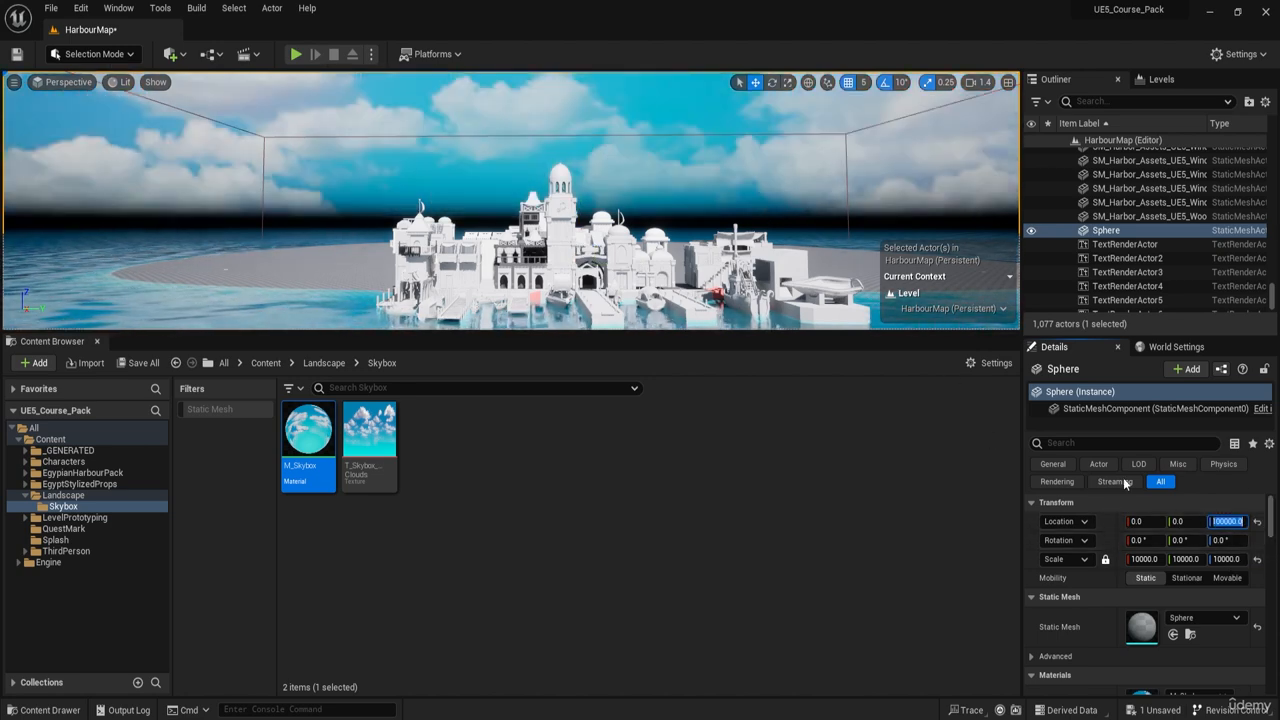
- Try a Z location of 1000000 for the sphere, undo it, and try 300000 instead
{"action": "right_click_drag", "start_coordinate": [657, 208], "coordinate": [648, 140]}
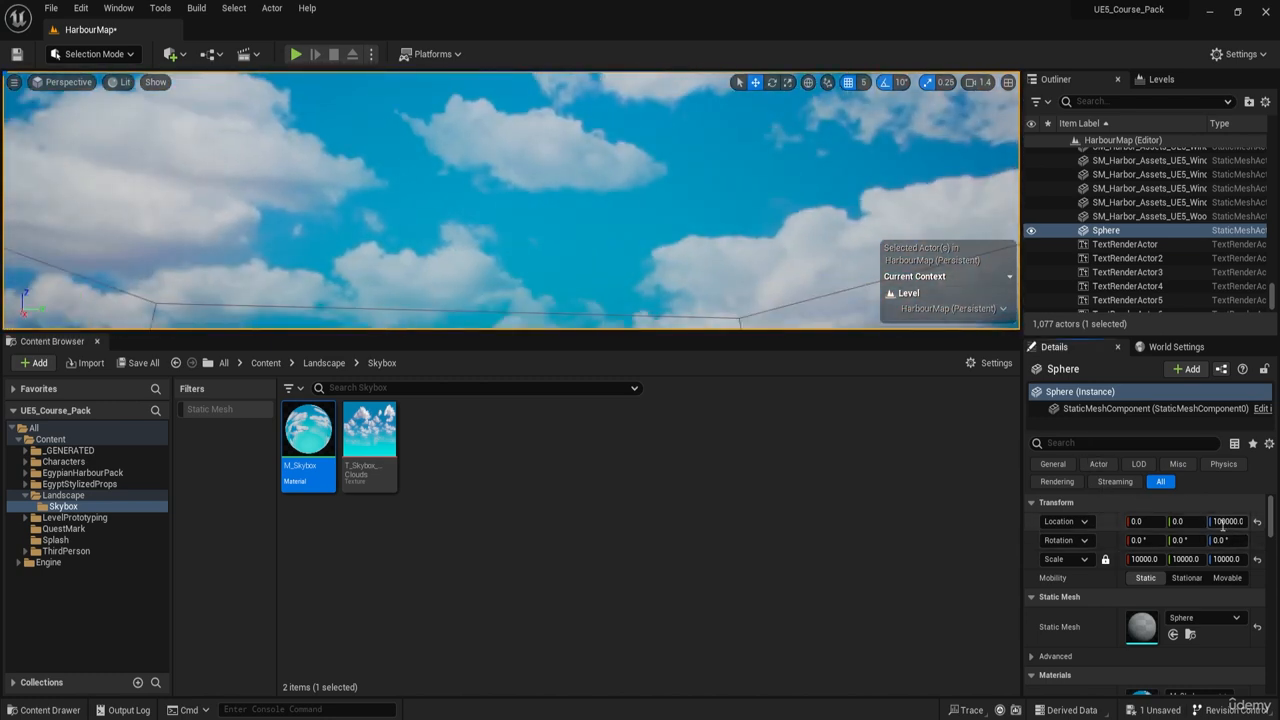
{"action": "type", "text": "1000000"}
{"action": "key", "text": "Return"}
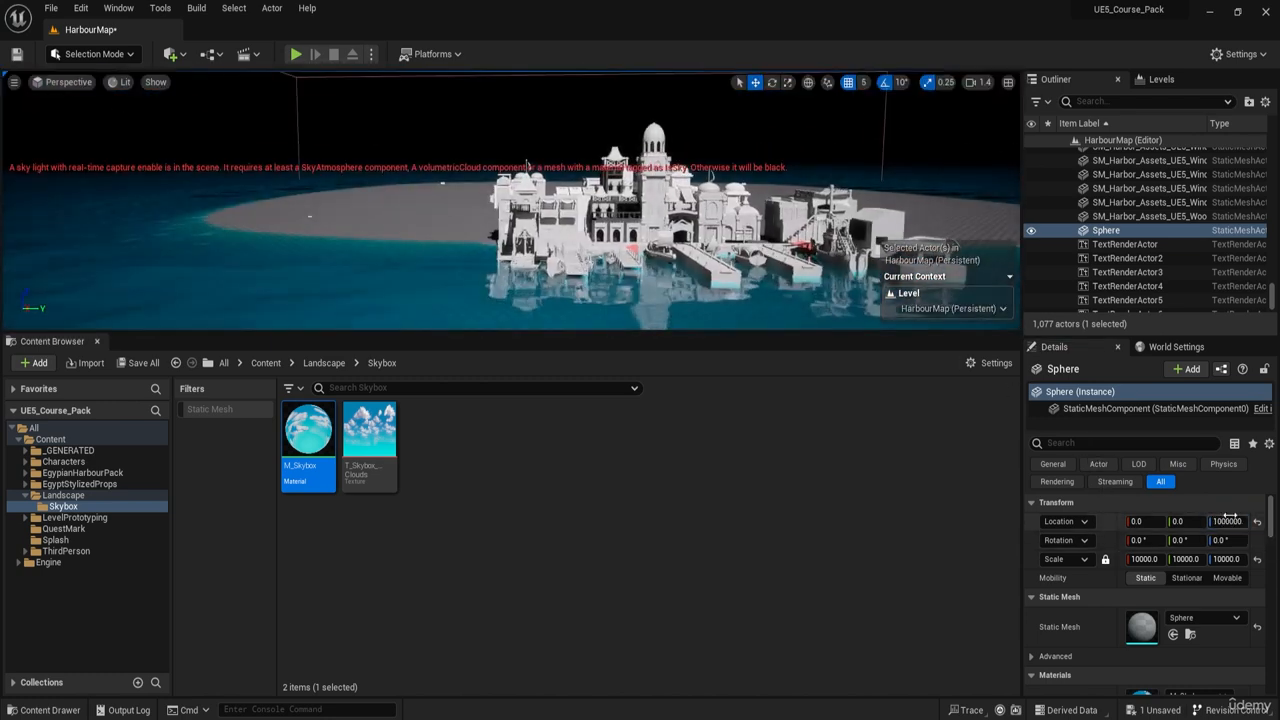
{"action": "key", "text": "ctrl+z"}
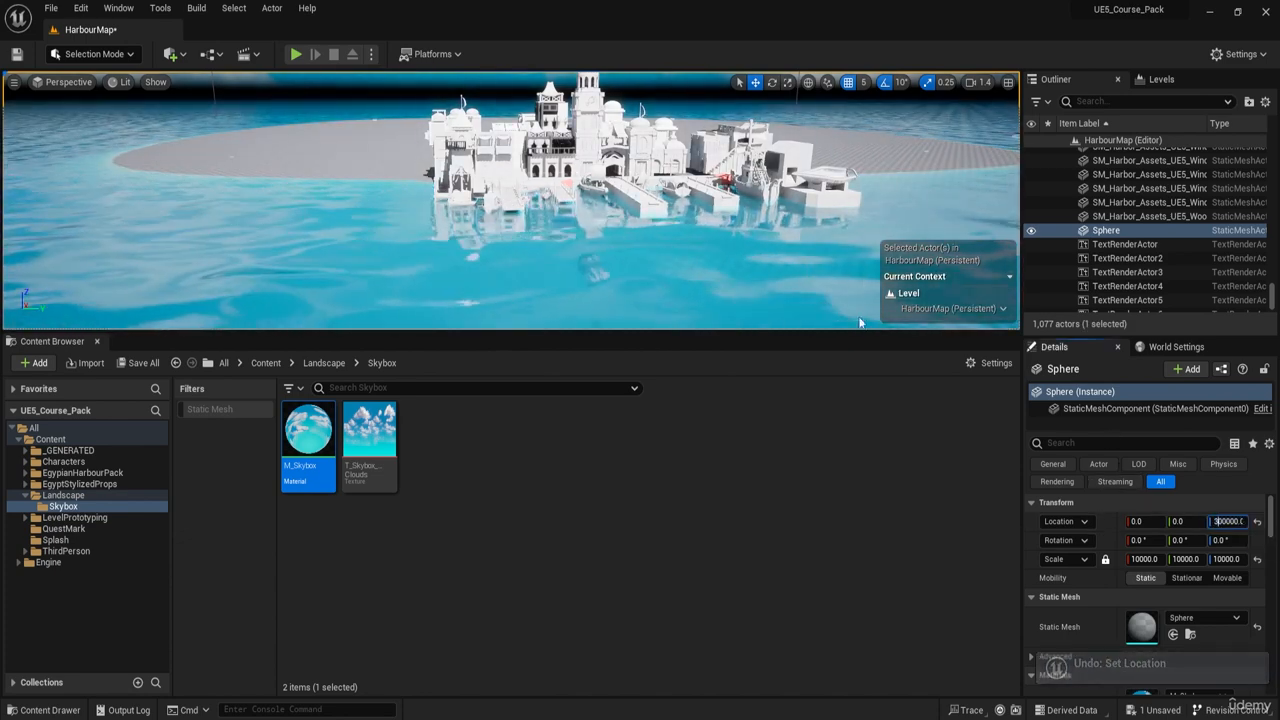
{"action": "type", "text": "300000"}
{"action": "key", "text": "Return"}
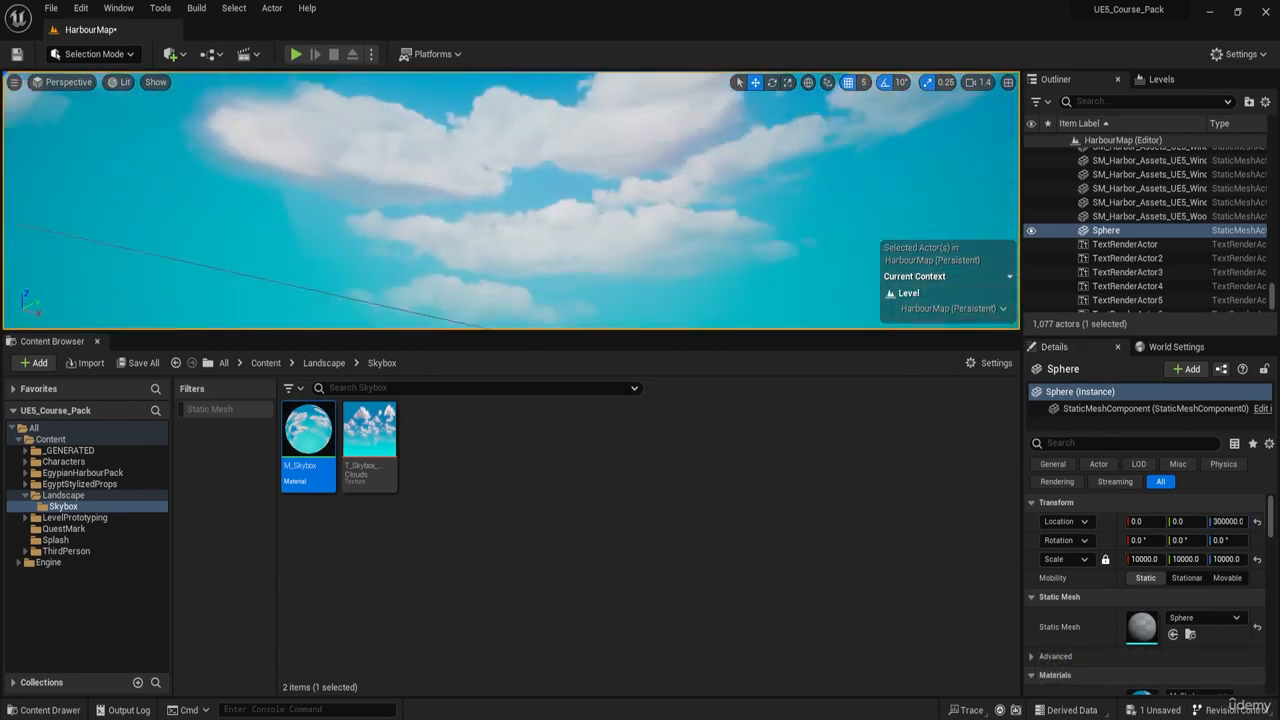
{"action": "right_click_drag", "start_coordinate": [510, 200], "coordinate": [760, 220]}
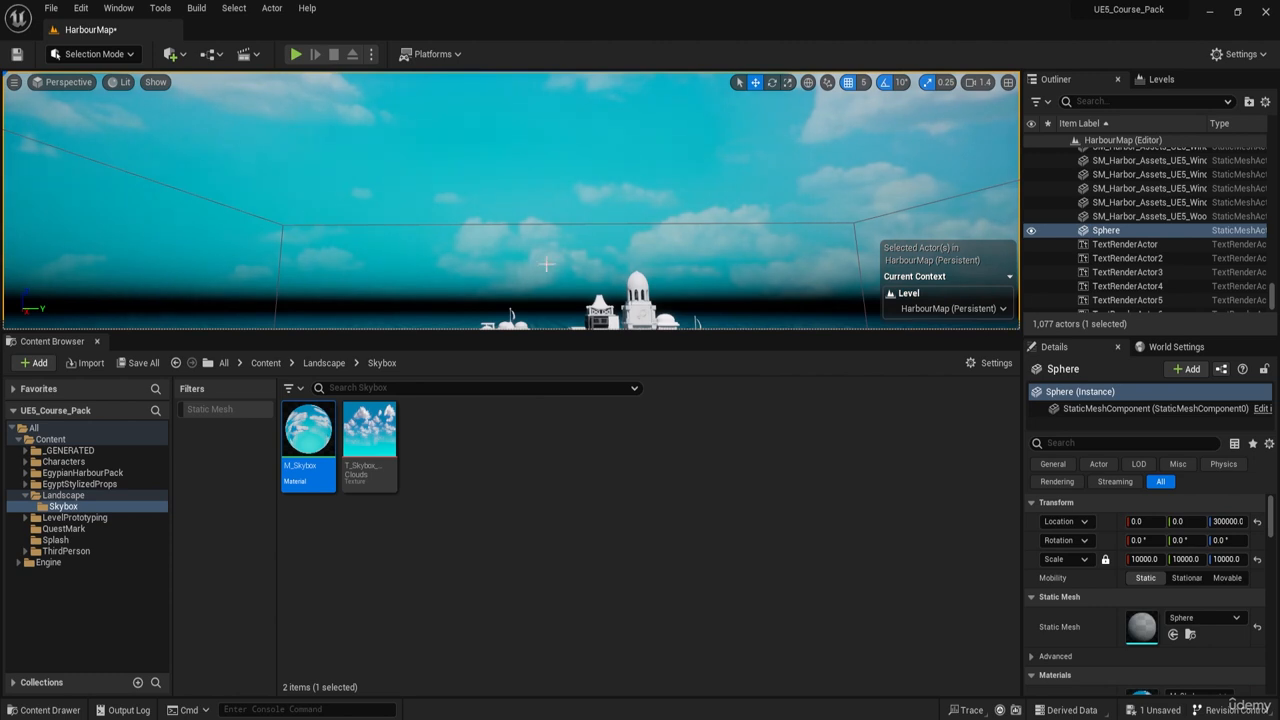
{"action": "right_click_drag", "start_coordinate": [546, 264], "coordinate": [556, 240]}
- Set the sphere's Z location to 200000 and check the clouds overhead and the horizon around the harbour
{"action": "left_click", "coordinate": [1217, 521]}
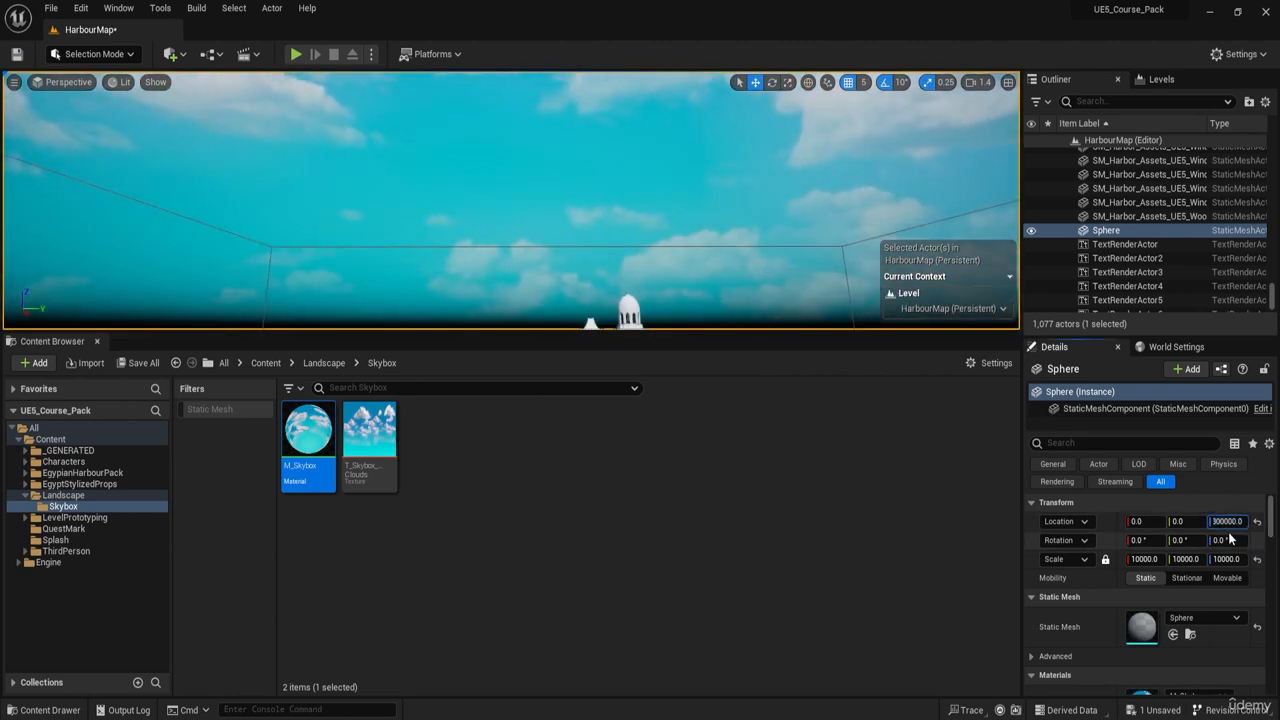
{"action": "type", "text": "2"}
{"action": "key", "text": "Return"}
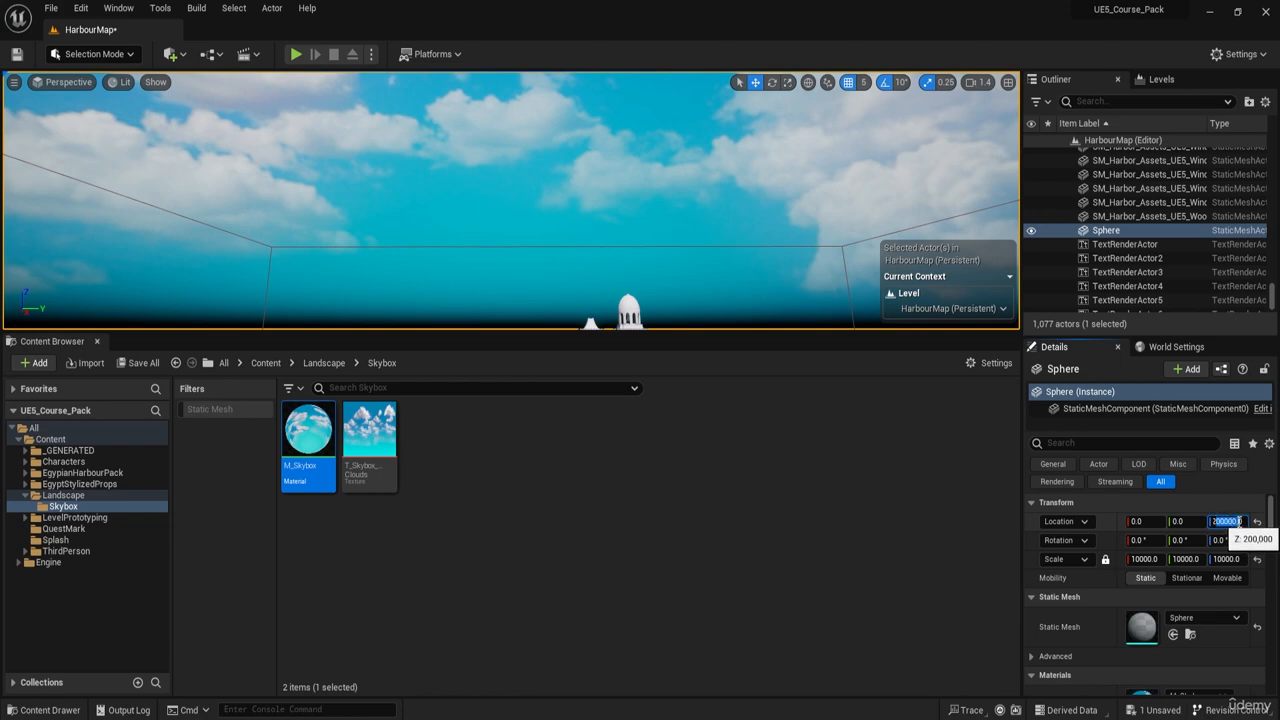
{"action": "right_click_drag", "start_coordinate": [788, 249], "coordinate": [644, 110]}
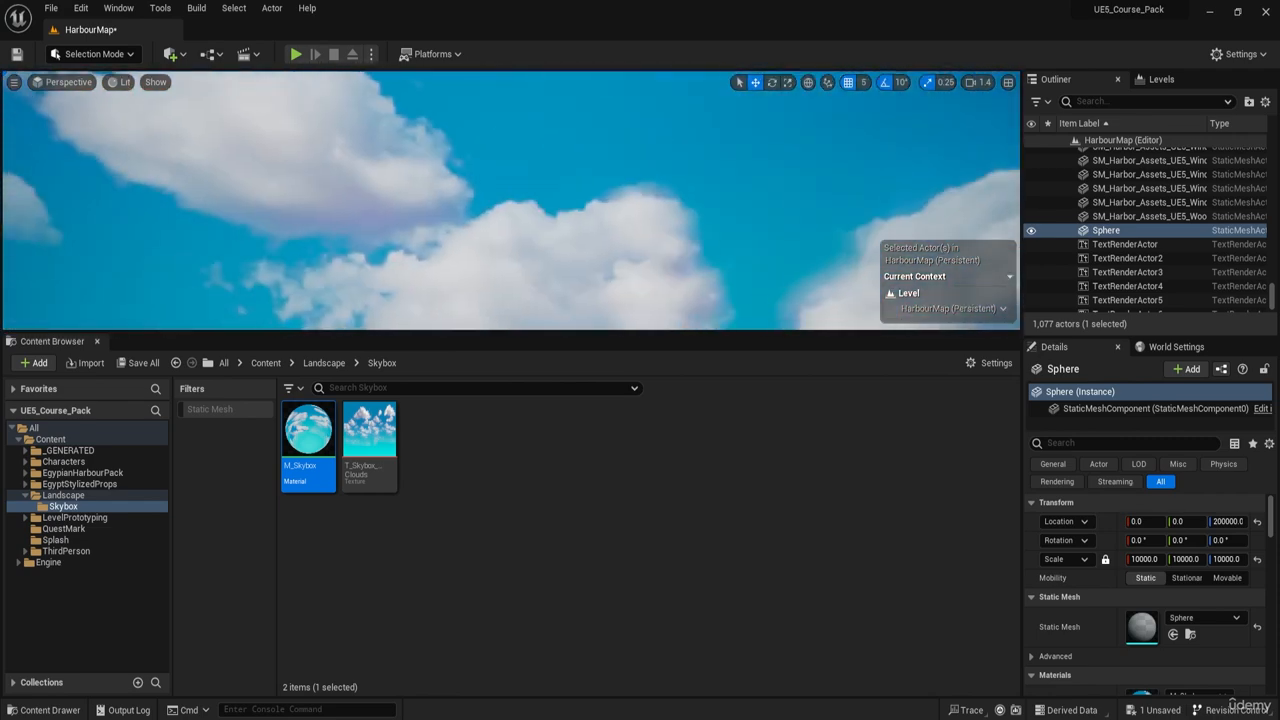
{"action": "right_click_drag", "start_coordinate": [525, 200], "coordinate": [525, 150]}
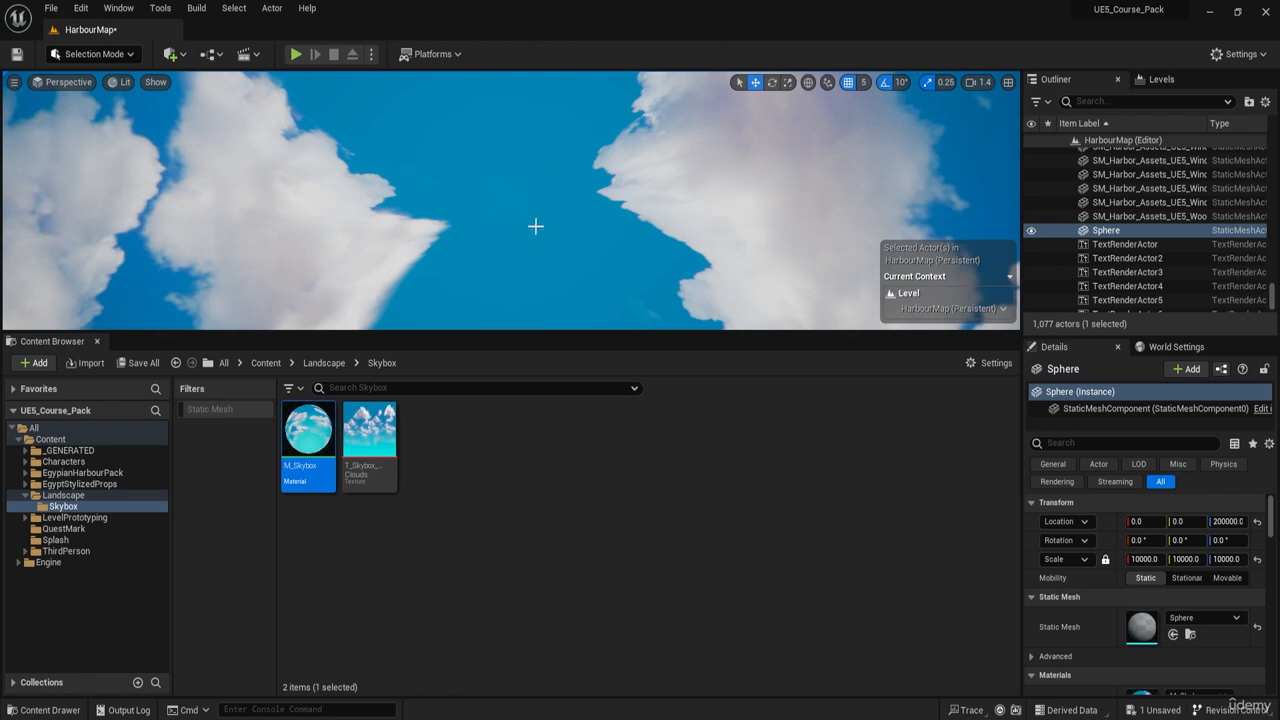
{"action": "right_click_drag", "start_coordinate": [536, 226], "coordinate": [540, 193]}
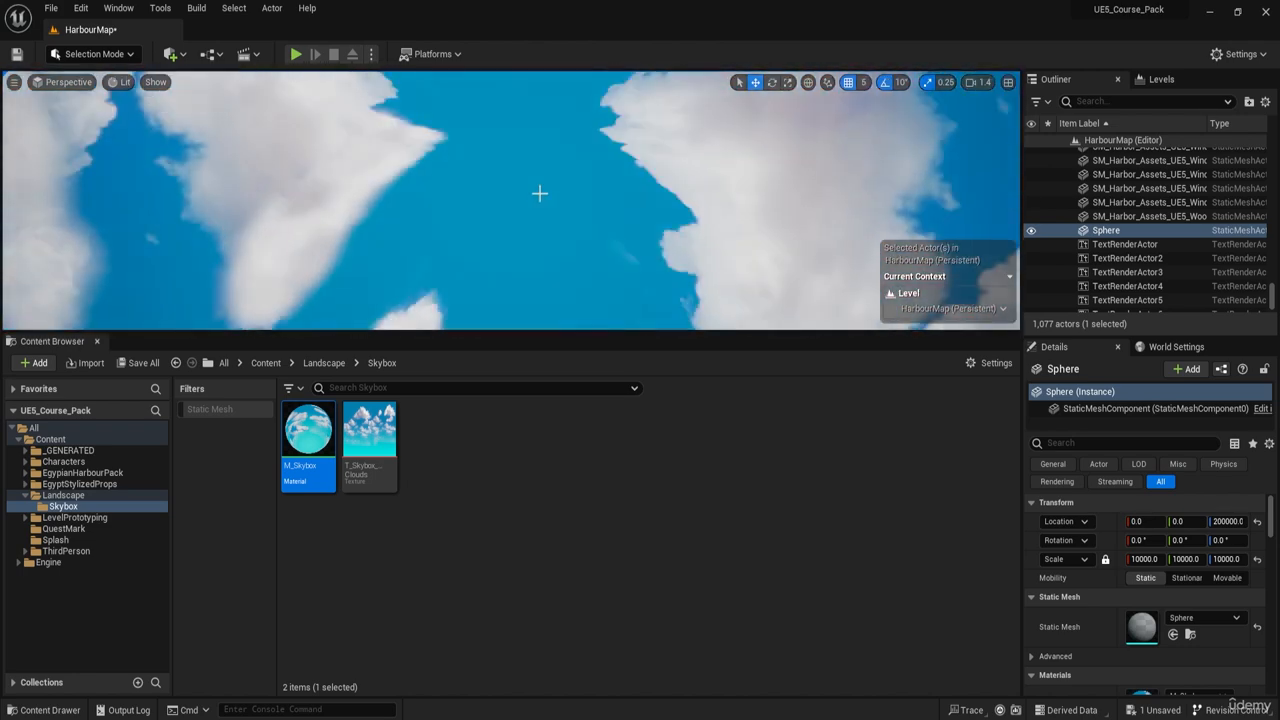
{"action": "right_click_drag", "start_coordinate": [367, 127], "coordinate": [528, 248]}
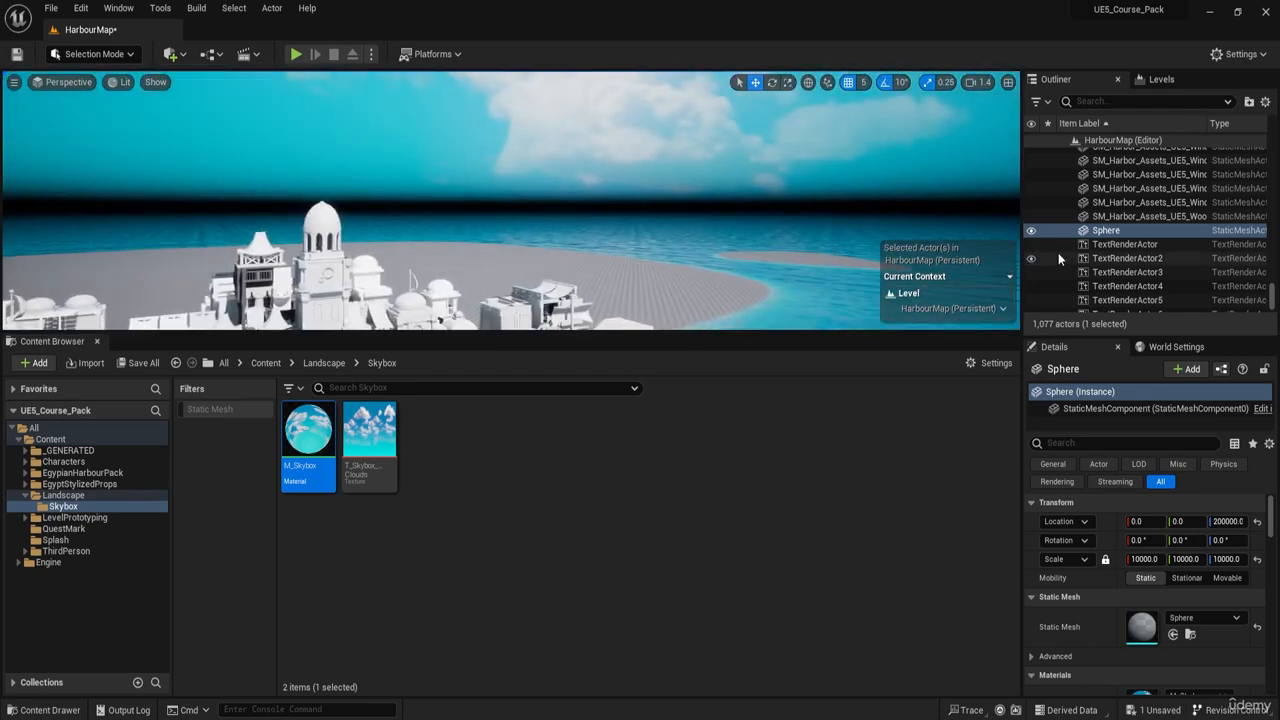
- Rename the sphere actor as Skybox and search the level's actors for "sky"
{"action": "left_click", "coordinate": [1100, 230]}
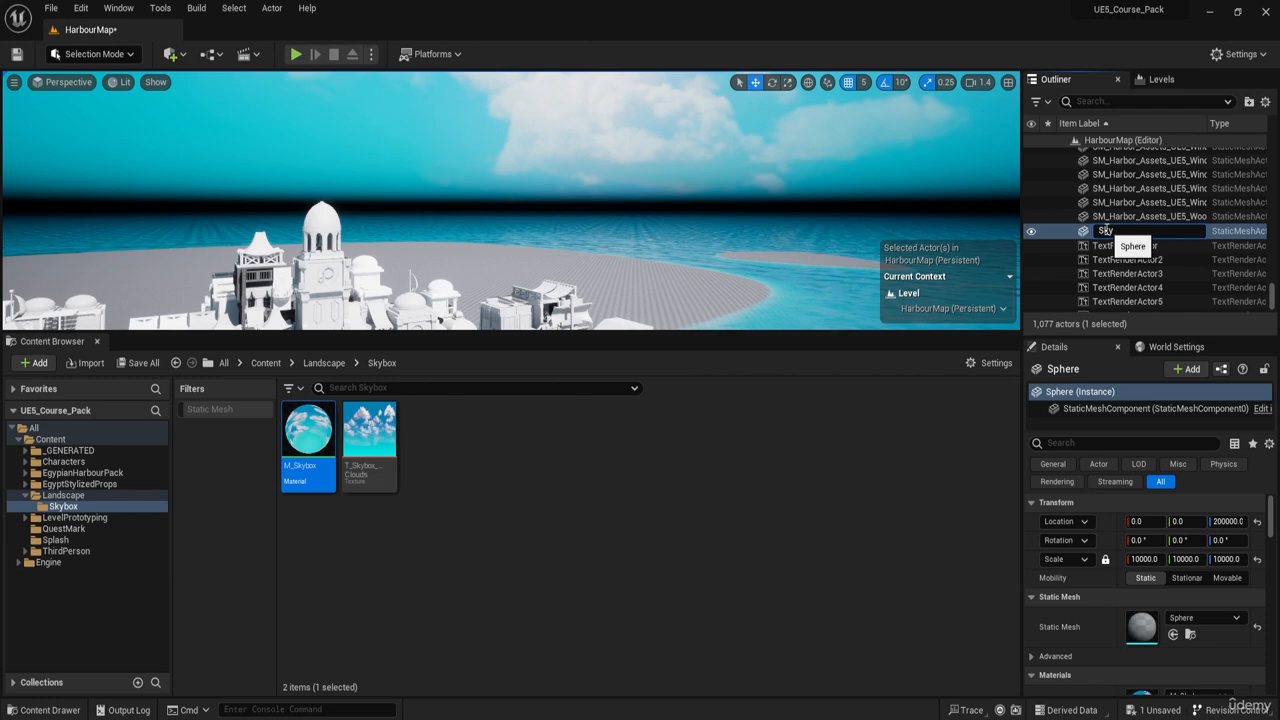
{"action": "type", "text": "Skybox"}
{"action": "key", "text": "Return"}
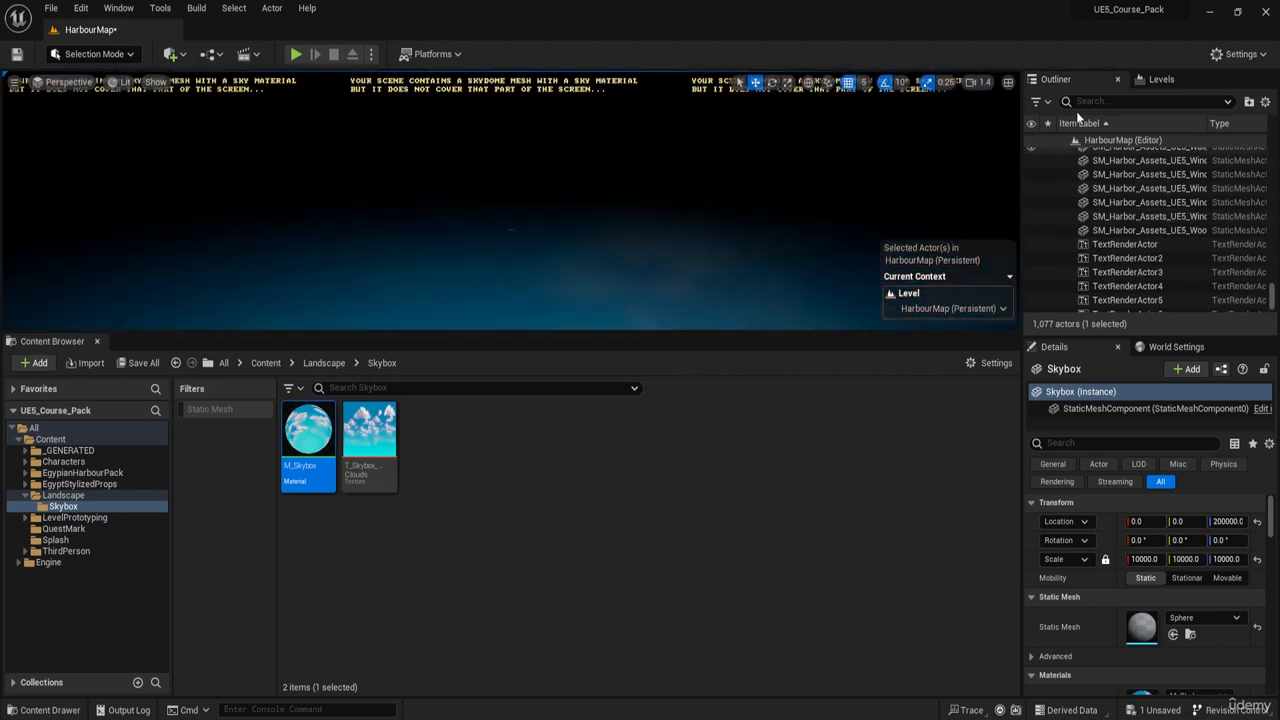
{"action": "type", "text": "sky"}
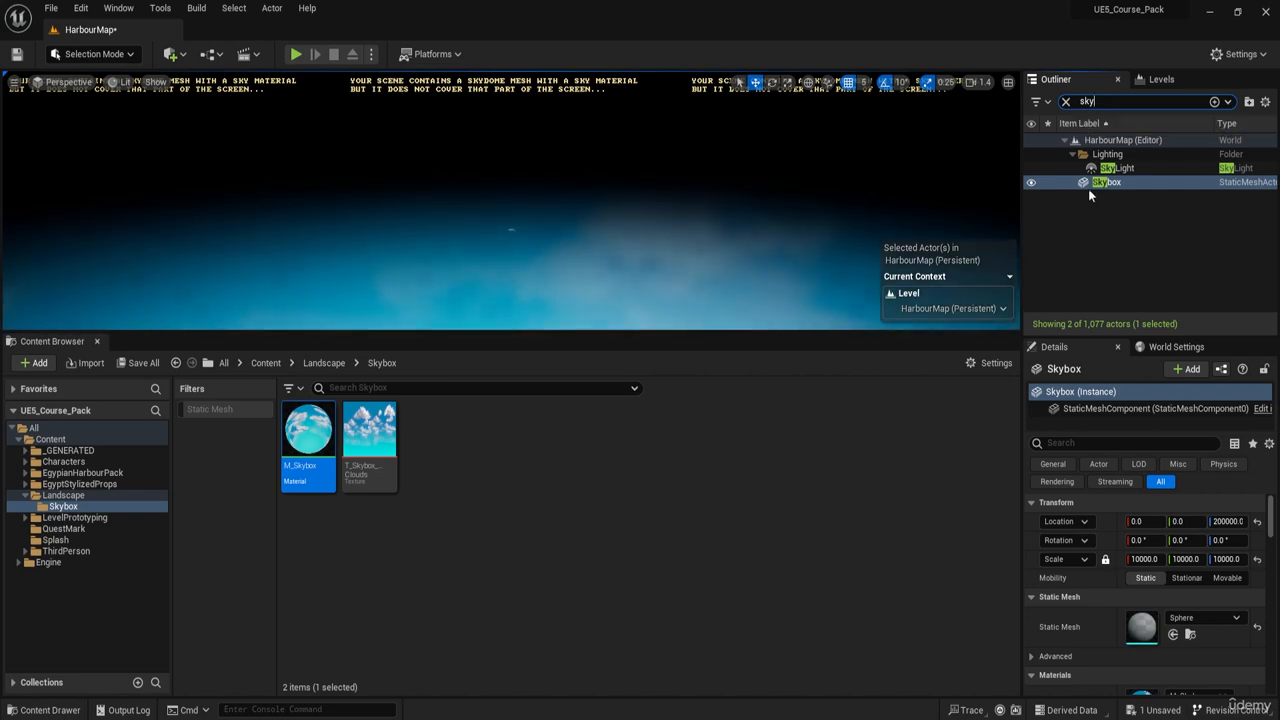
- Move the Skybox actor into the existing Lighting folder and clear the actor search
{"action": "double_click", "coordinate": [1116, 168]}
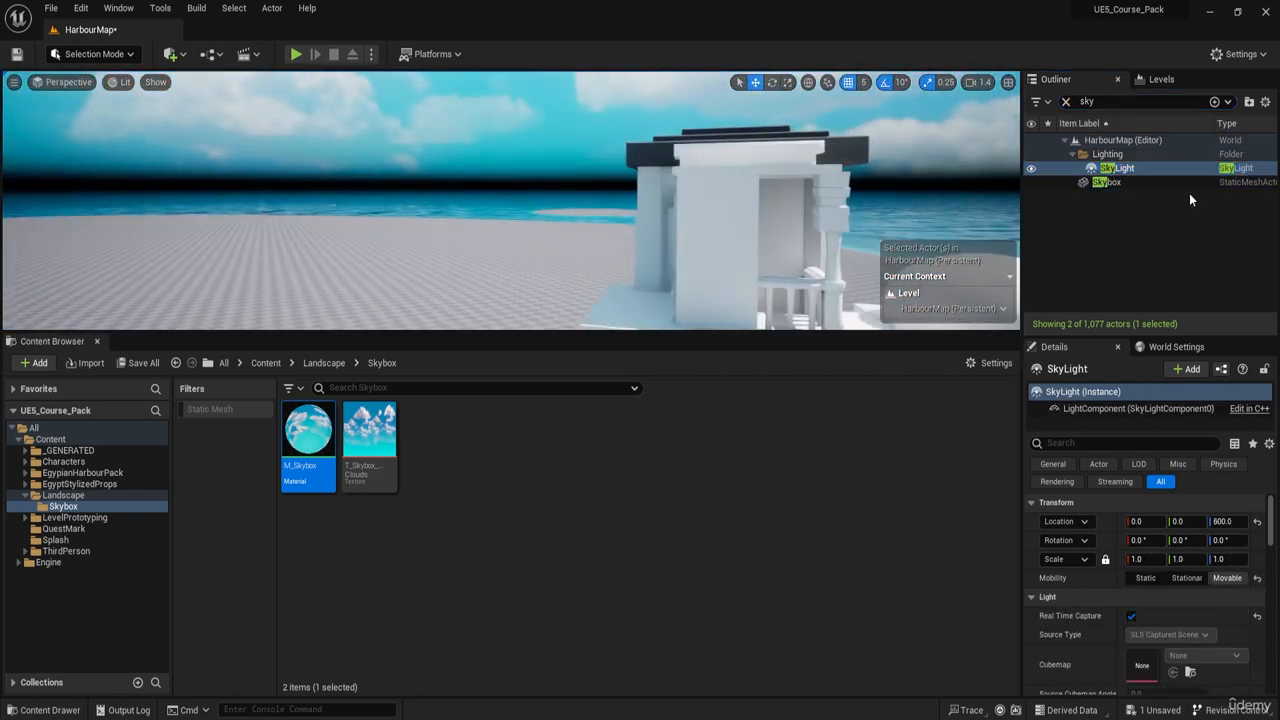
{"action": "left_click", "coordinate": [1124, 186]}
{"action": "right_click", "coordinate": [1104, 189]}
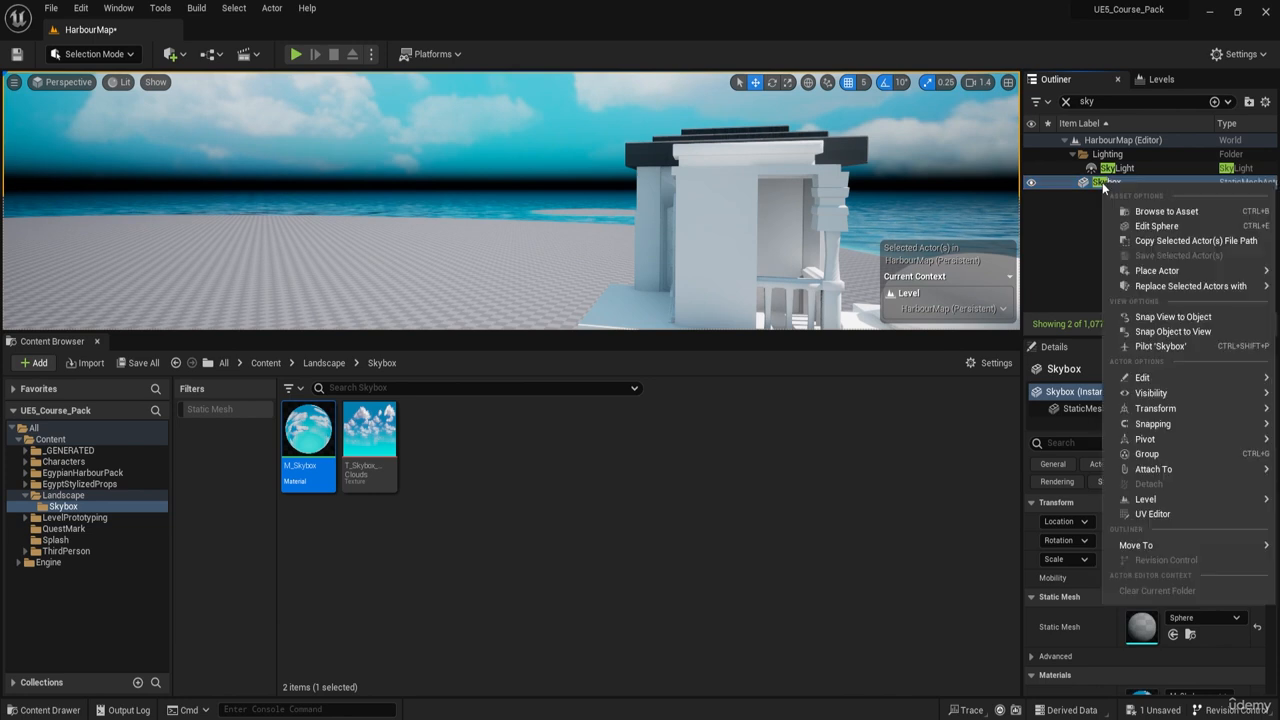
{"action": "mouse_move", "coordinate": [1180, 546]}
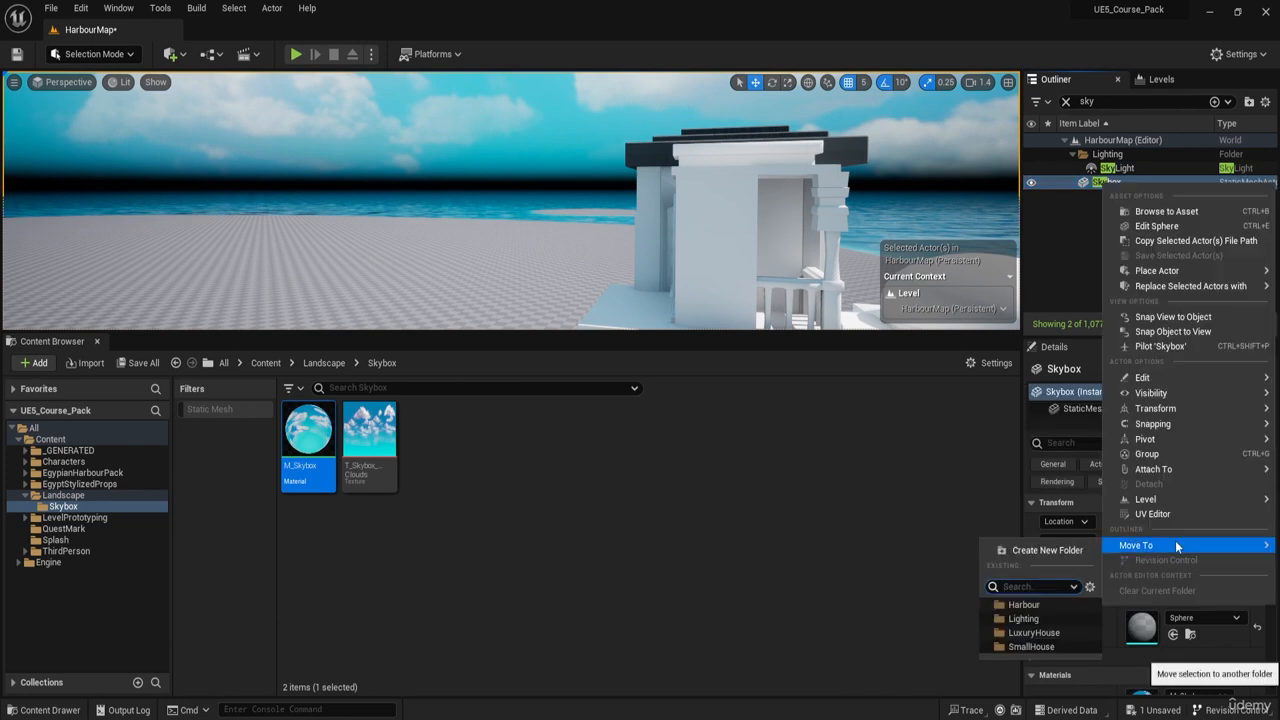
{"action": "left_click", "coordinate": [1026, 620]}
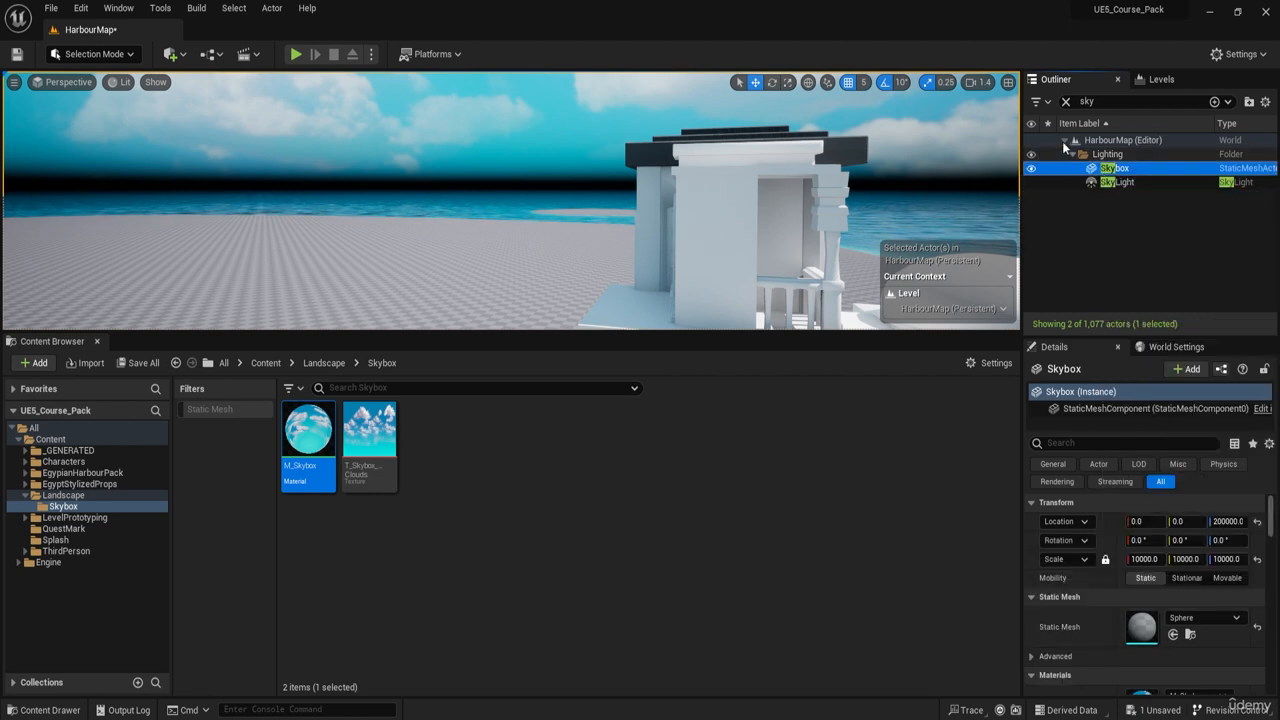
{"action": "left_click", "coordinate": [1066, 102]}
{"action": "left_click", "coordinate": [1112, 259]}
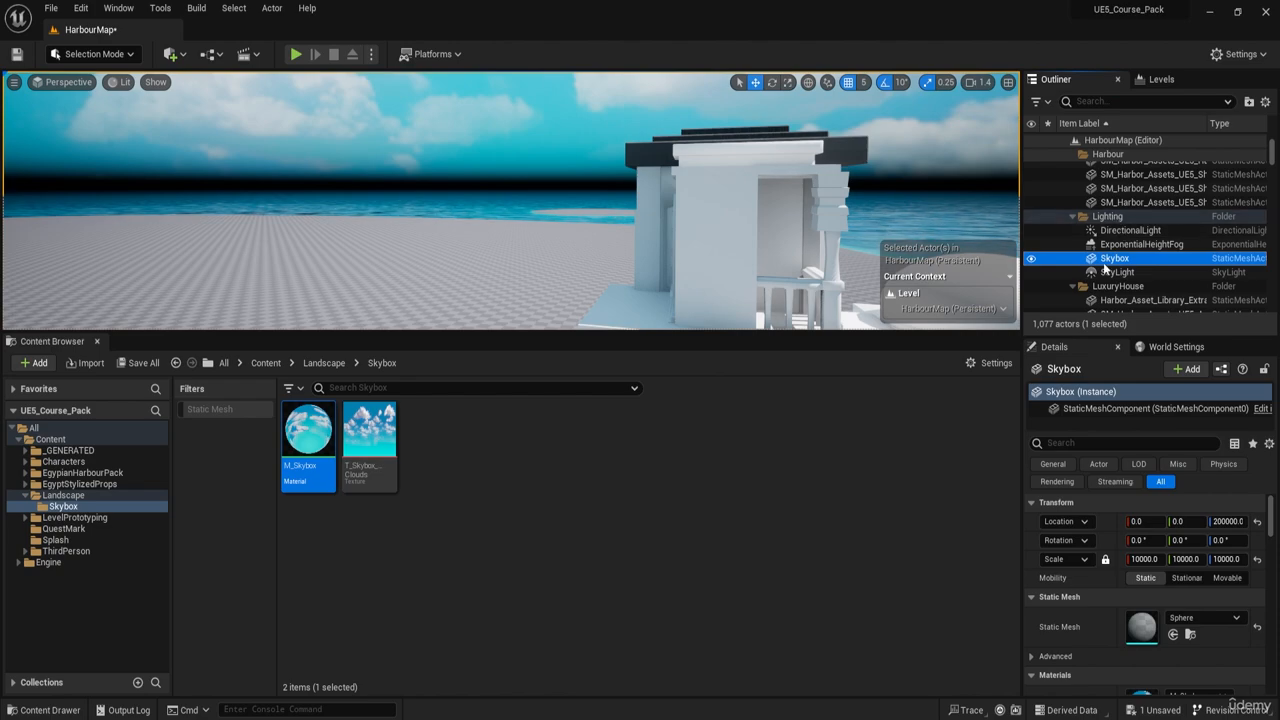
{"action": "left_click_drag", "start_coordinate": [1107, 264], "coordinate": [1112, 222]}
- Play-test the level in the editor, look at the clouds and horizon from the character's view, and end the play session
{"action": "right_click_drag", "start_coordinate": [760, 200], "coordinate": [900, 210]}
{"action": "key", "text": "w"}
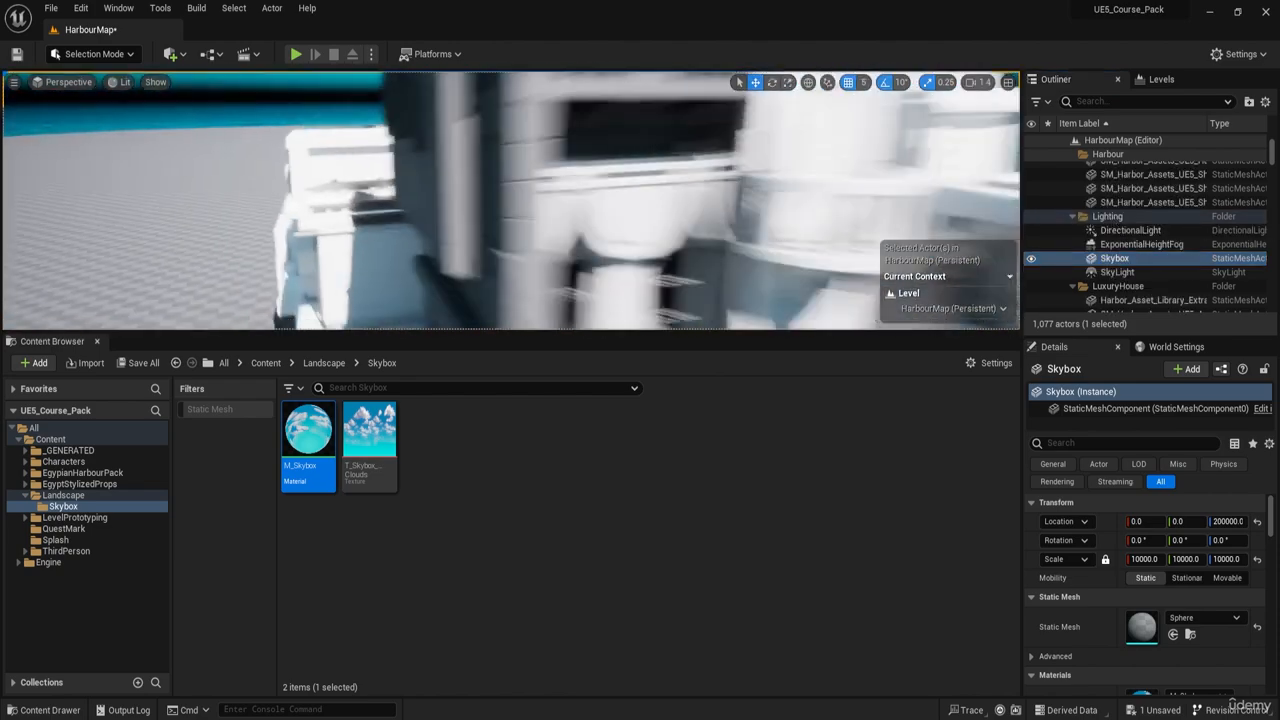
{"action": "key", "text": "s"}
{"action": "right_click_drag", "start_coordinate": [510, 200], "coordinate": [470, 230]}
{"action": "key", "text": "w"}
{"action": "left_click", "coordinate": [295, 54]}
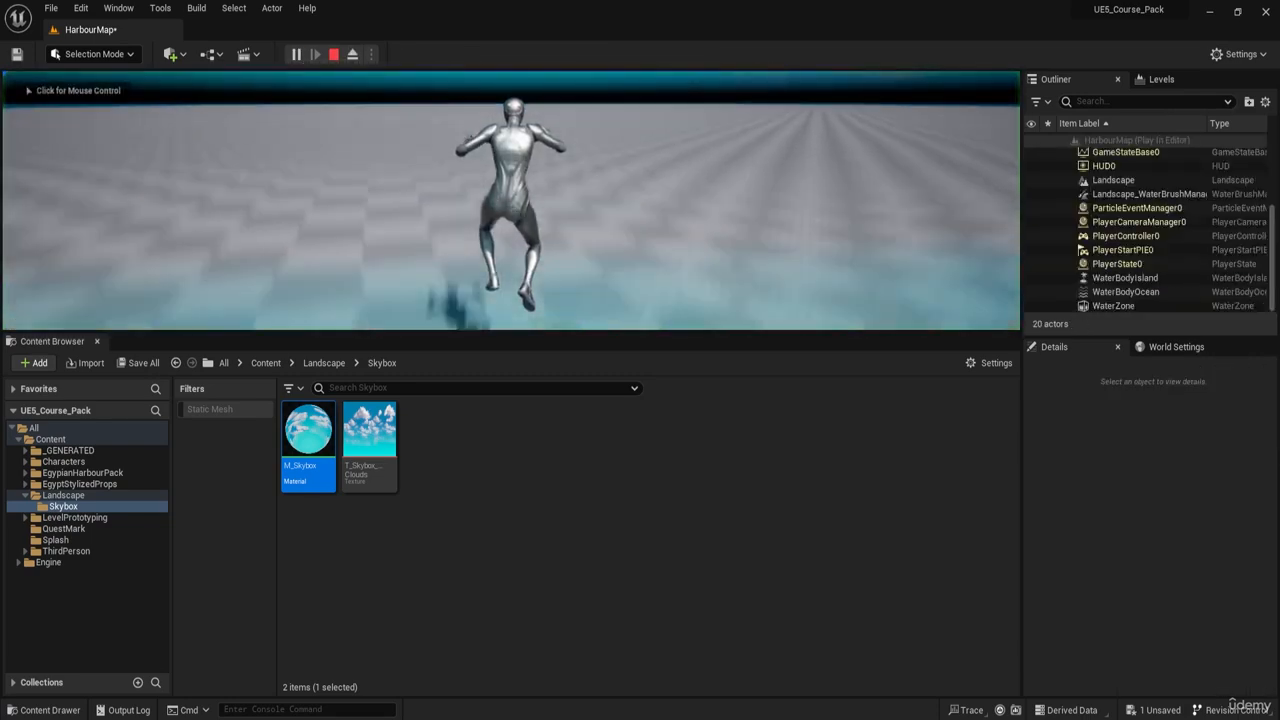
{"action": "left_click", "coordinate": [511, 200]}
{"action": "key", "text": "w"}
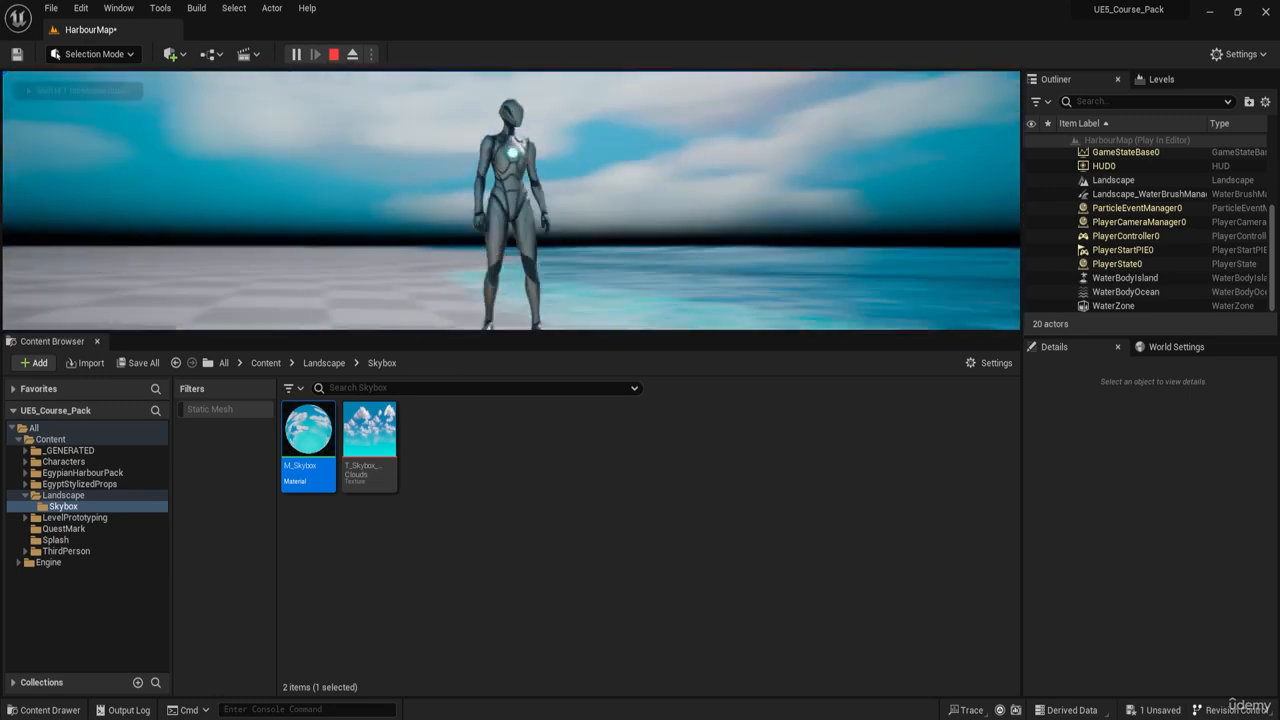
{"action": "key", "text": "Escape"}
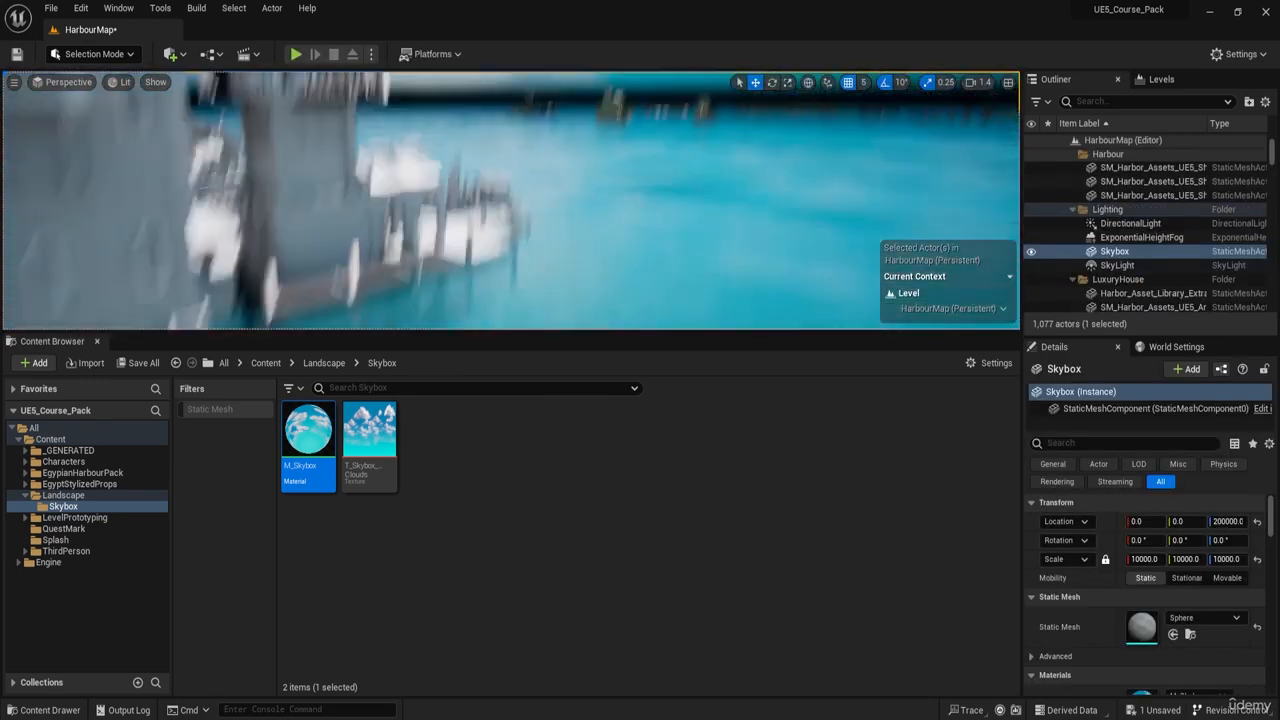
- Hide the ExponentialHeightFog actor, compare the horizon around the harbour without it, and show the fog again
{"action": "right_click_drag", "start_coordinate": [511, 200], "coordinate": [385, 180]}
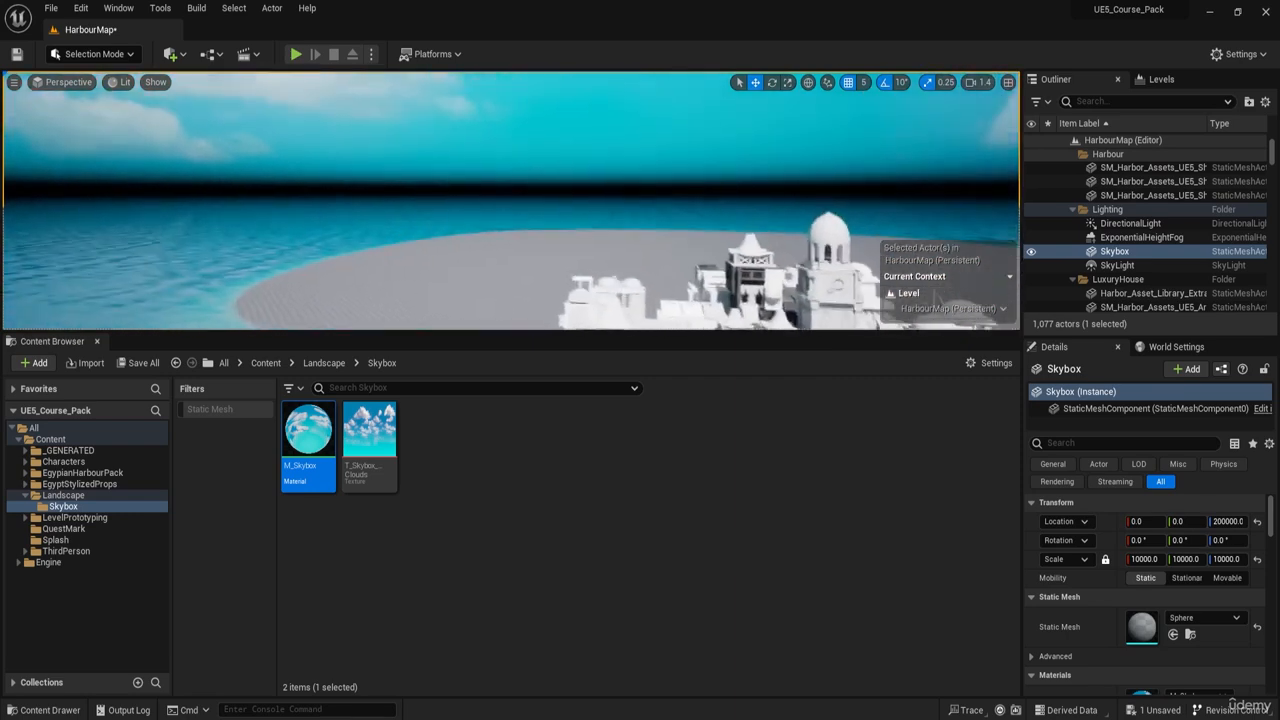
{"action": "right_click_drag", "start_coordinate": [669, 210], "coordinate": [669, 198]}
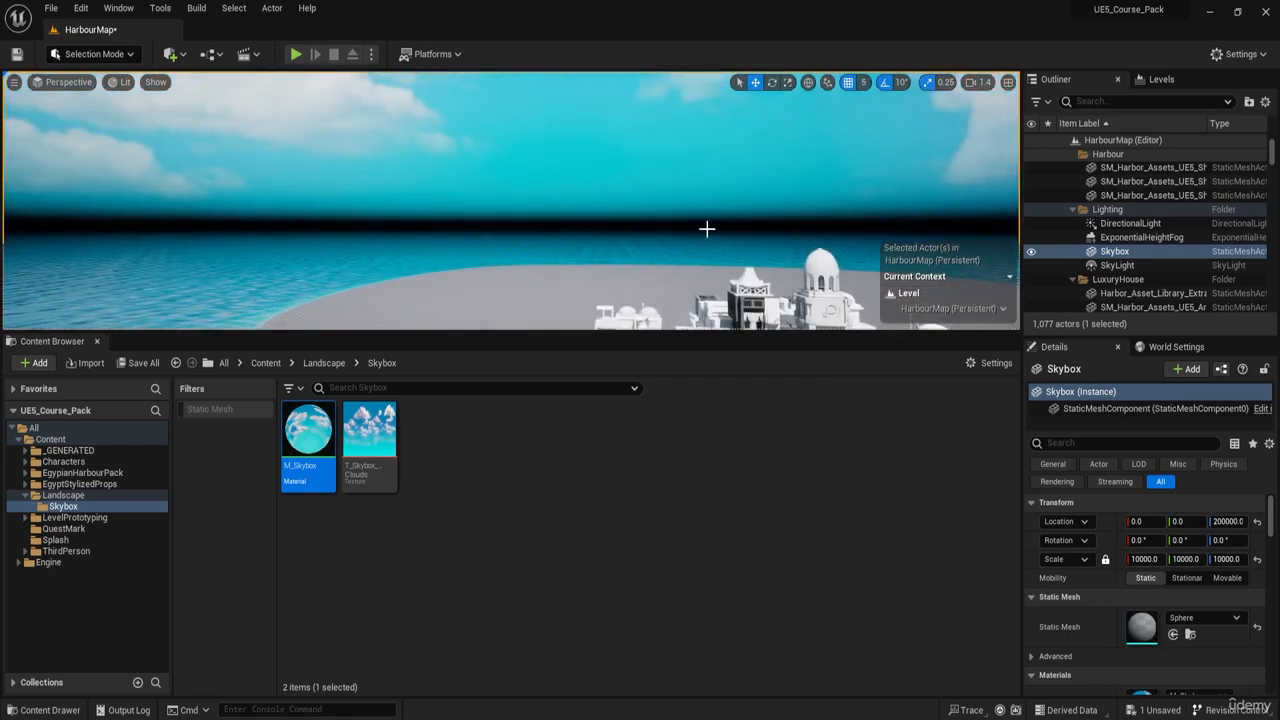
{"action": "left_click", "coordinate": [1048, 240]}
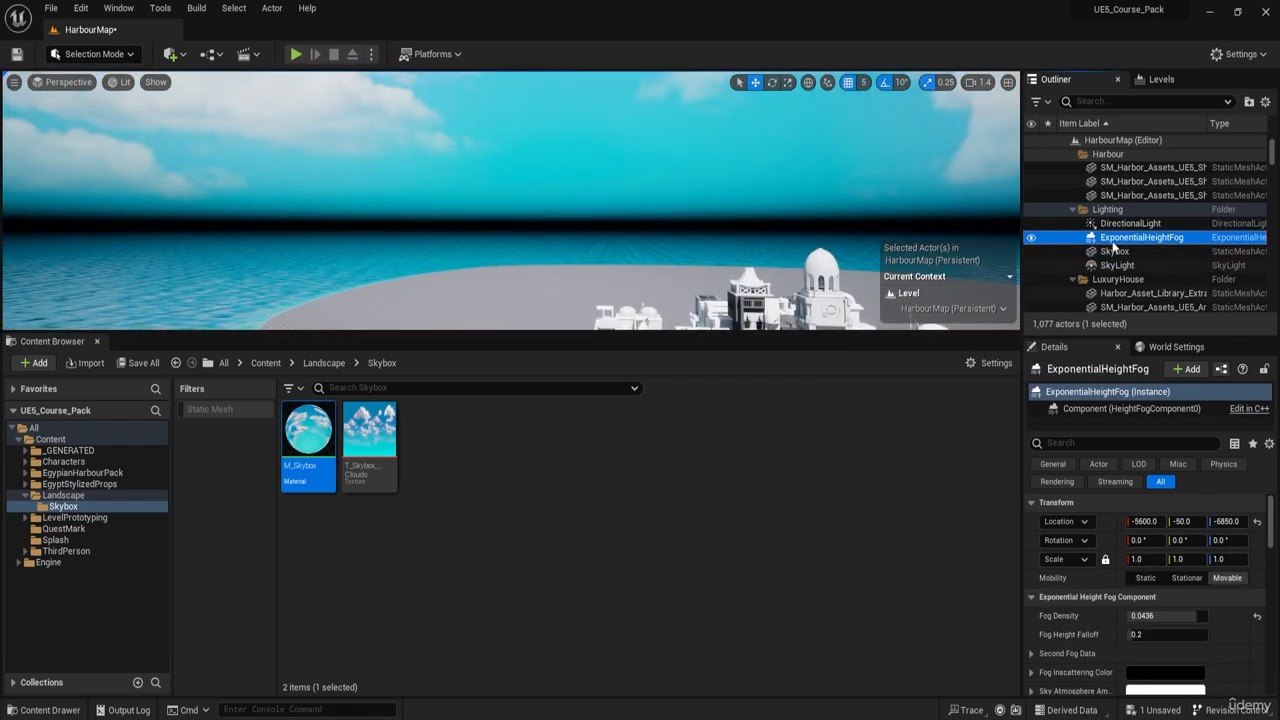
{"action": "left_click", "coordinate": [1031, 238]}
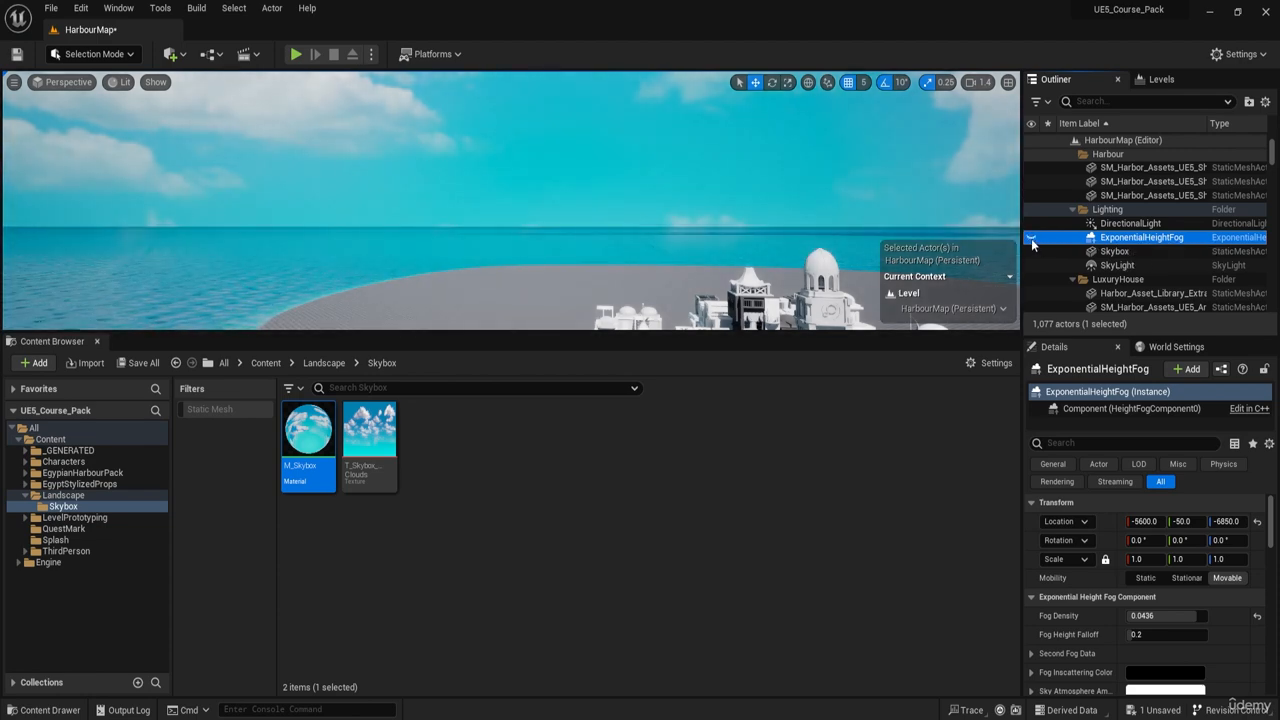
{"action": "right_click_drag", "start_coordinate": [546, 227], "coordinate": [602, 216]}
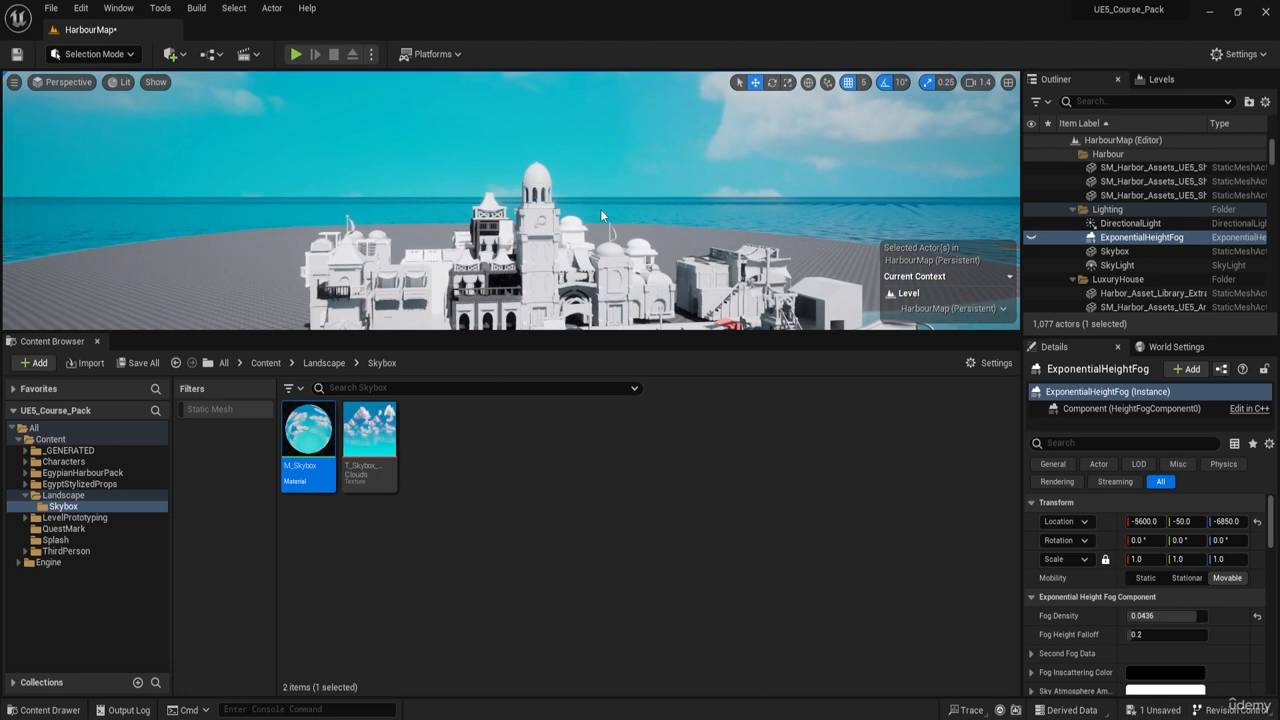
{"action": "left_click", "coordinate": [1031, 237]}
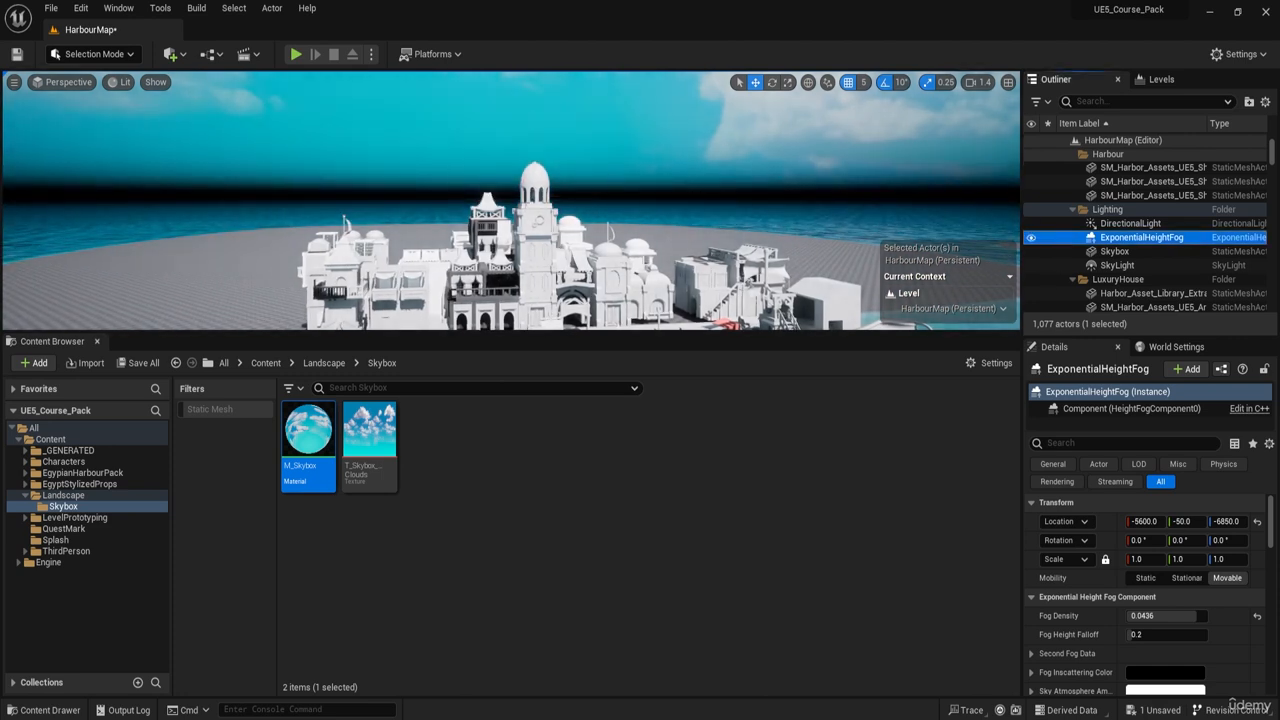
- Set the Fog Density of the ExponentialHeightFog to 0.02
{"action": "left_click", "coordinate": [1123, 239]}
{"action": "left_click", "coordinate": [1092, 239]}
{"action": "key", "text": "ctrl"}
{"action": "key", "text": "ctrl"}
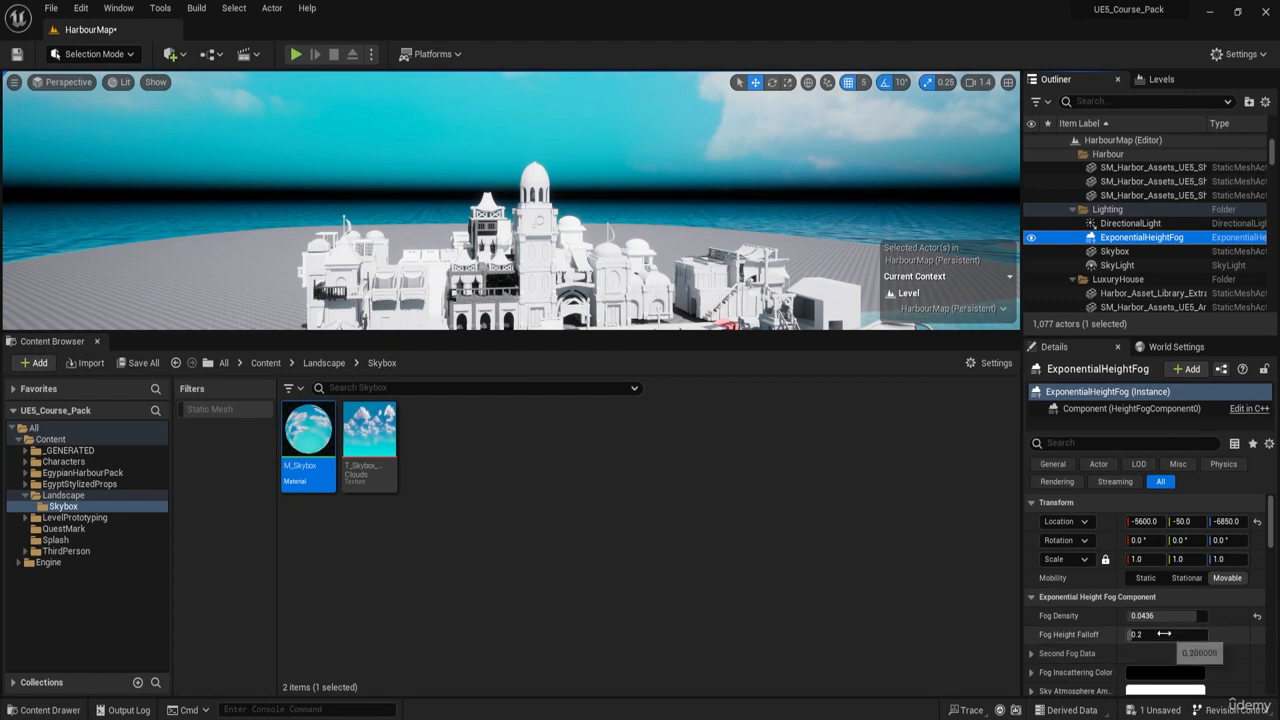
{"action": "left_click", "coordinate": [1166, 621]}
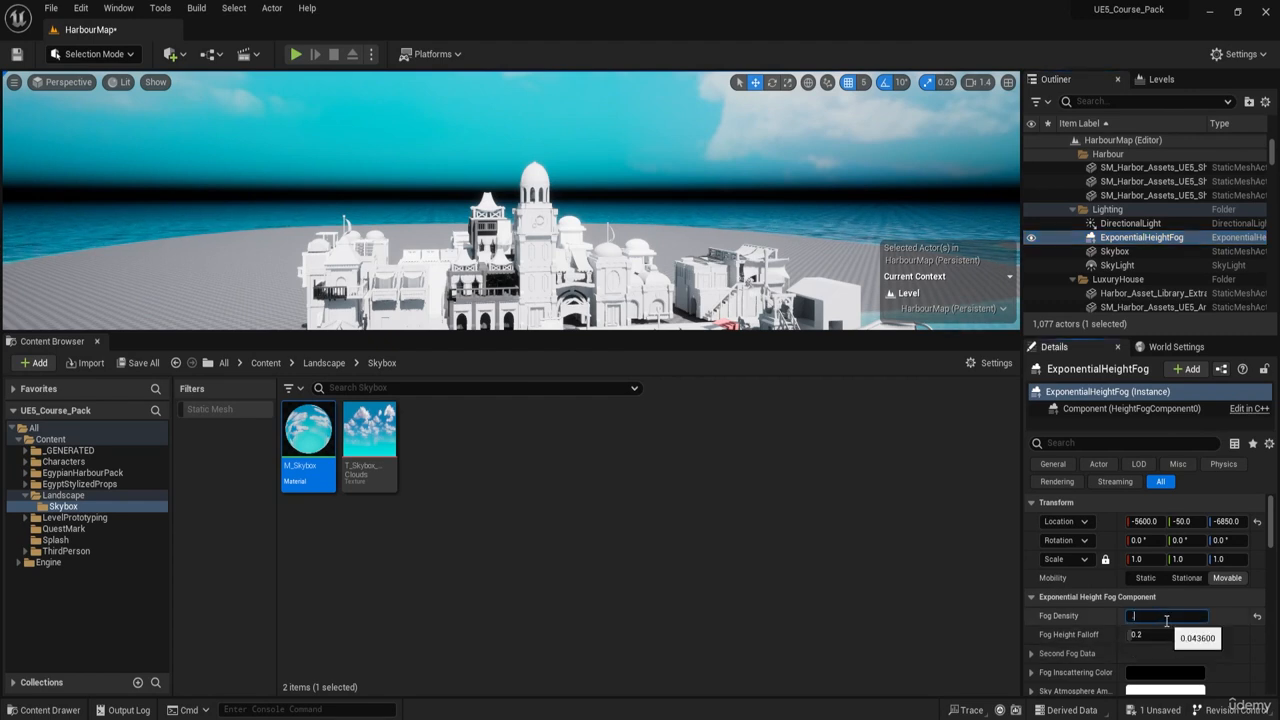
{"action": "type", "text": ".02"}
{"action": "key", "text": "Return"}
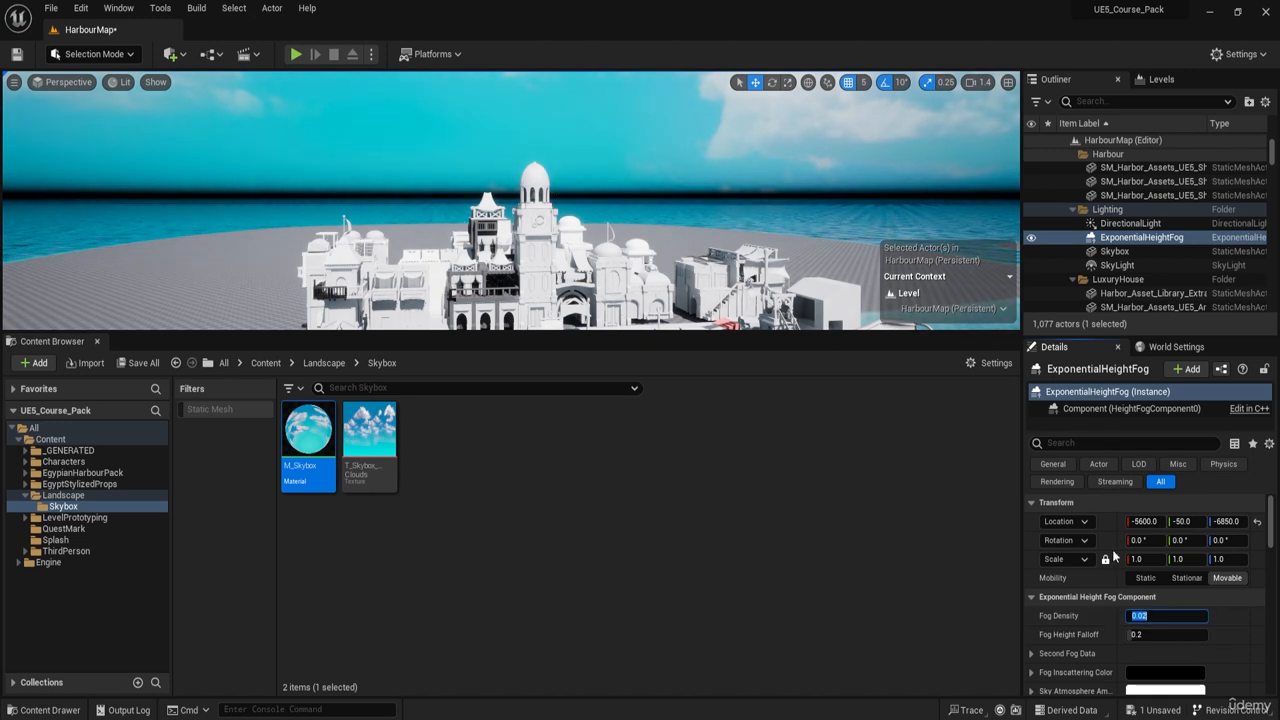
- Set the fog's Fog Height Falloff to about 0.16 and check the horizon behind the harbour
{"action": "mouse_move", "coordinate": [1145, 640]}
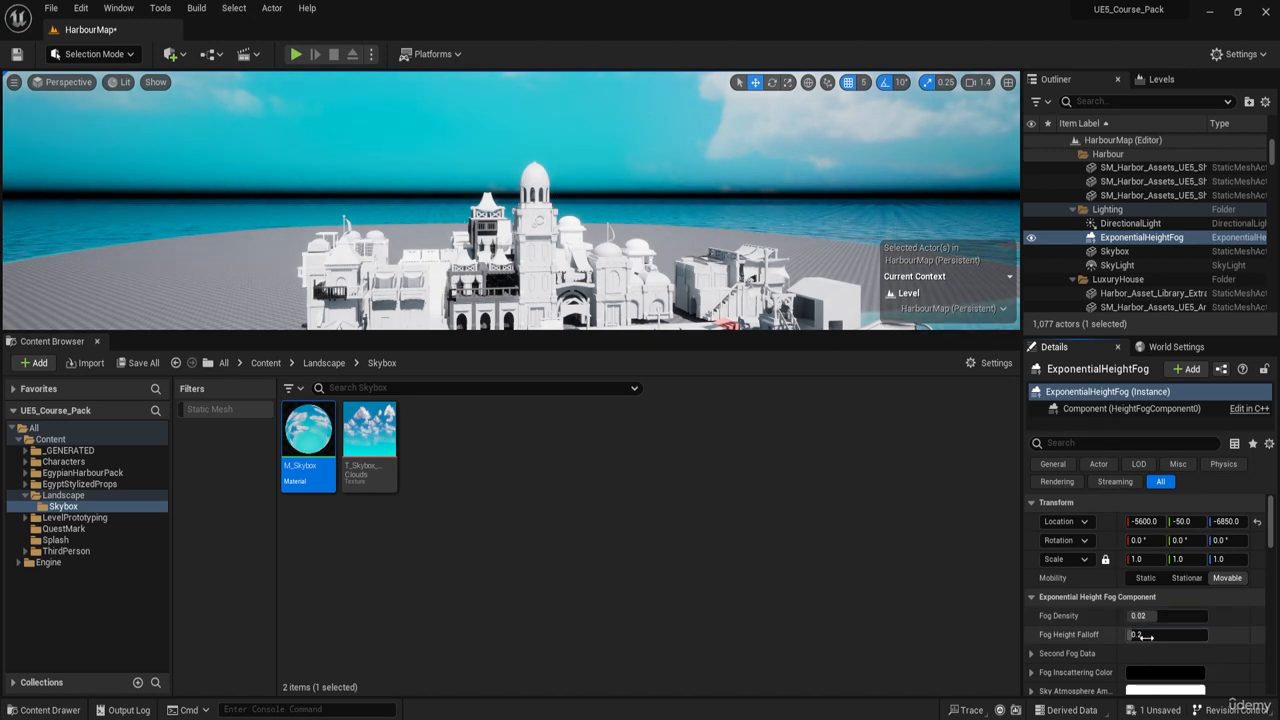
{"action": "mouse_move", "coordinate": [1145, 636]}
{"action": "left_mouse_down"}
{"action": "mouse_move", "coordinate": [1129, 636]}
{"action": "mouse_move", "coordinate": [1158, 637]}
{"action": "left_mouse_up"}
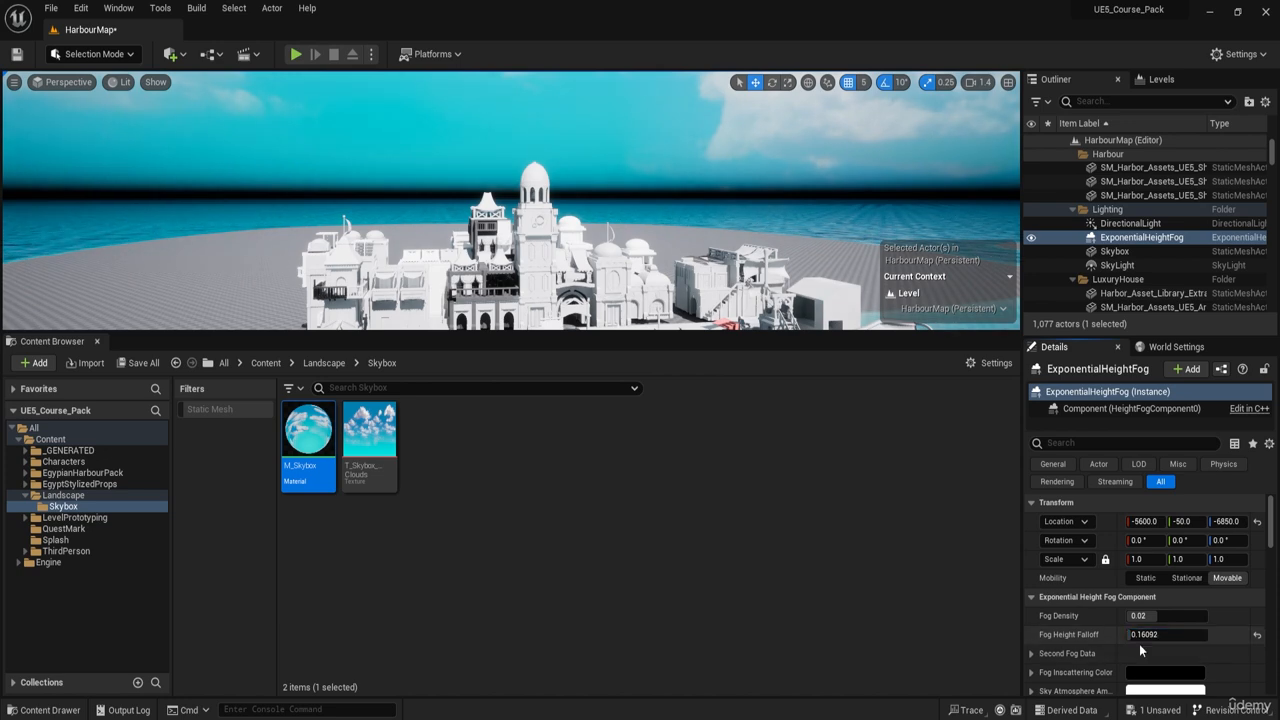
{"action": "right_click_drag", "start_coordinate": [485, 235], "coordinate": [465, 216]}
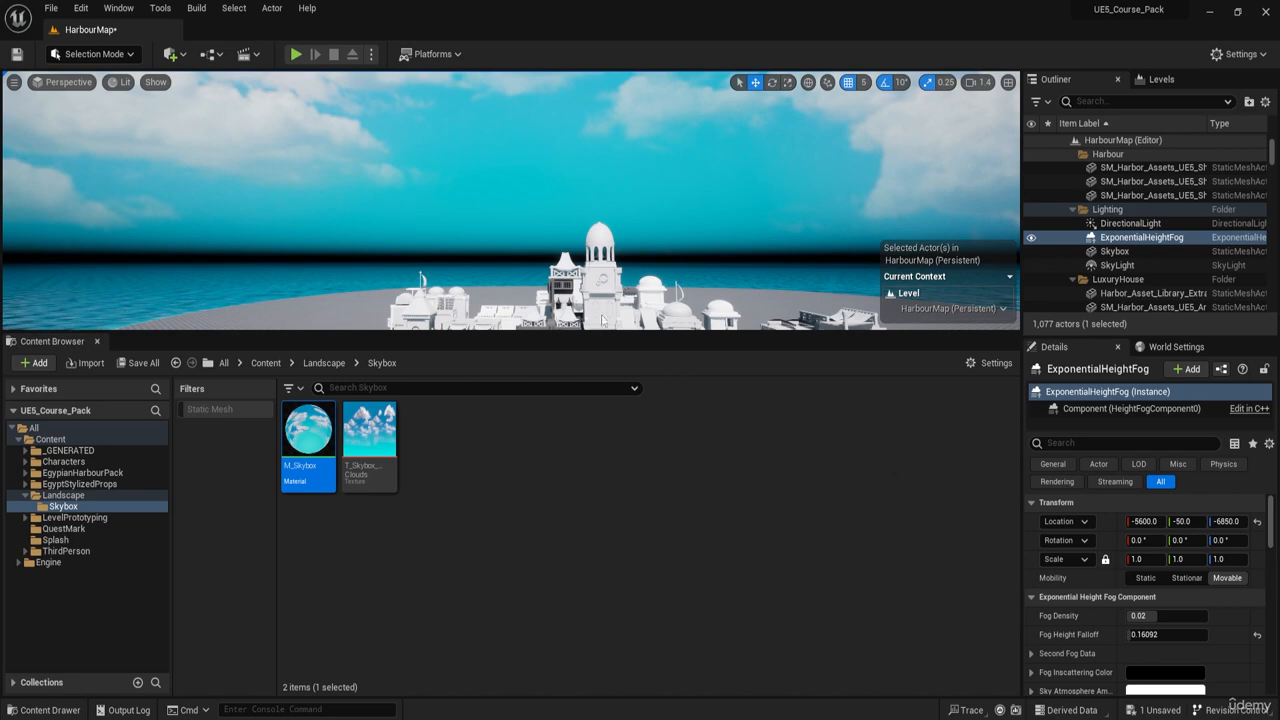
{"action": "right_click_drag", "start_coordinate": [602, 320], "coordinate": [655, 360]}
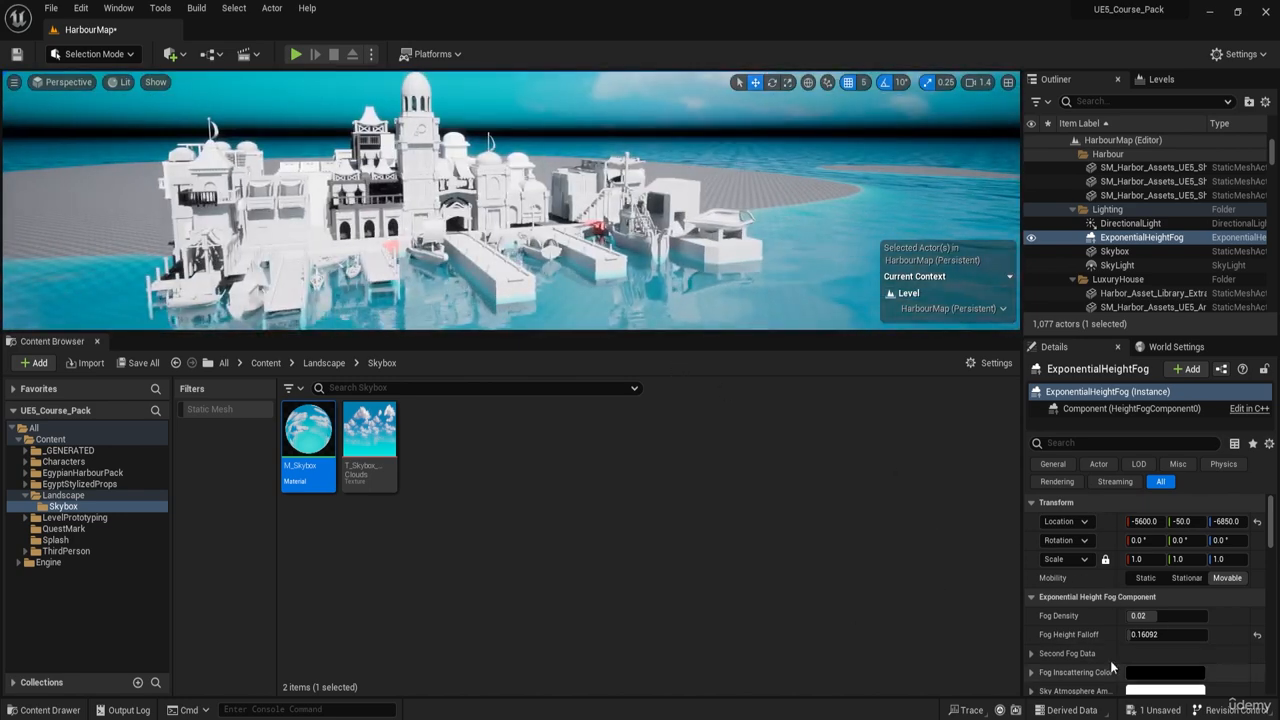
{"action": "right_click_drag", "start_coordinate": [580, 265], "coordinate": [552, 232]}
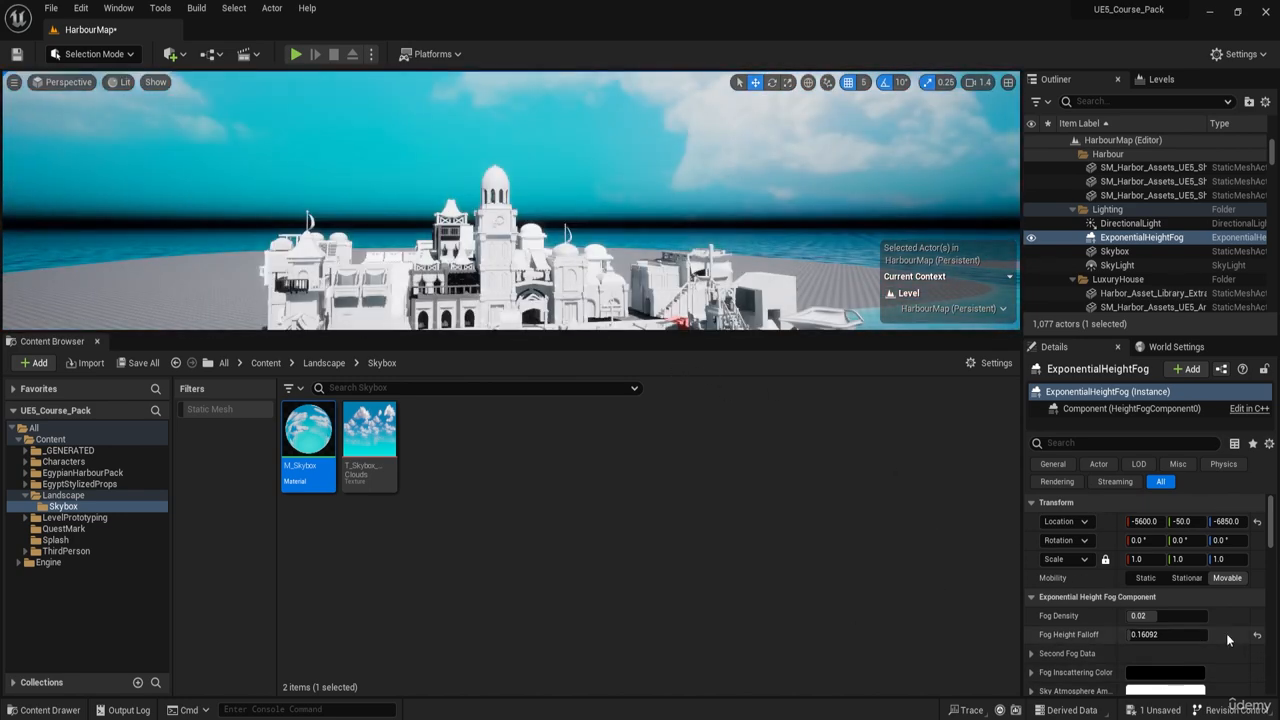
- Try white for the fog's Fog Inscattering Color, then darken it to a mid grey with a value of about 0.27
{"action": "scroll", "coordinate": [1210, 640], "scroll_direction": "down", "scroll_amount": 1}
{"action": "left_click", "coordinate": [1178, 630]}
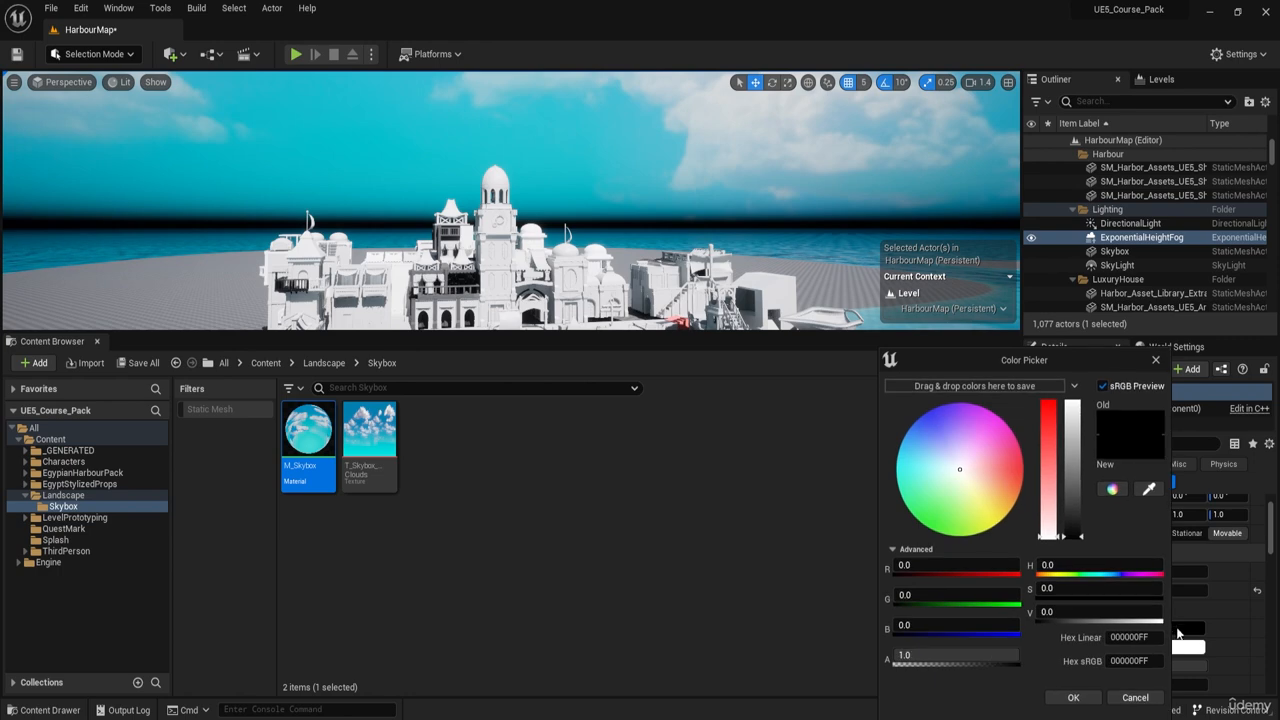
{"action": "left_click", "coordinate": [1138, 698]}
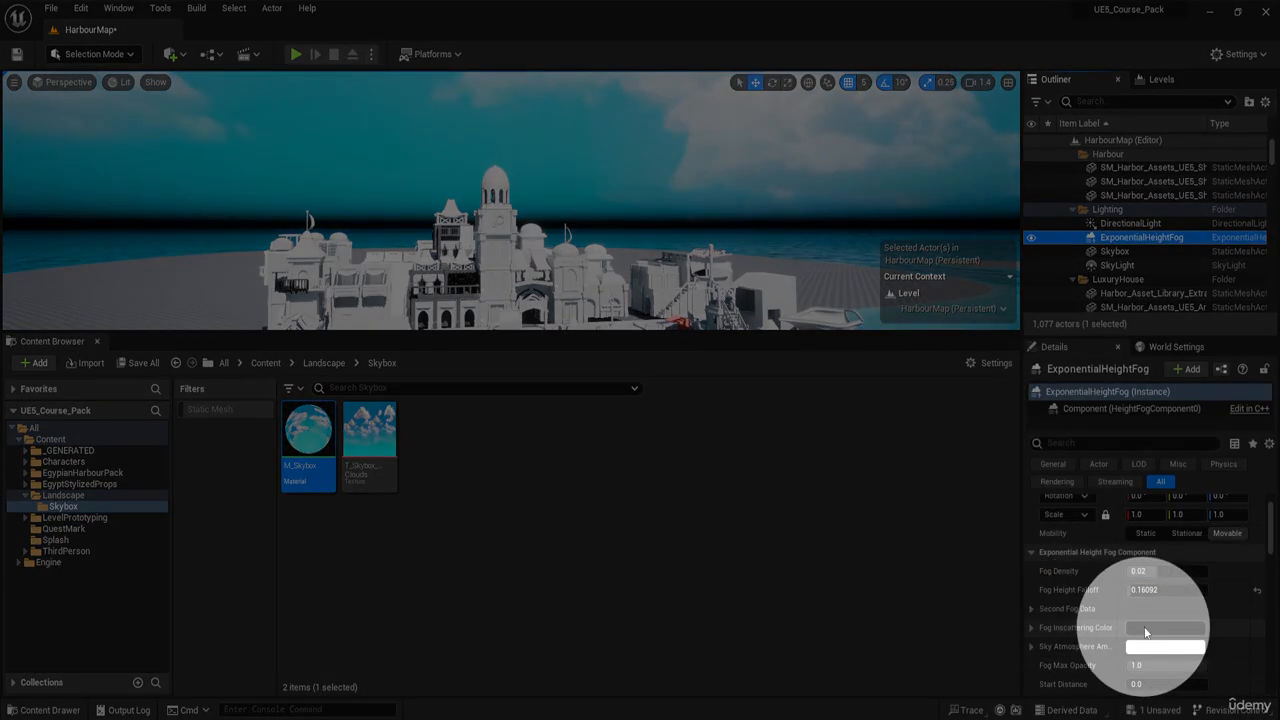
{"action": "left_click", "coordinate": [1146, 632]}
{"action": "left_click_drag", "start_coordinate": [1044, 534], "coordinate": [1051, 394]}
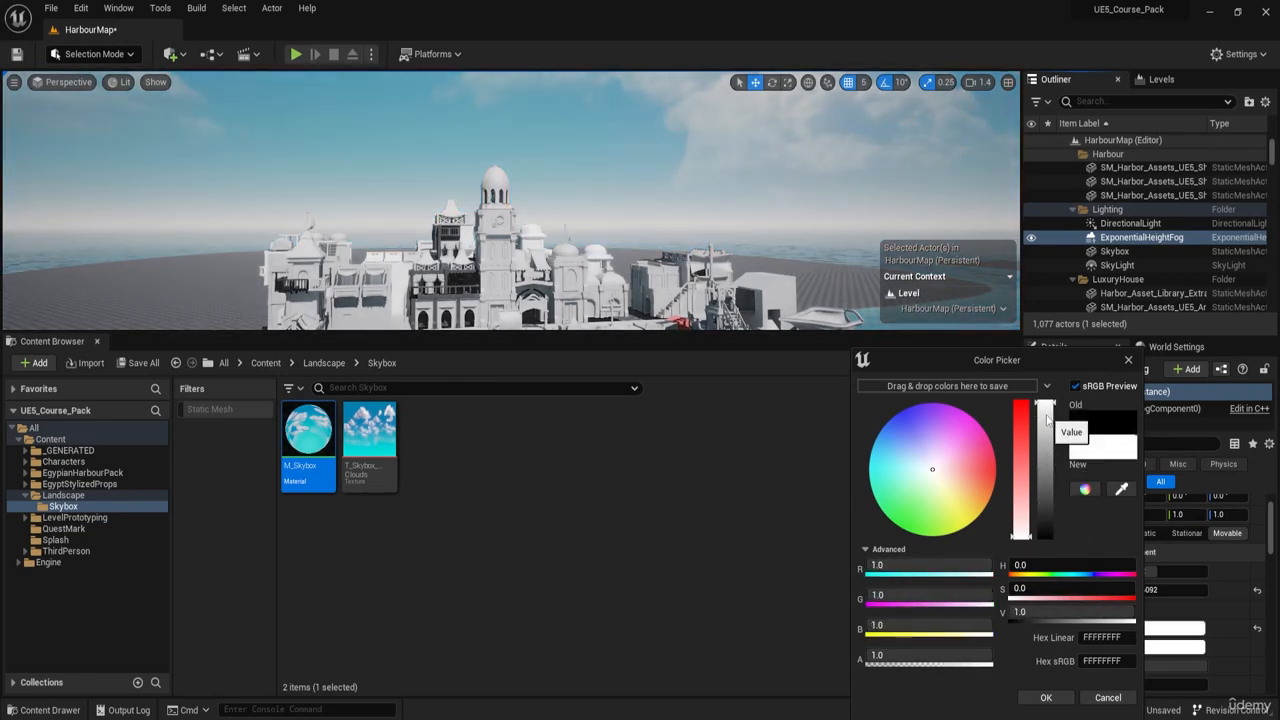
{"action": "left_click_drag", "start_coordinate": [1048, 436], "coordinate": [1048, 499]}
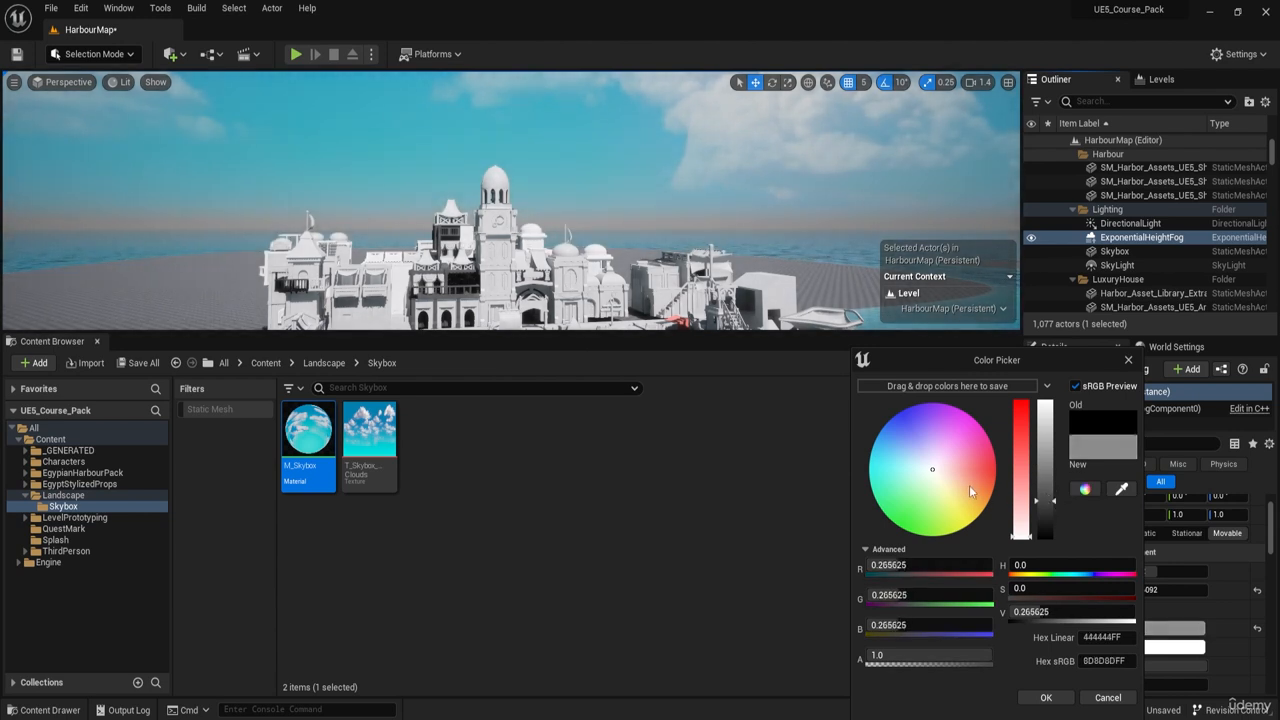
- Tint the Fog Inscattering Color pale orange with hue about 31, saturation about 0.63 and value about 0.81, and apply it
{"action": "left_click_drag", "start_coordinate": [969, 485], "coordinate": [965, 491]}
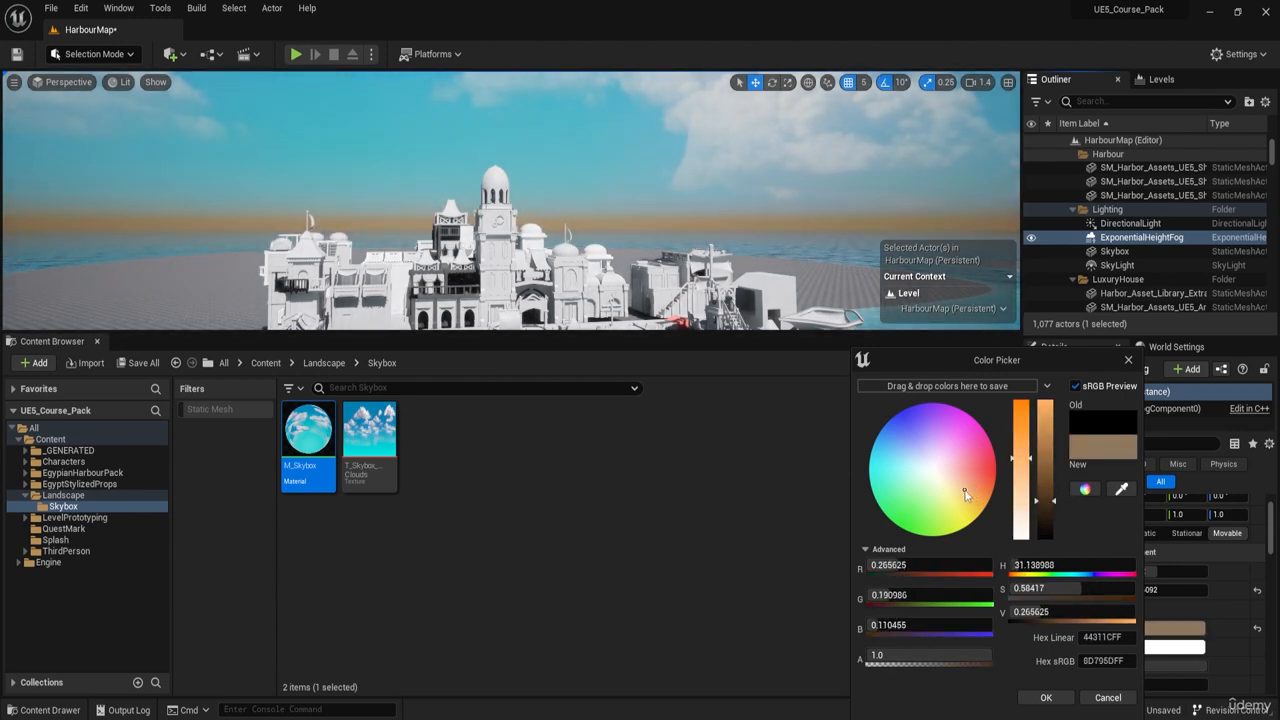
{"action": "left_click_drag", "start_coordinate": [1028, 463], "coordinate": [1027, 452]}
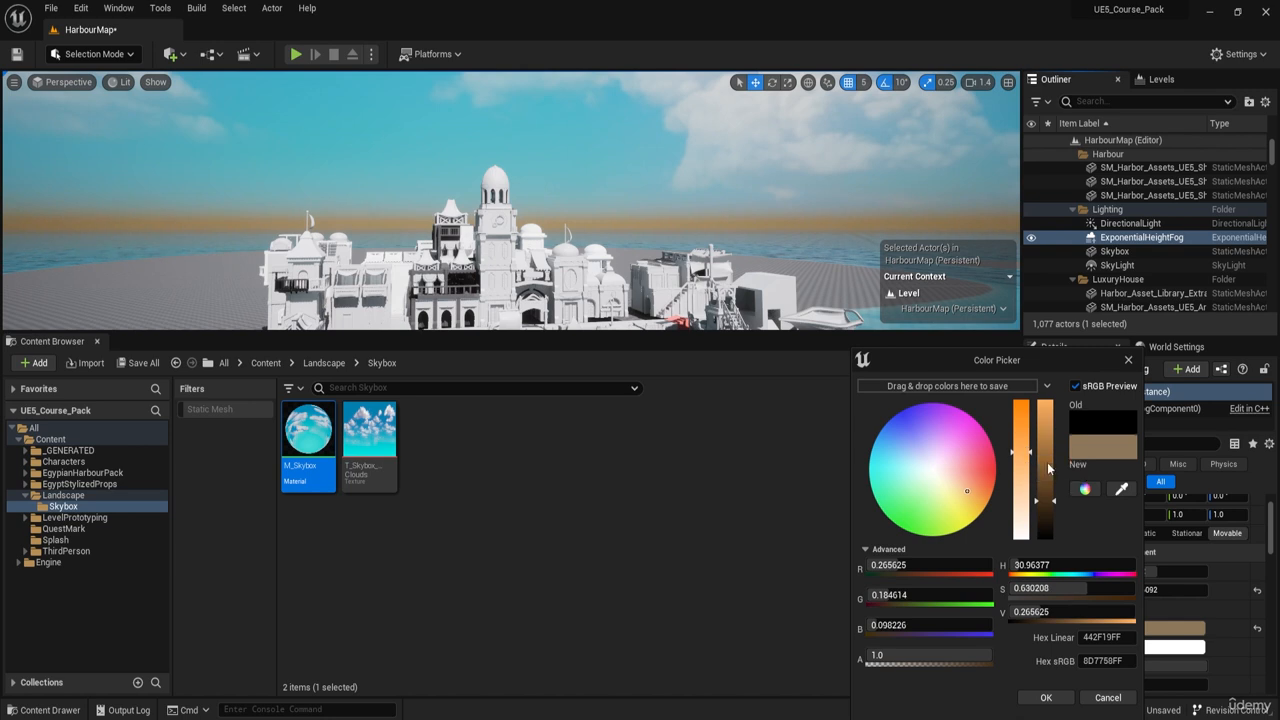
{"action": "left_click_drag", "start_coordinate": [1051, 496], "coordinate": [1049, 462]}
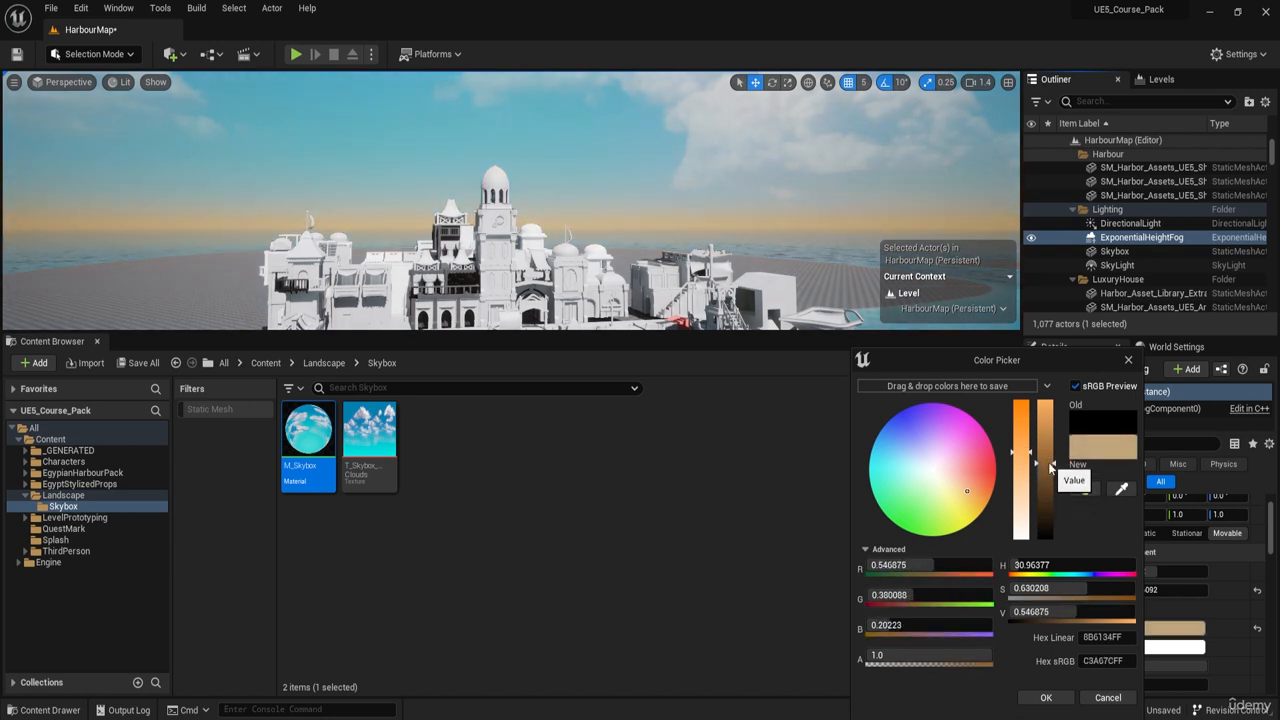
{"action": "left_click_drag", "start_coordinate": [1048, 457], "coordinate": [1046, 432]}
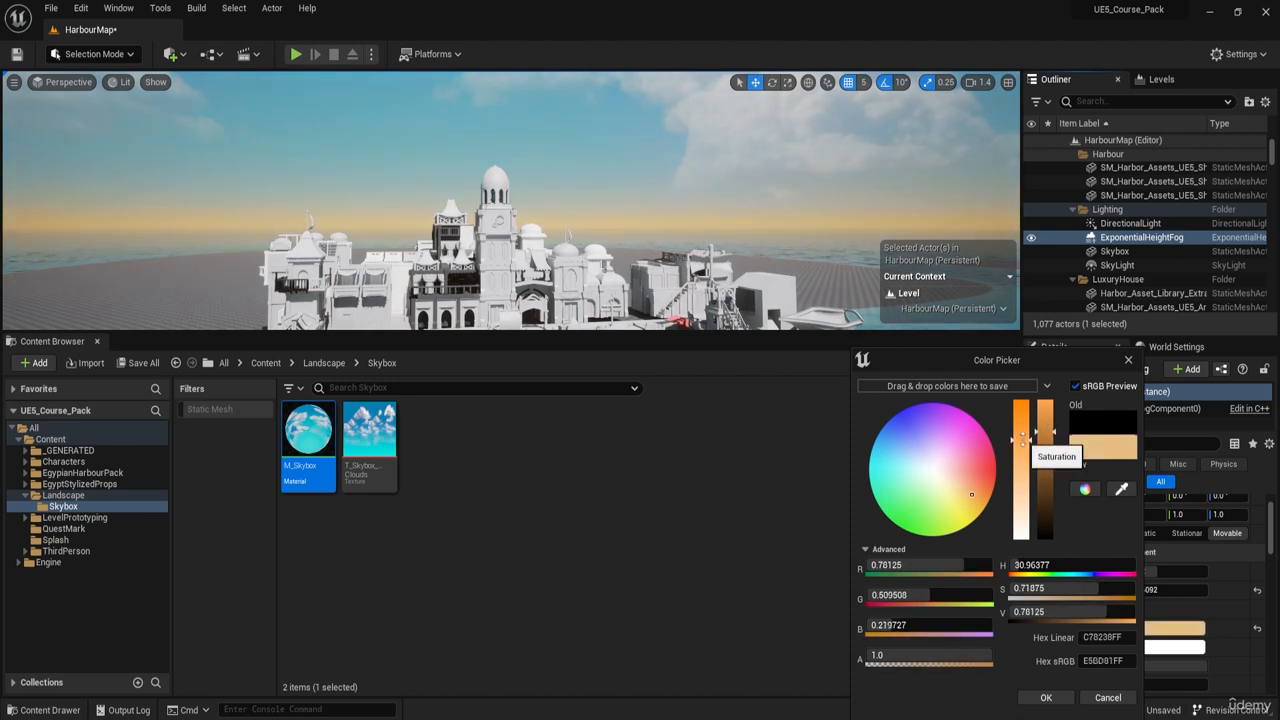
{"action": "left_click_drag", "start_coordinate": [1049, 441], "coordinate": [1028, 432]}
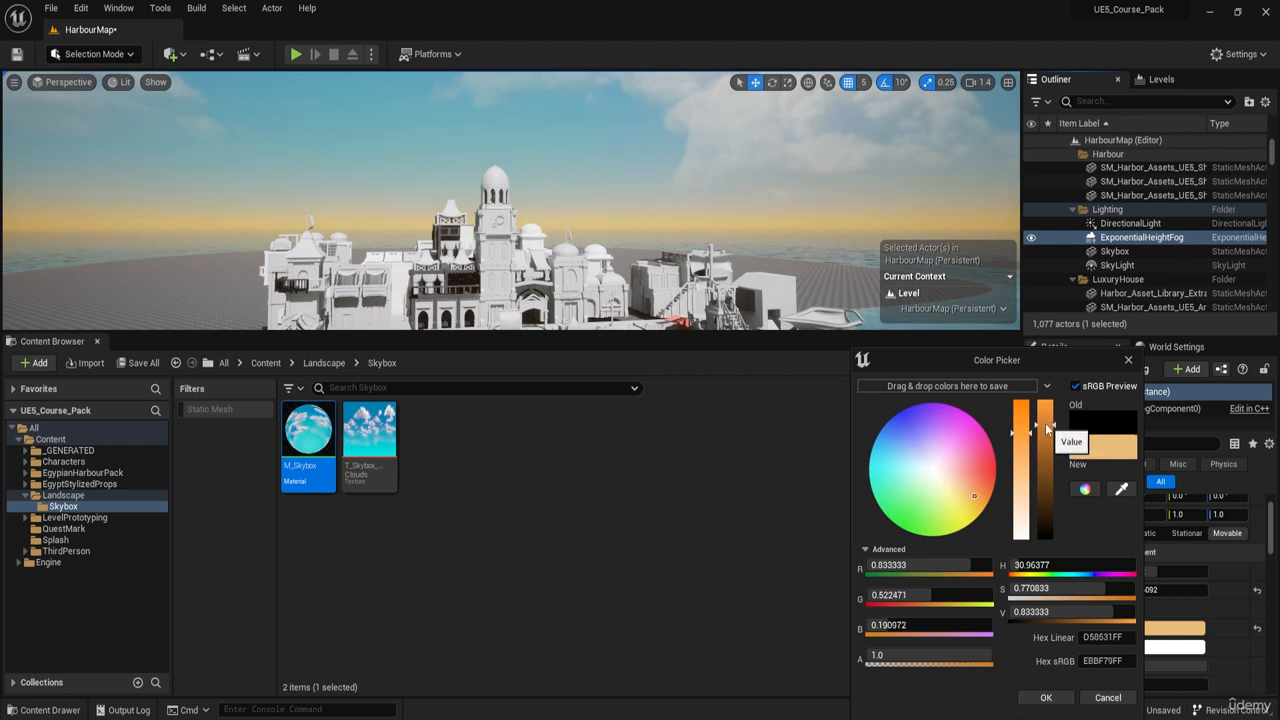
{"action": "left_click_drag", "start_coordinate": [1044, 423], "coordinate": [1021, 449]}
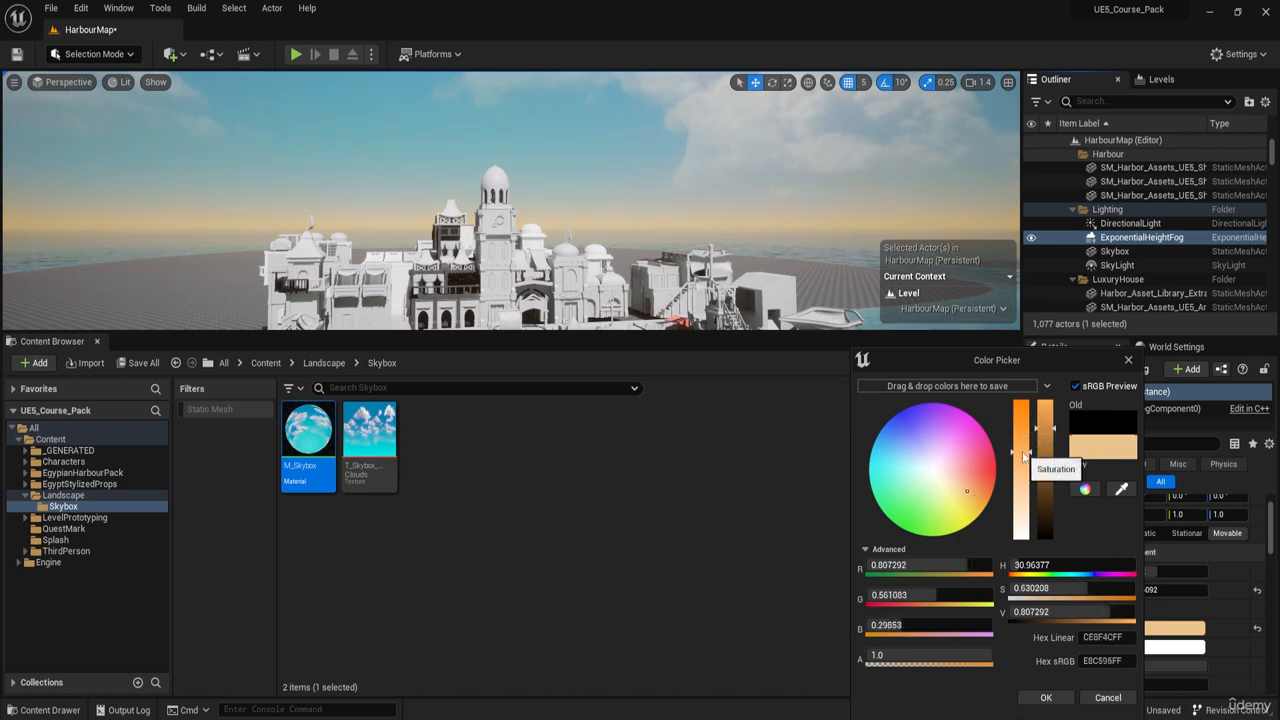
{"action": "left_click", "coordinate": [1044, 698]}
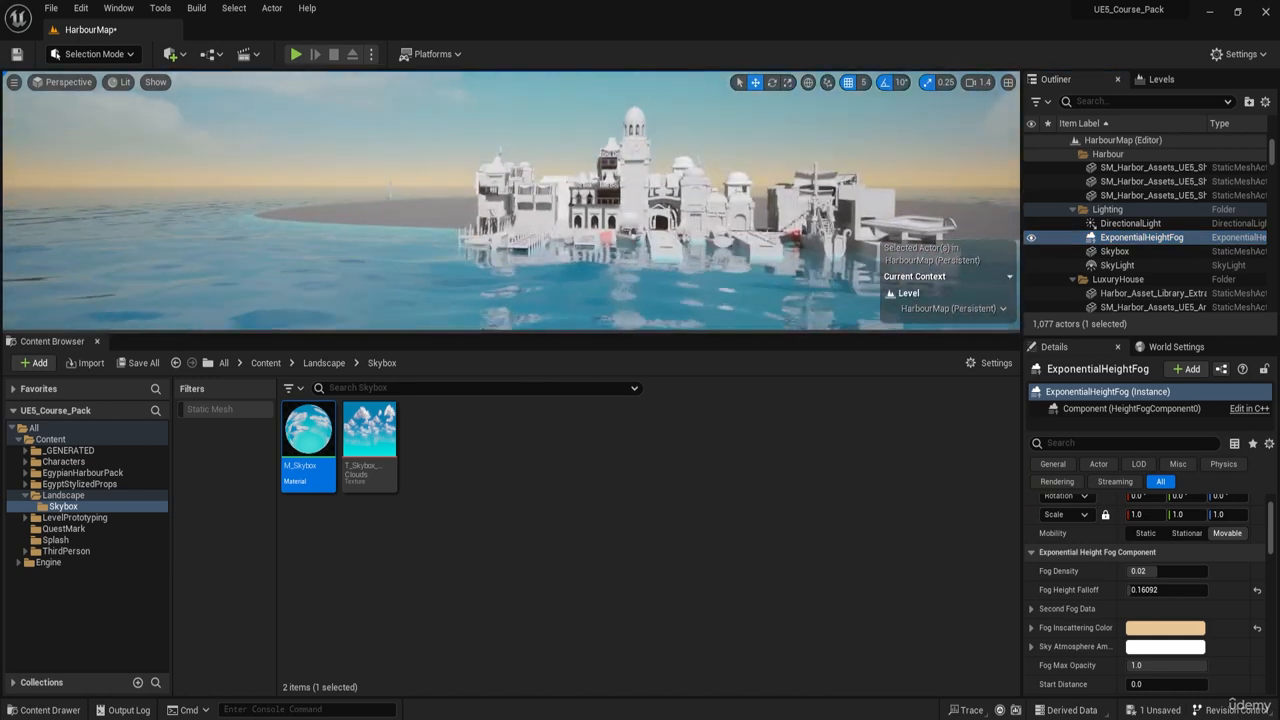
{"action": "right_click_drag", "start_coordinate": [512, 200], "coordinate": [457, 175]}
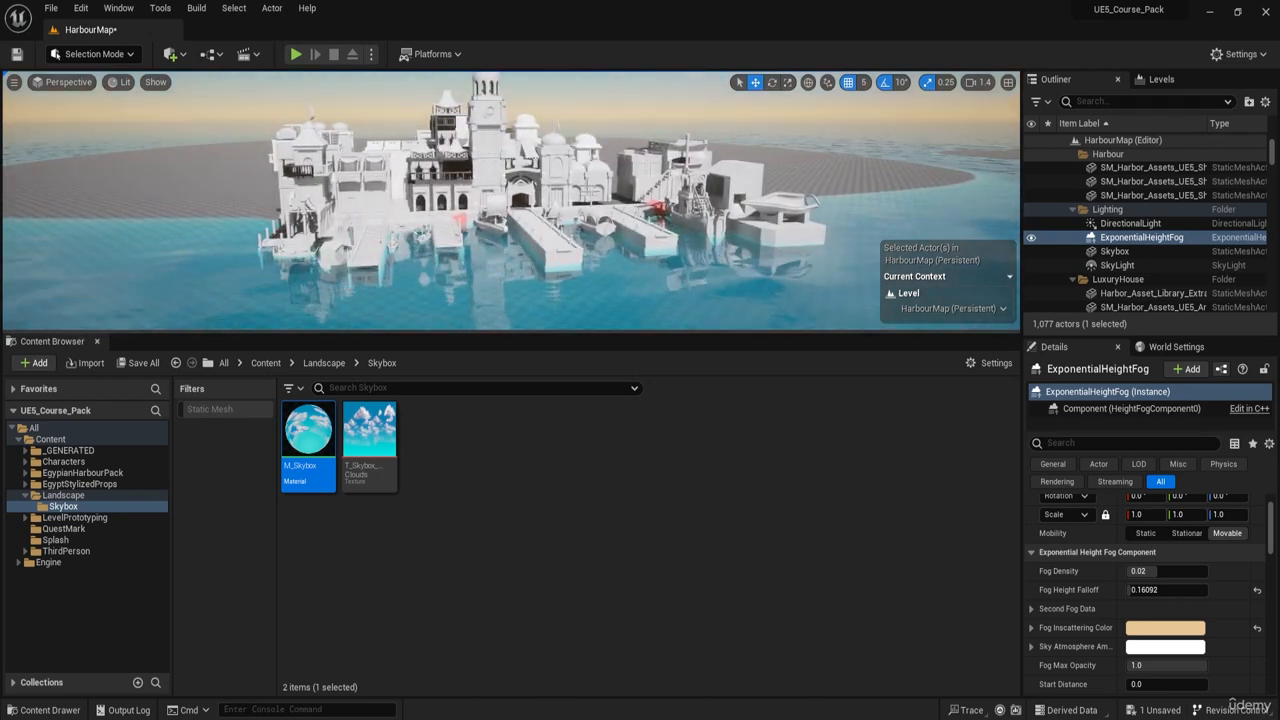
- Examine the skybox clouds and the orange-tinted horizon around the harbour from several angles
{"action": "right_click_drag", "start_coordinate": [600, 200], "coordinate": [612, 243]}
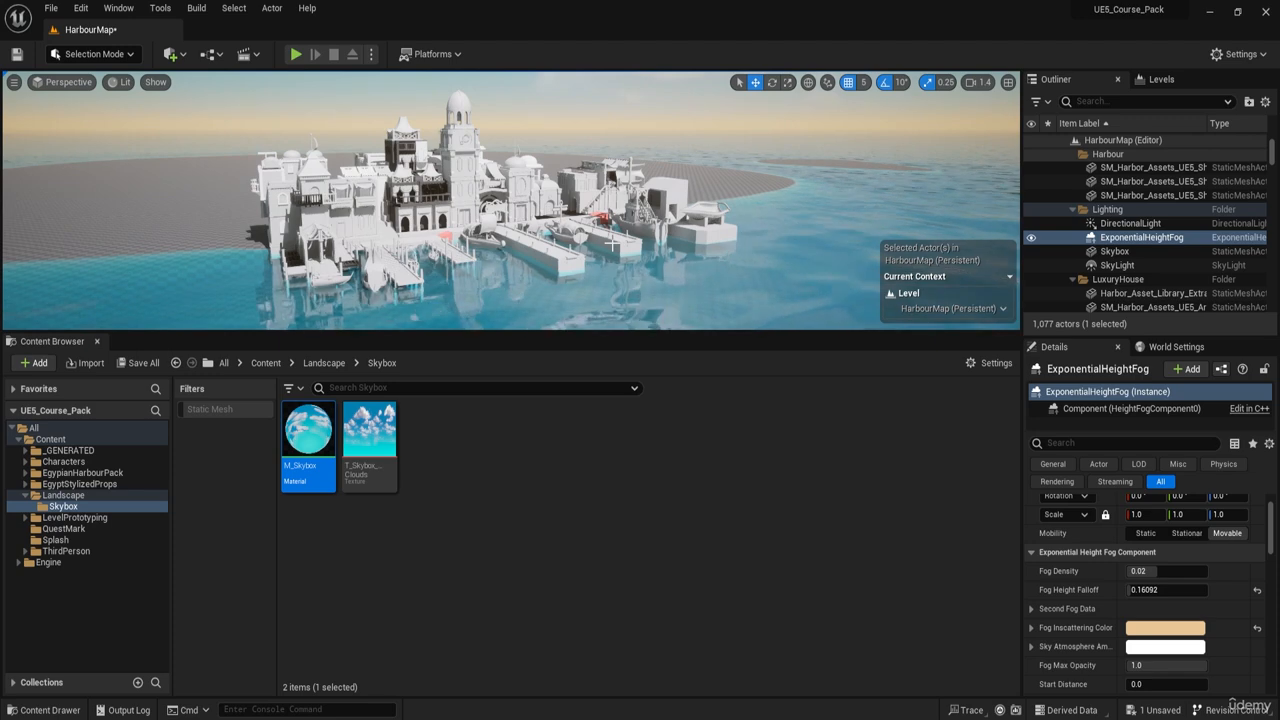
{"action": "mouse_move", "coordinate": [518, 231]}
{"action": "right_mouse_down"}
{"action": "mouse_move", "coordinate": [518, 140]}
{"action": "mouse_move", "coordinate": [530, 135]}
{"action": "mouse_move", "coordinate": [518, 231]}
{"action": "right_mouse_up"}
{"action": "right_click_drag", "start_coordinate": [476, 179], "coordinate": [512, 179]}
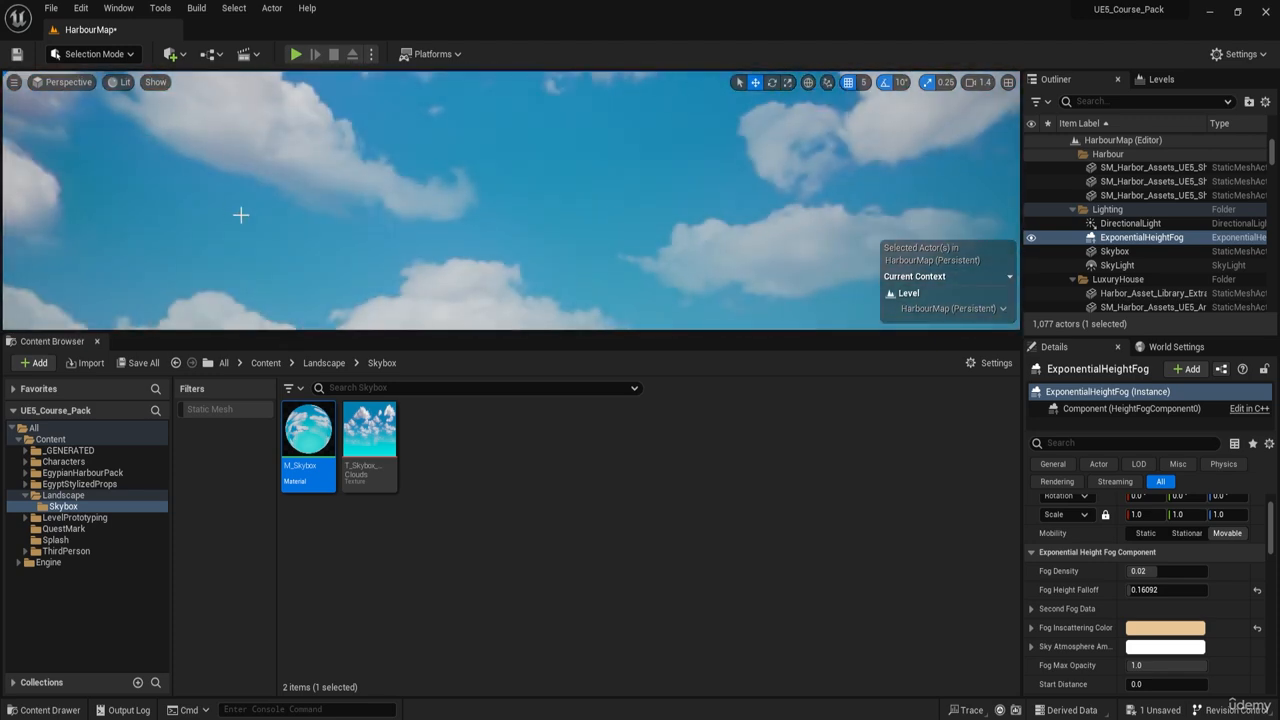
{"action": "right_click_drag", "start_coordinate": [409, 143], "coordinate": [439, 129]}
{"action": "right_click_drag", "start_coordinate": [445, 212], "coordinate": [445, 150]}
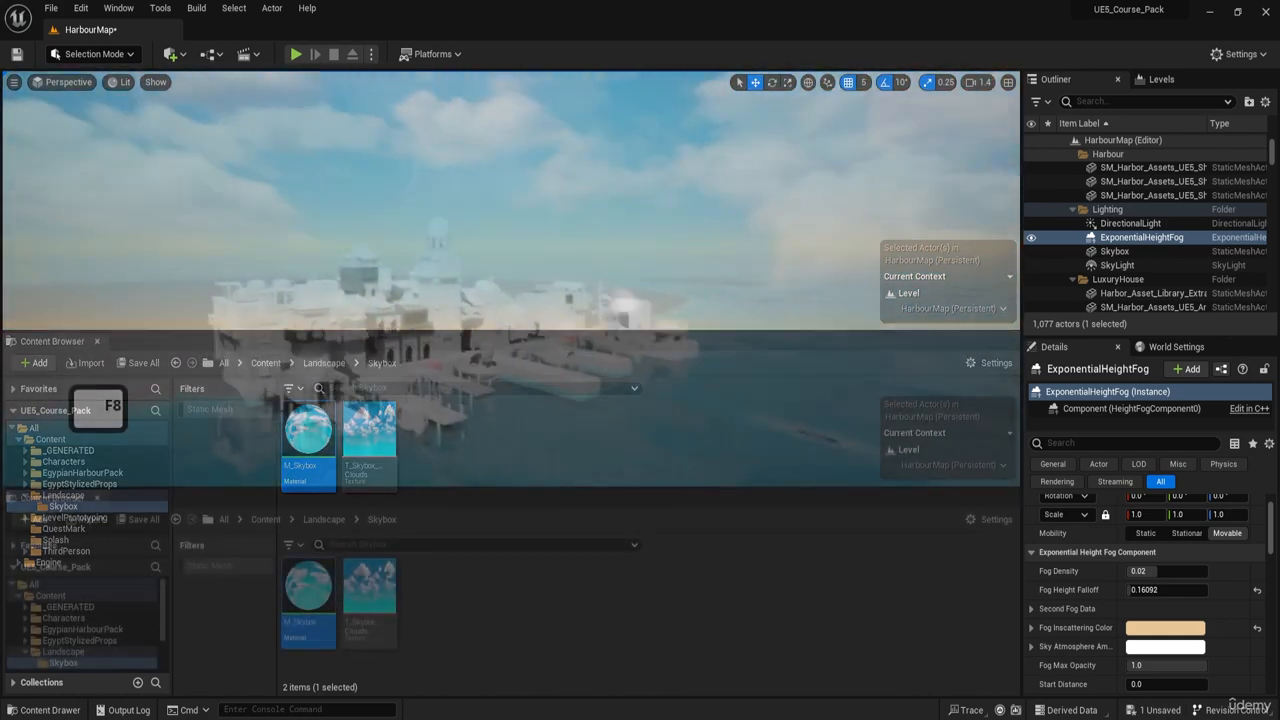
{"action": "key", "text": "w"}
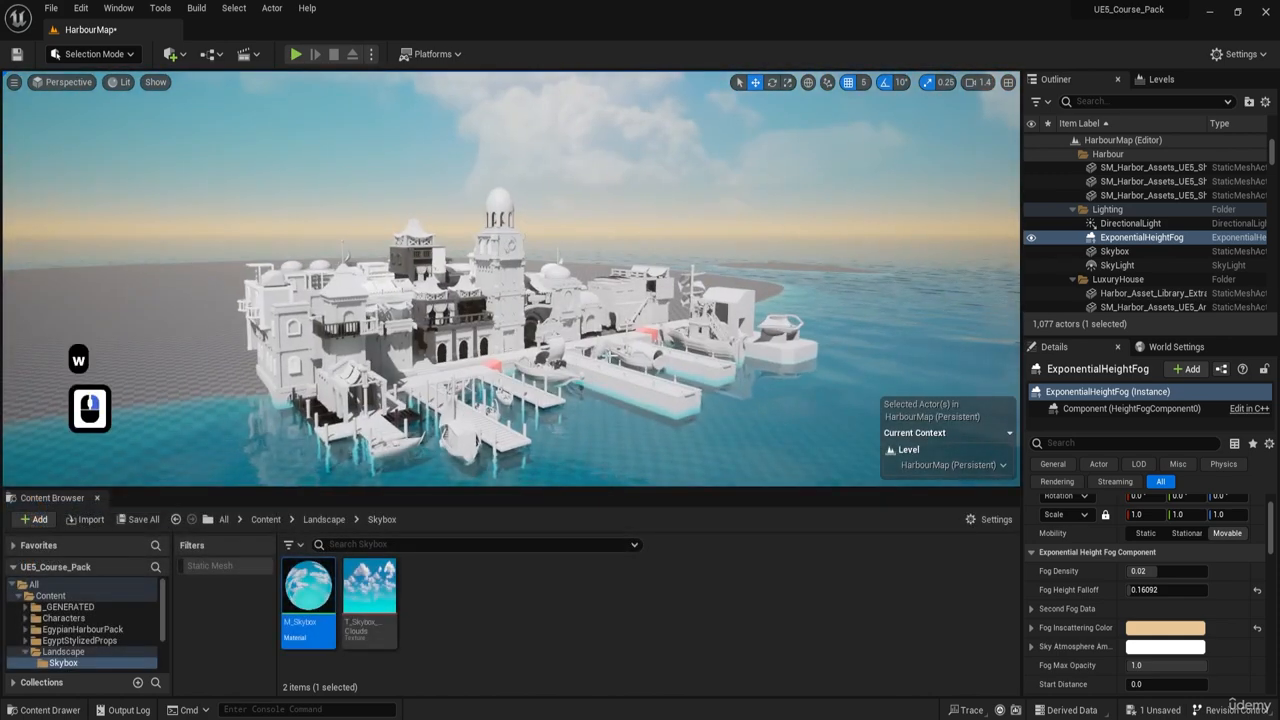
- Rotate the directional light through several sun angles until the harbour buildings facing the water are brightly lit
{"action": "key", "text": "ctrl+l"}
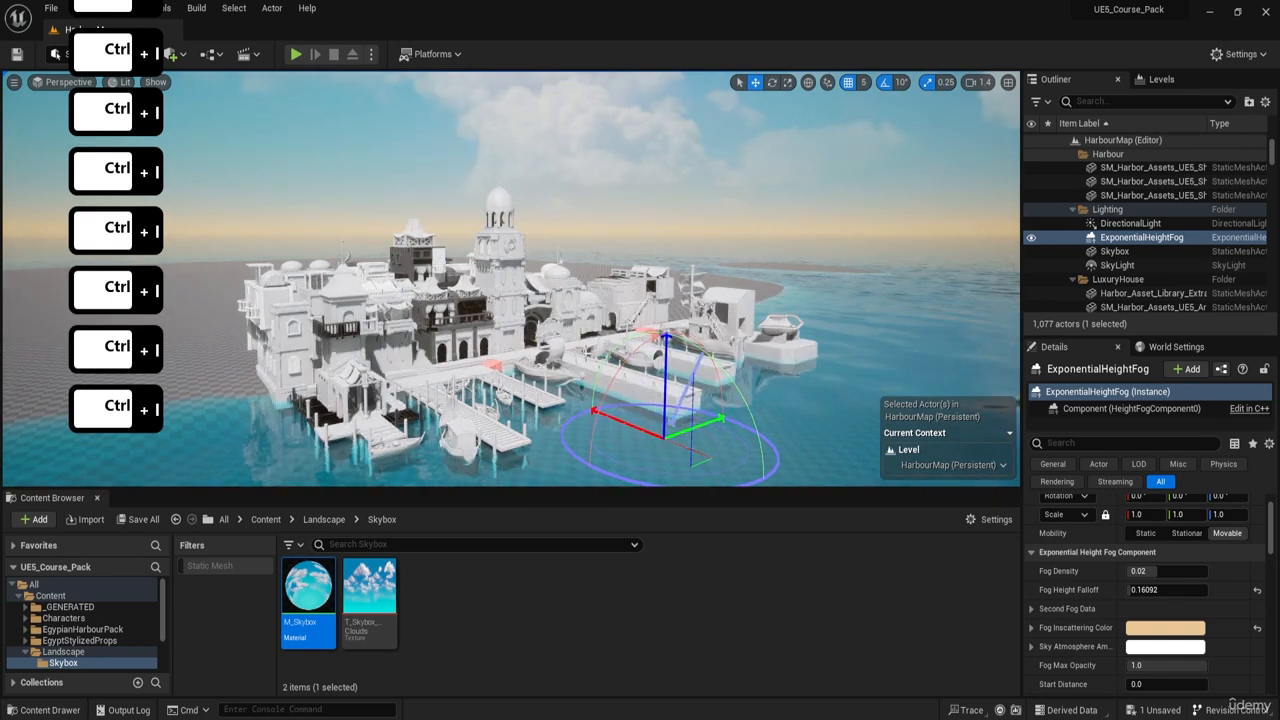
{"action": "key", "text": "ctrl+l"}
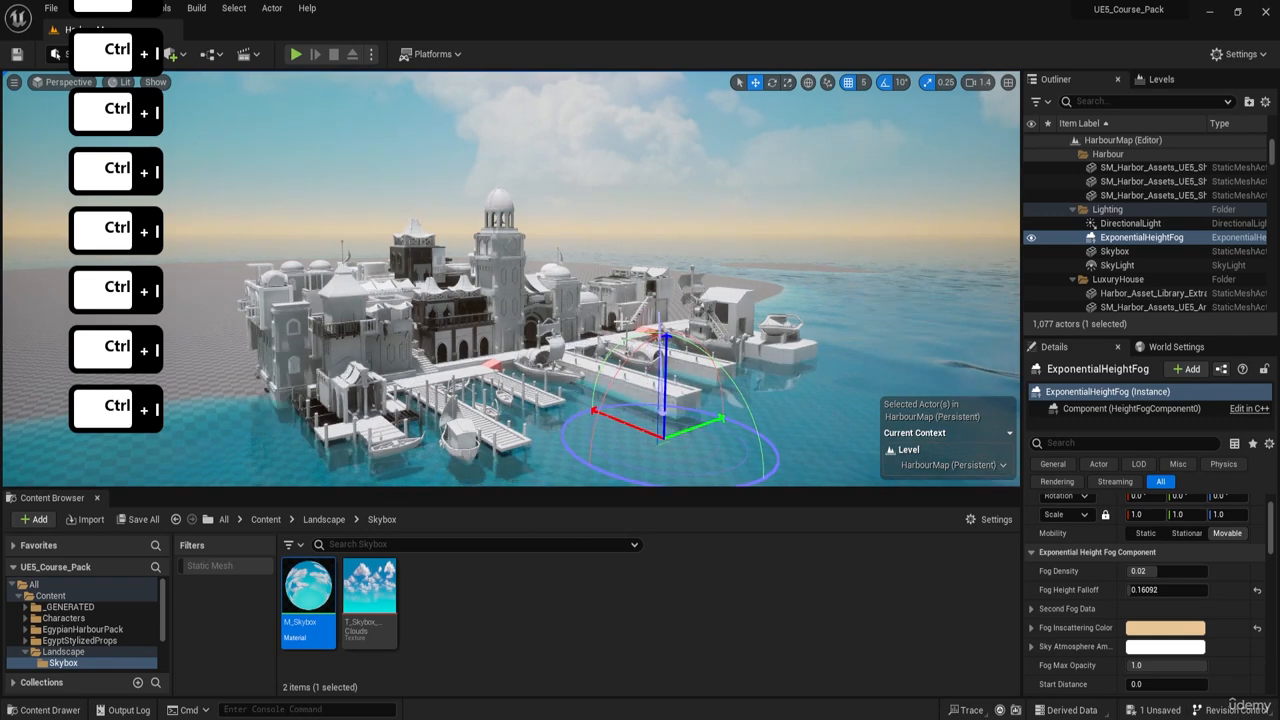
{"action": "key", "text": "ctrl+l"}
{"action": "key", "text": "ctrl+l"}
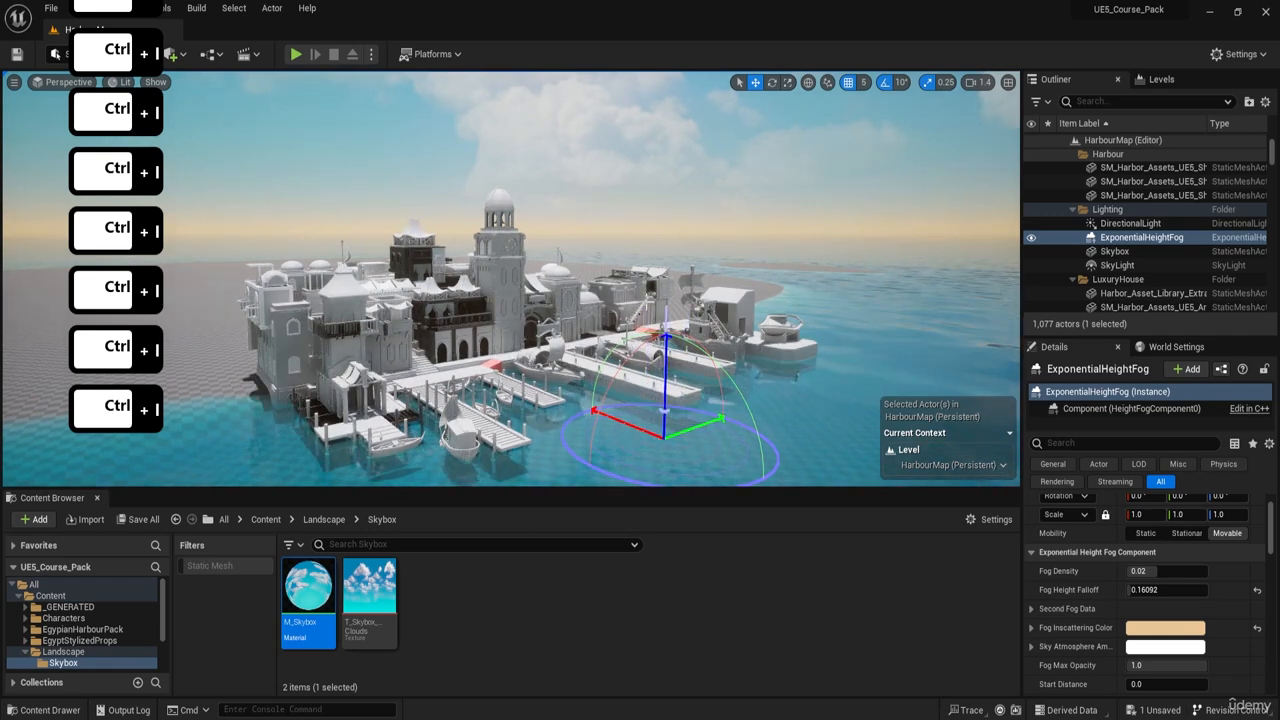
{"action": "key", "text": "ctrl+l"}
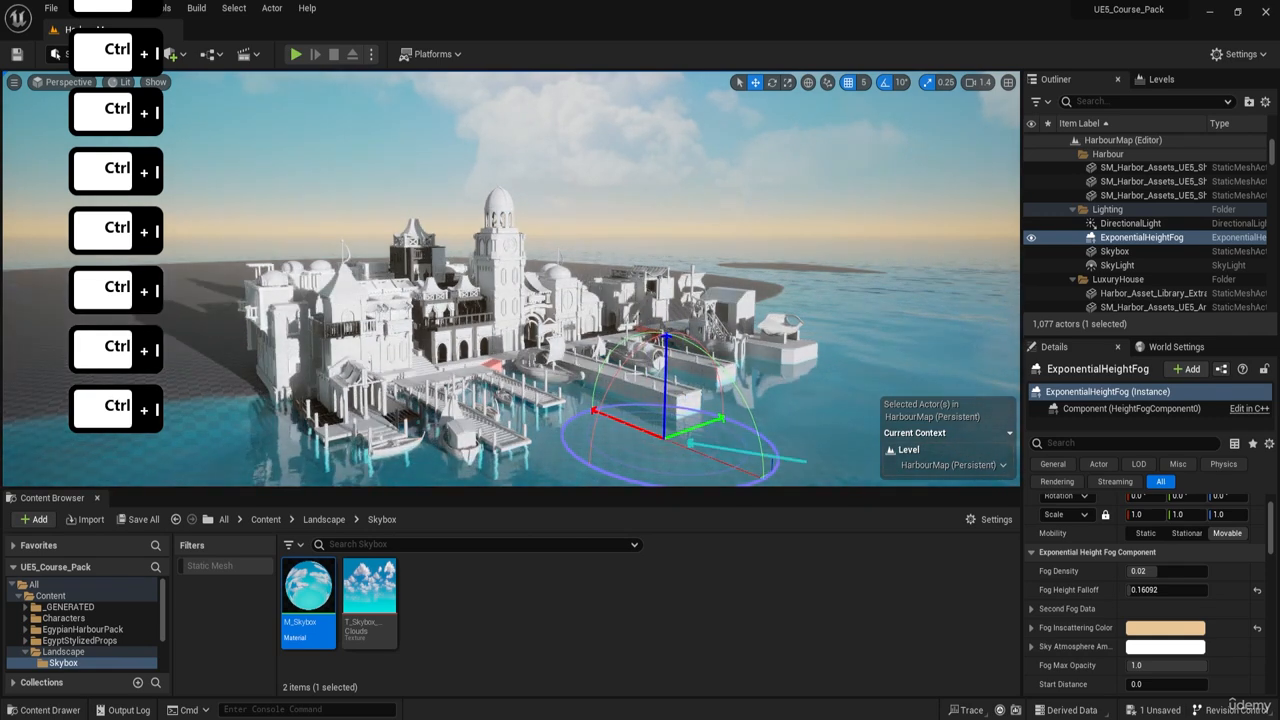
{"action": "key", "text": "ctrl+l"}
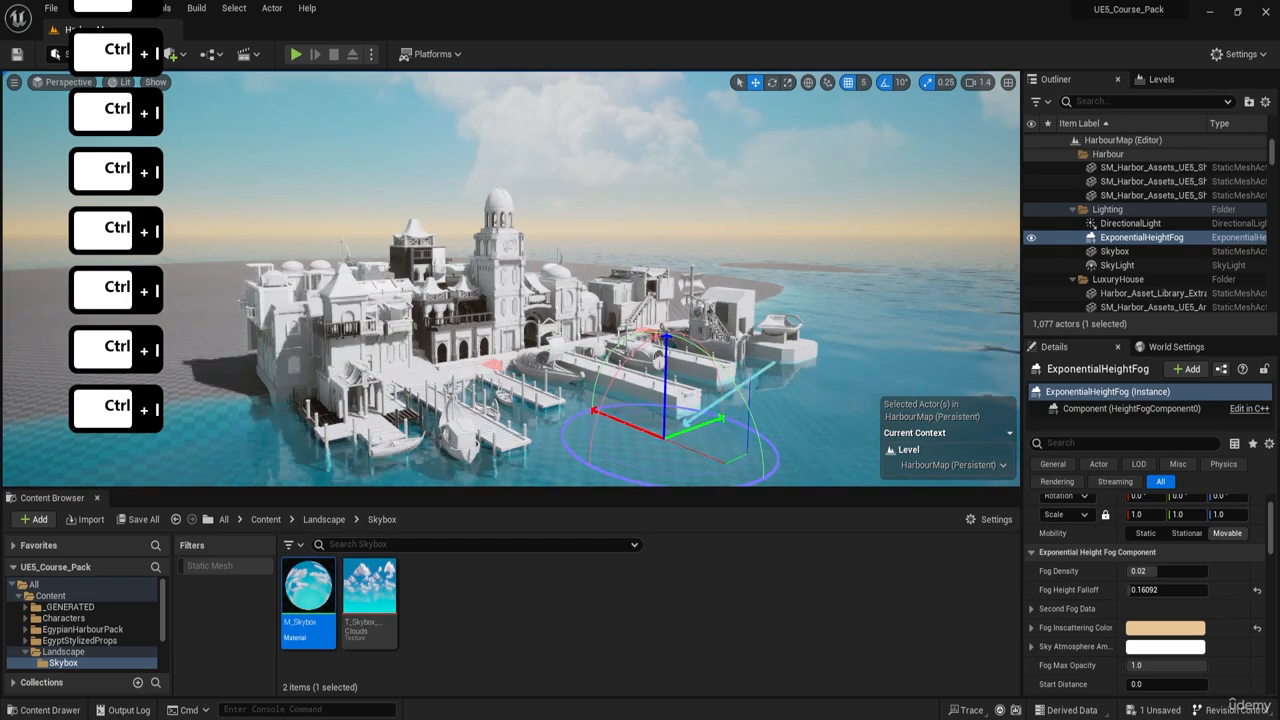
{"action": "key", "text": "ctrl+l"}
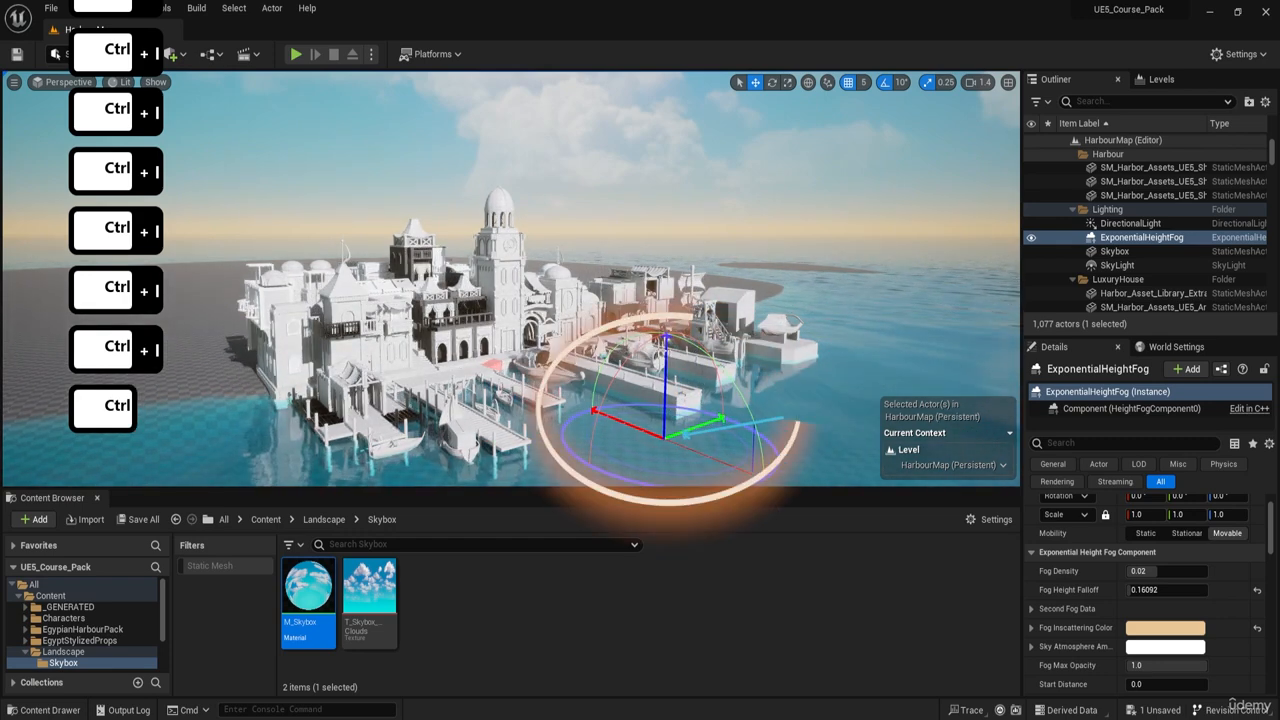
{"action": "key", "text": "ctrl"}
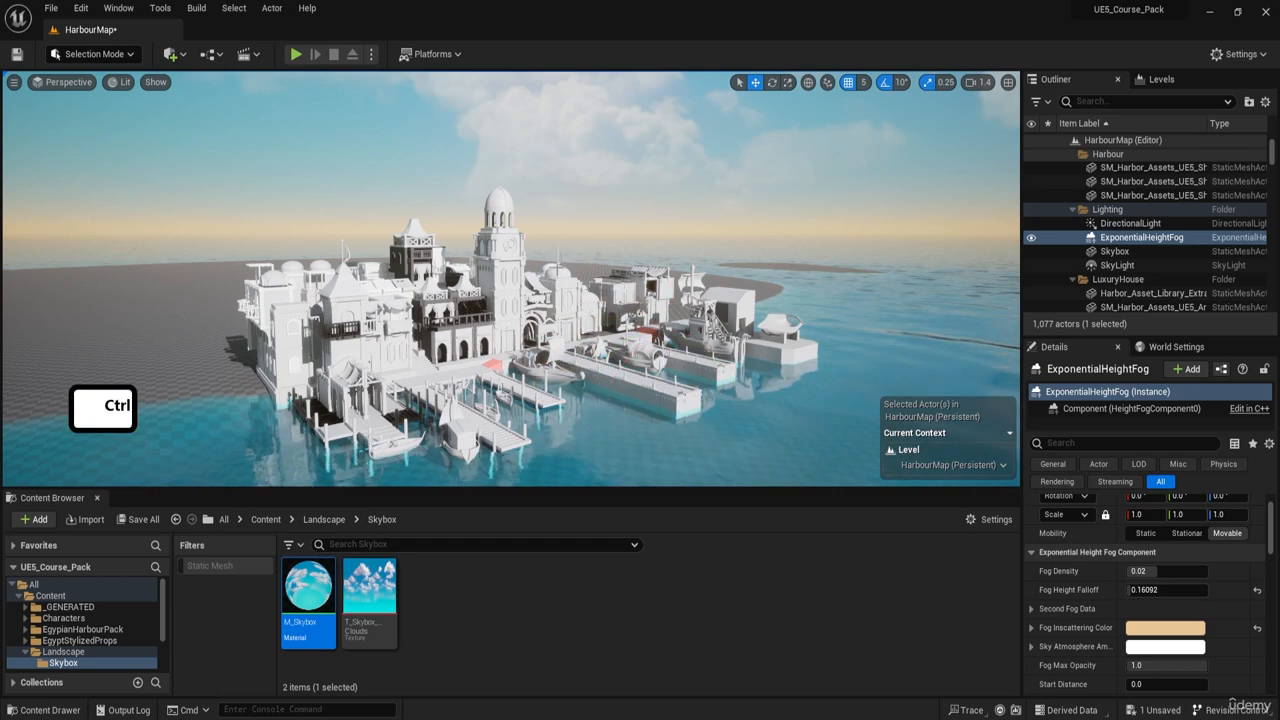
{"action": "key", "text": "ctrl+l"}
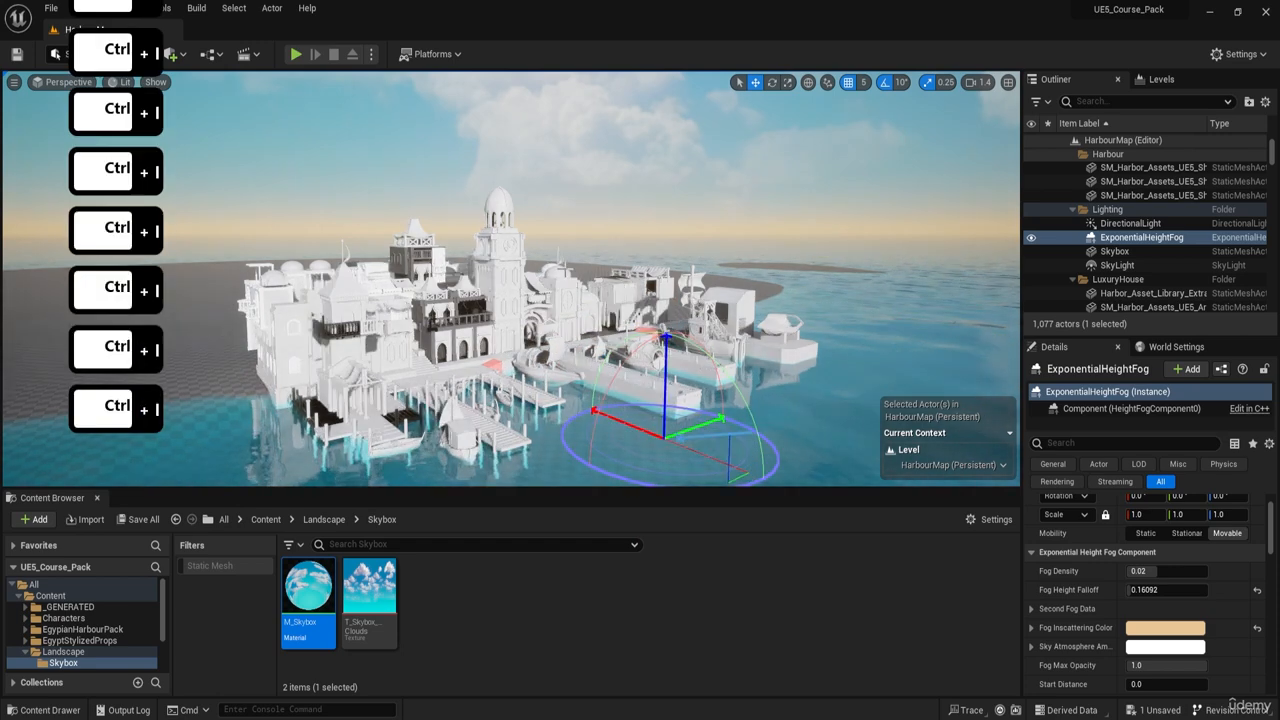
{"action": "key", "text": "ctrl+l"}
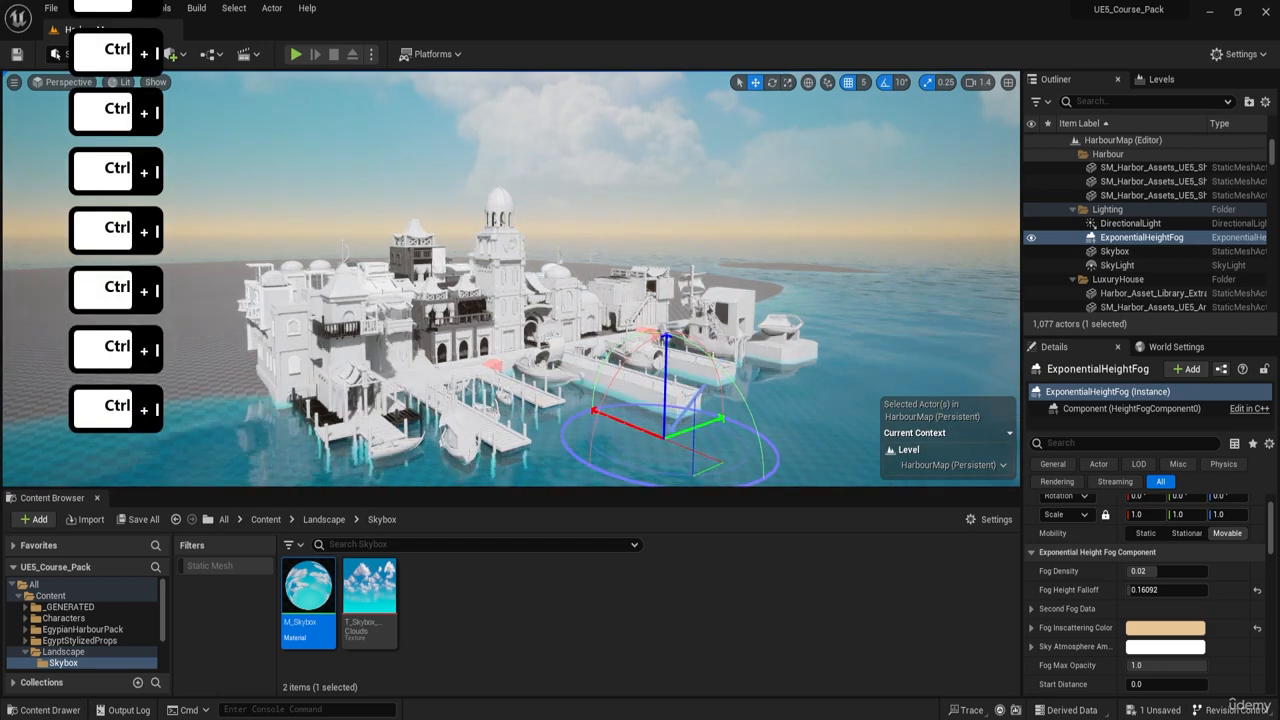
{"action": "key", "text": "ctrl+l"}
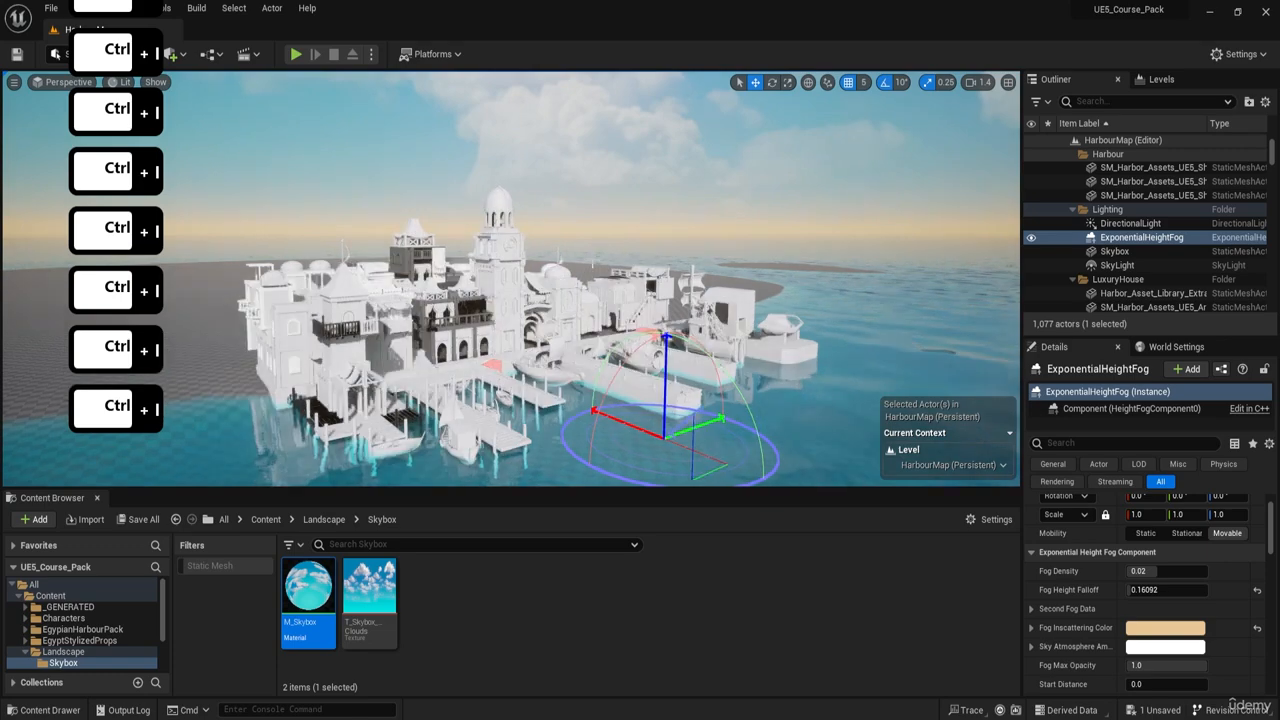
{"action": "key", "text": "ctrl+l"}
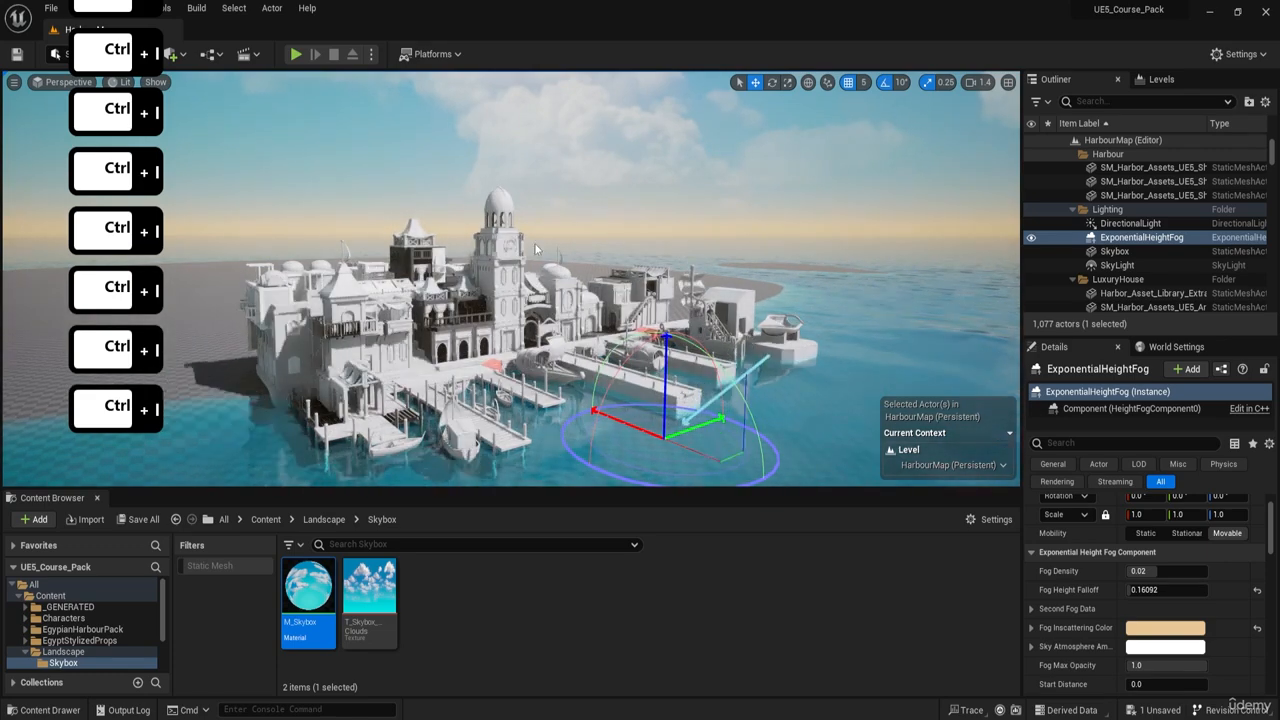
{"action": "key", "text": "ctrl+l"}
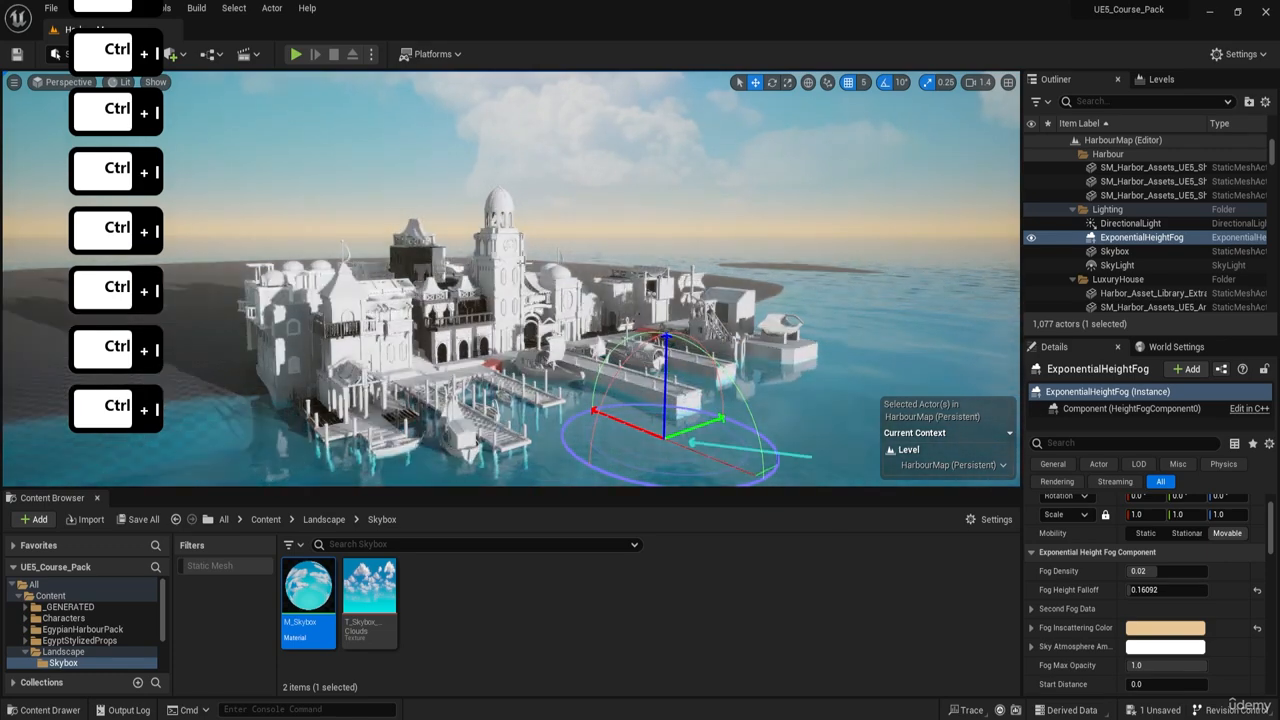
{"action": "key", "text": "ctrl+l"}
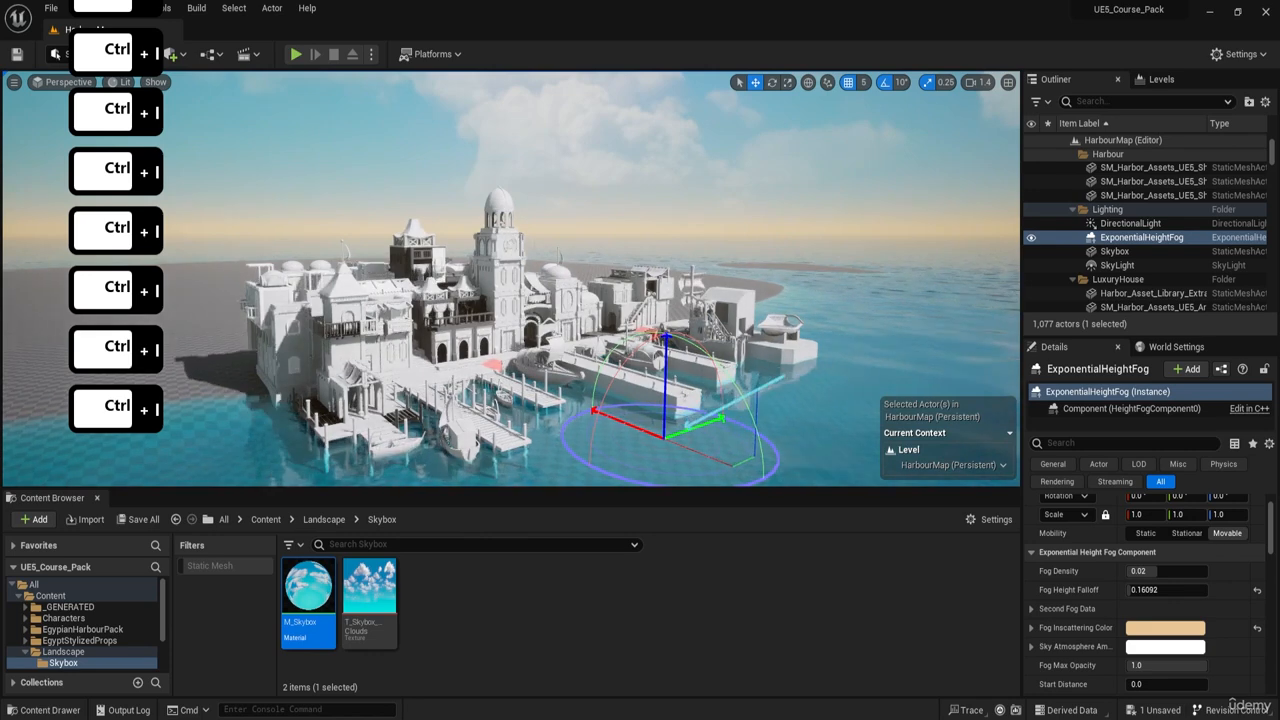
{"action": "key", "text": "ctrl+l"}
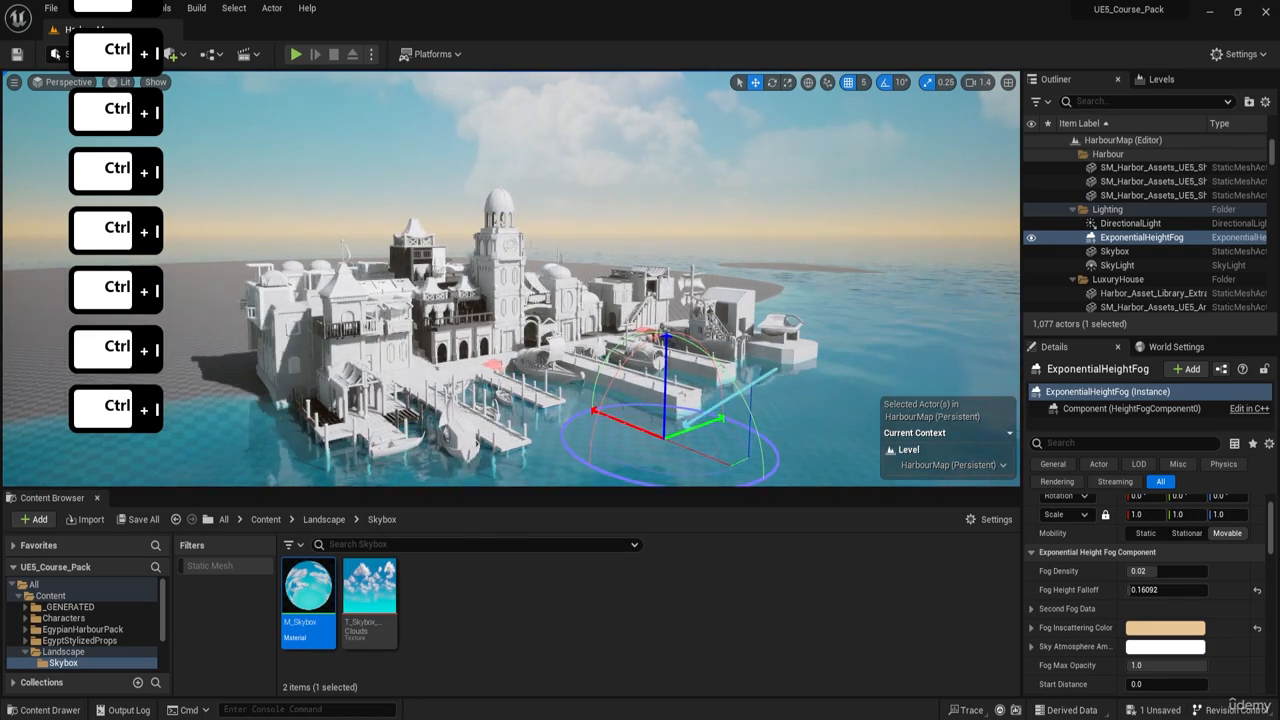
{"action": "key", "text": "ctrl+l"}
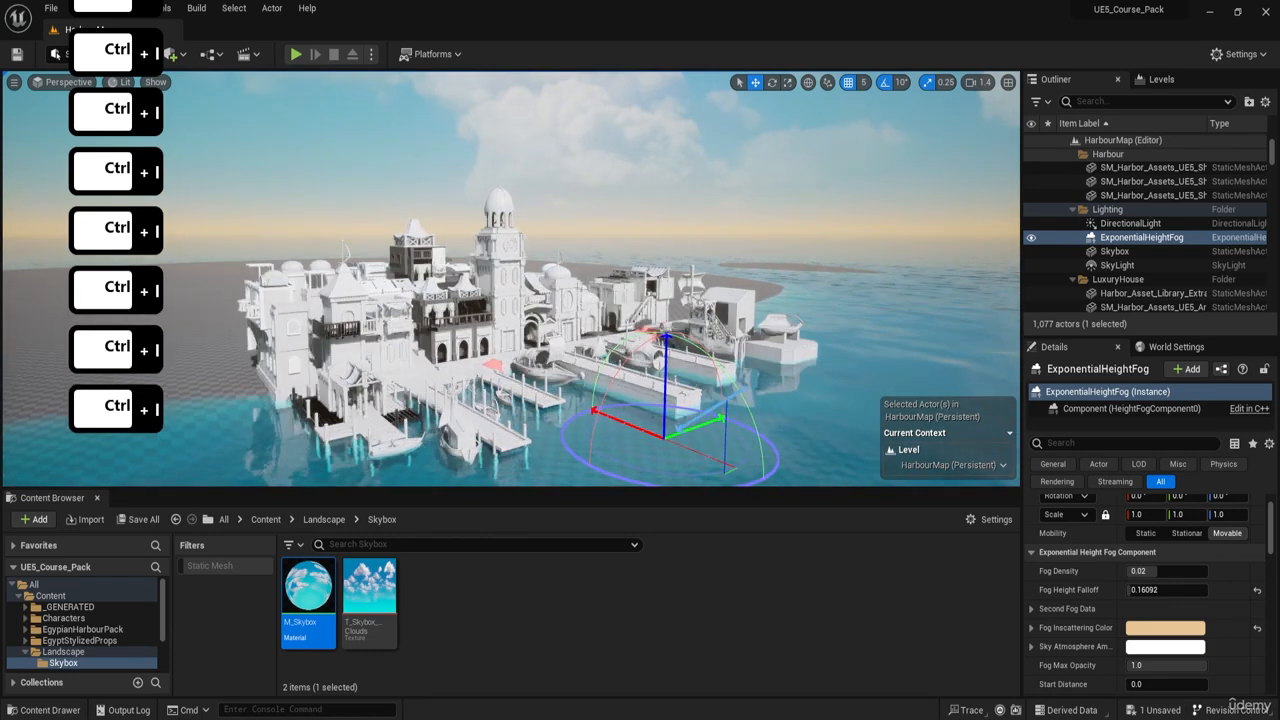
{"action": "key", "text": "ctrl+l"}
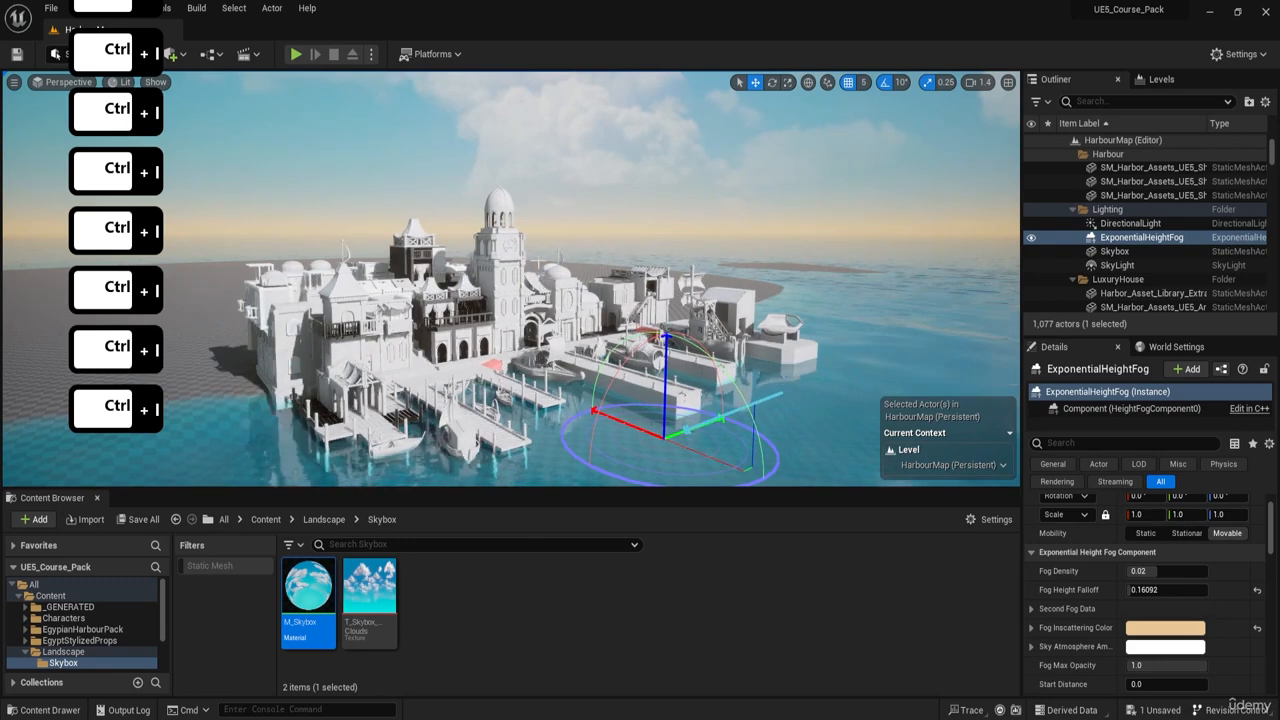
{"action": "key", "text": "ctrl+l"}
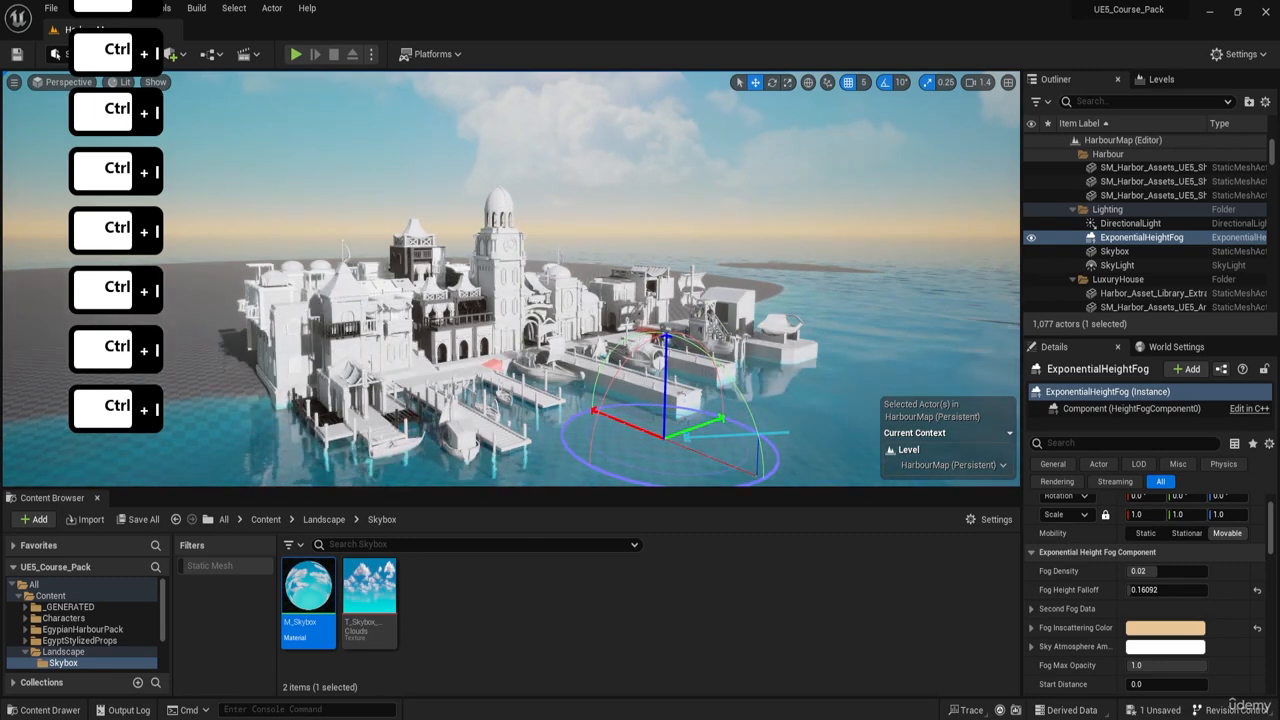
{"action": "key", "text": "ctrl+l"}
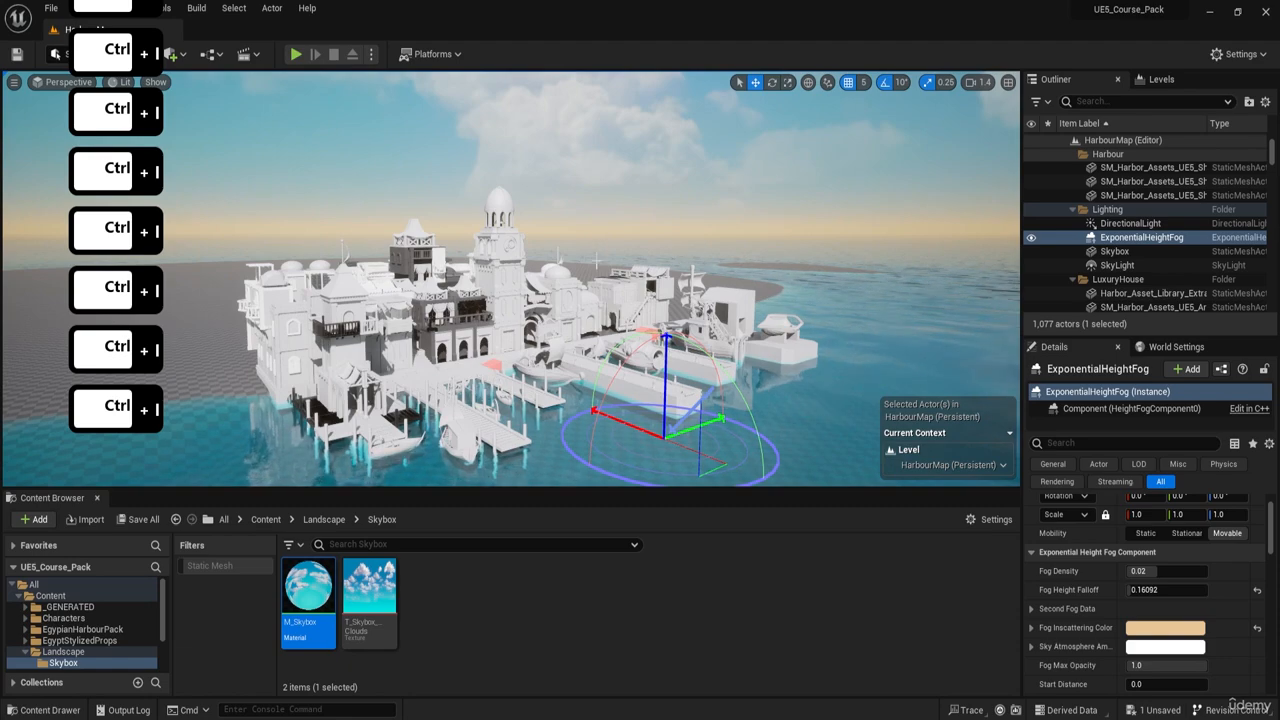
- Select the SkyLight actor in the Lighting folder
{"action": "key", "text": "d"}
{"action": "key", "text": "w"}
{"action": "right_click_drag", "start_coordinate": [596, 261], "coordinate": [510, 280]}
{"action": "key", "text": "w"}
{"action": "key", "text": "d"}
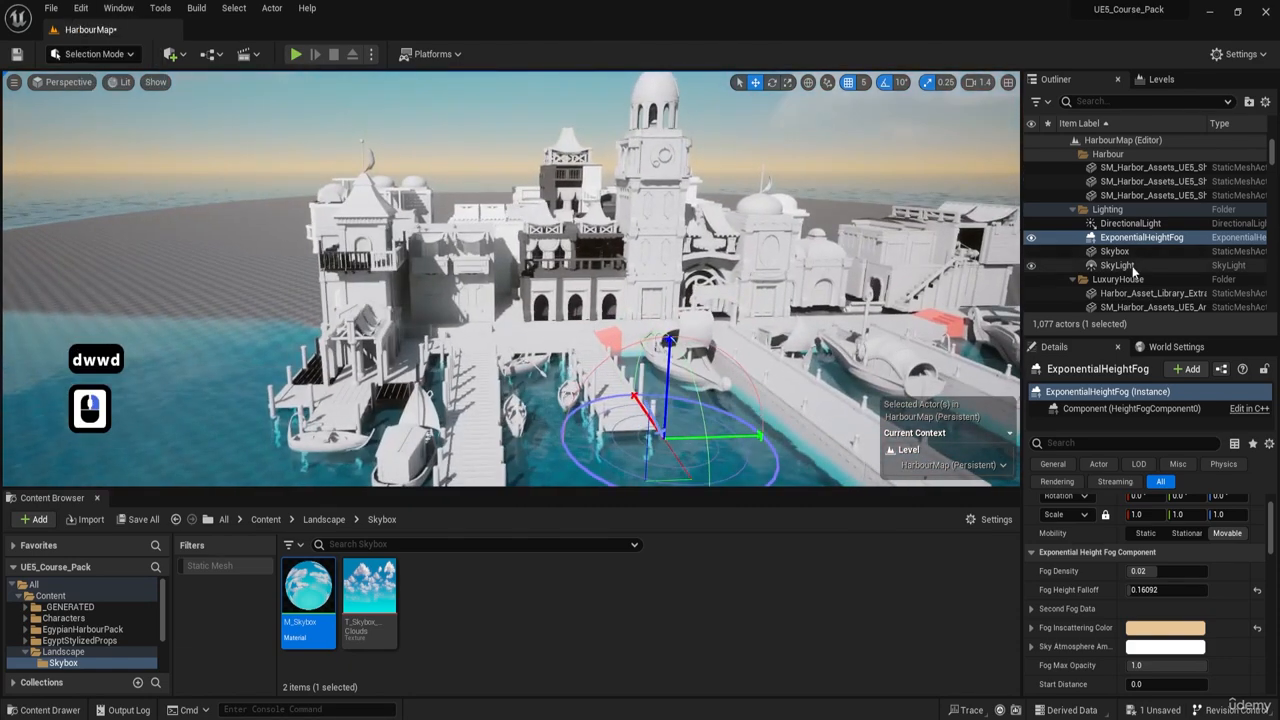
{"action": "left_click", "coordinate": [1130, 266]}
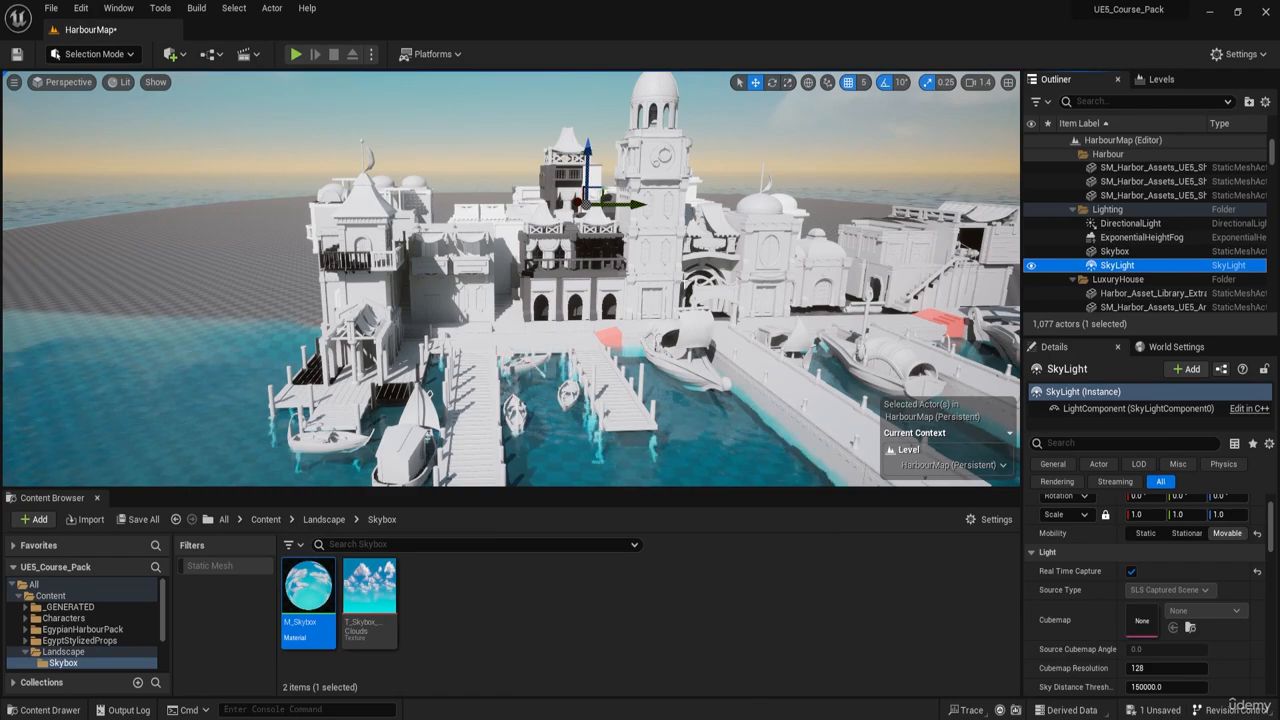
- Examine the lighting in the shaded areas among the harbour buildings, close to the stairs and arches
{"action": "right_click_drag", "start_coordinate": [512, 280], "coordinate": [330, 190]}
{"action": "key", "text": "d"}
{"action": "key", "text": "a"}
{"action": "key", "text": "w"}
{"action": "right_click_drag", "start_coordinate": [512, 280], "coordinate": [716, 343]}
{"action": "key", "text": "e"}
{"action": "key", "text": "a"}
{"action": "key", "text": "d"}
{"action": "key", "text": "w"}
{"action": "key", "text": "q"}
{"action": "key", "text": "d"}
{"action": "key", "text": "q"}
{"action": "key", "text": "d"}
{"action": "key", "text": "a"}
{"action": "key", "text": "q"}
{"action": "key", "text": "w"}
{"action": "key", "text": "a"}
{"action": "key", "text": "w"}
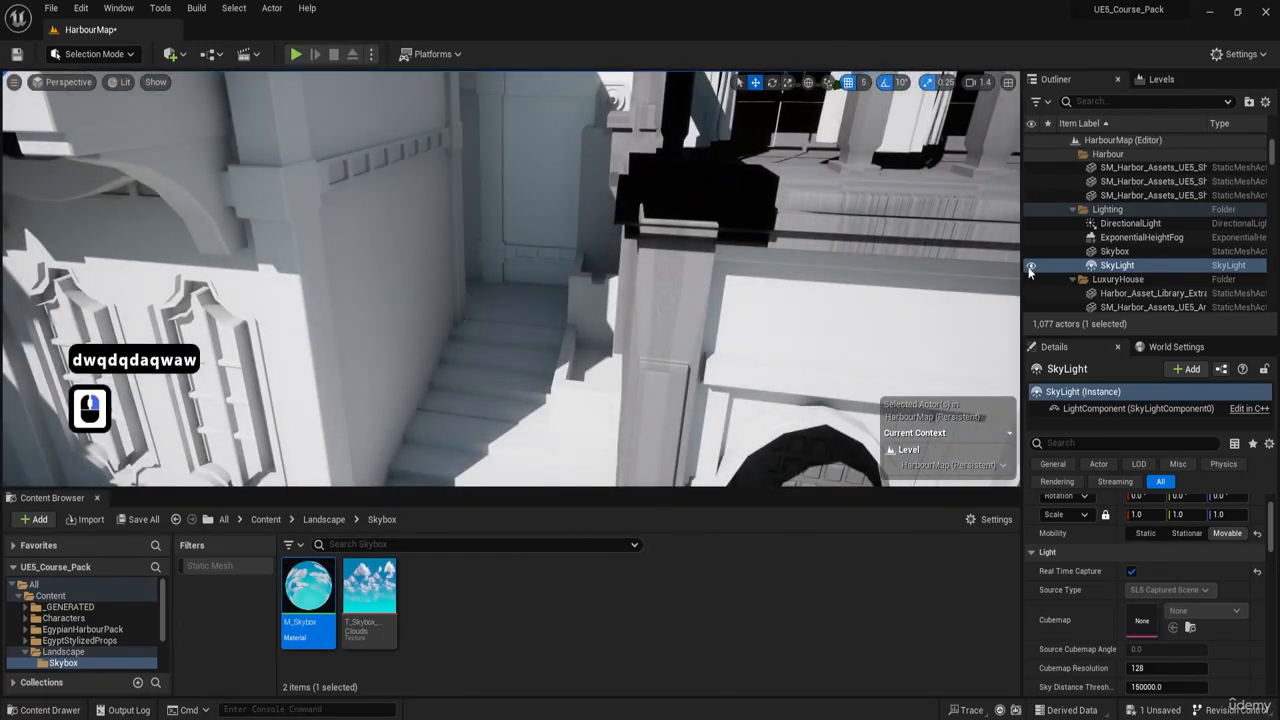
- Toggle the SkyLight's visibility off and back on to compare the shaded building wall with and without its ambient light
{"action": "right_click_drag", "start_coordinate": [430, 361], "coordinate": [766, 340]}
{"action": "key", "text": "a"}
{"action": "key", "text": "d"}
{"action": "key", "text": "w"}
{"action": "key", "text": "e"}
{"action": "key", "text": "d"}
{"action": "key", "text": "w"}
{"action": "key", "text": "a"}
{"action": "left_click", "coordinate": [1030, 266]}
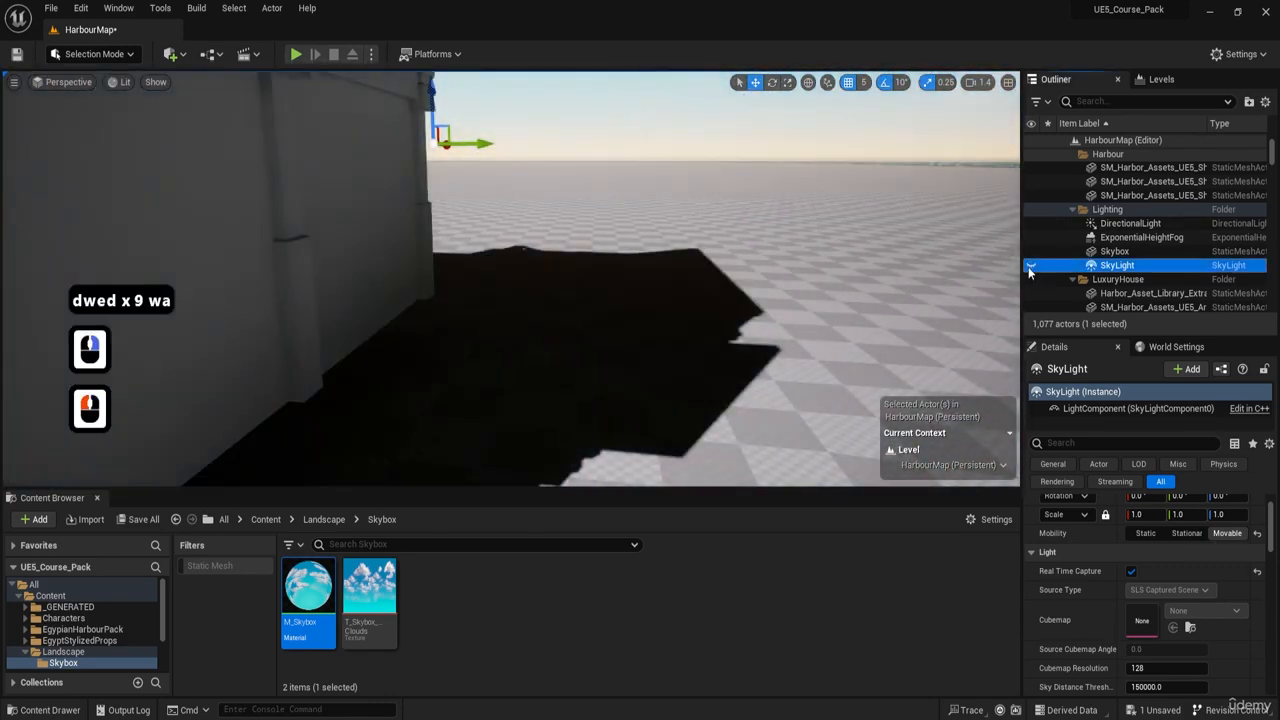
{"action": "right_click_drag", "start_coordinate": [645, 291], "coordinate": [548, 264]}
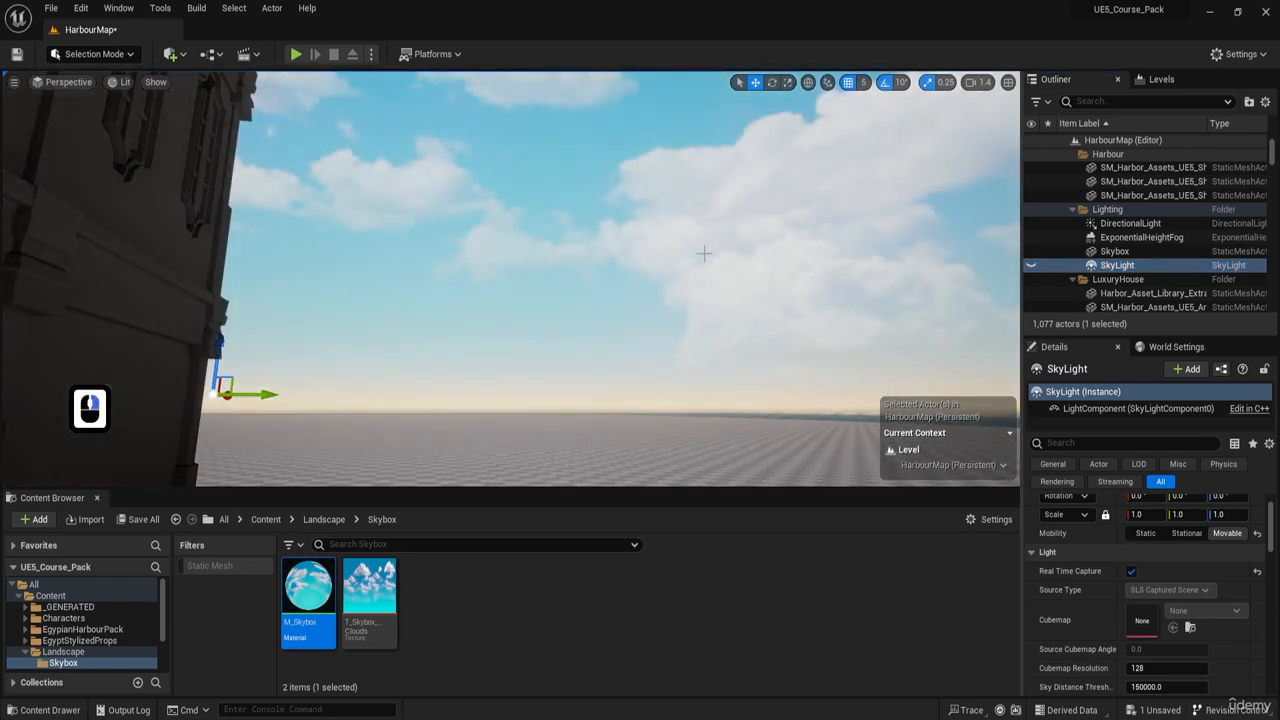
{"action": "left_click", "coordinate": [1033, 267]}
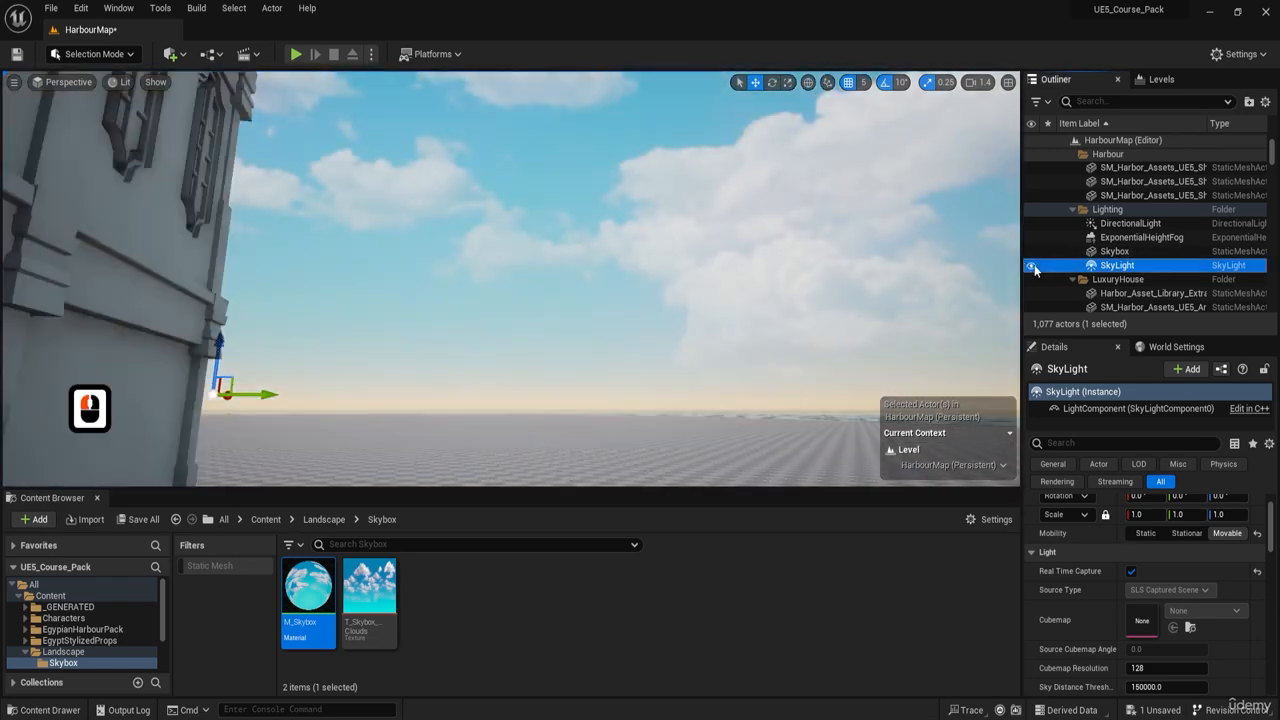
- Examine the shadows on the ground beside the buildings and the lighting along the harbour front
{"action": "right_click_drag", "start_coordinate": [700, 280], "coordinate": [525, 343]}
{"action": "key", "text": "s"}
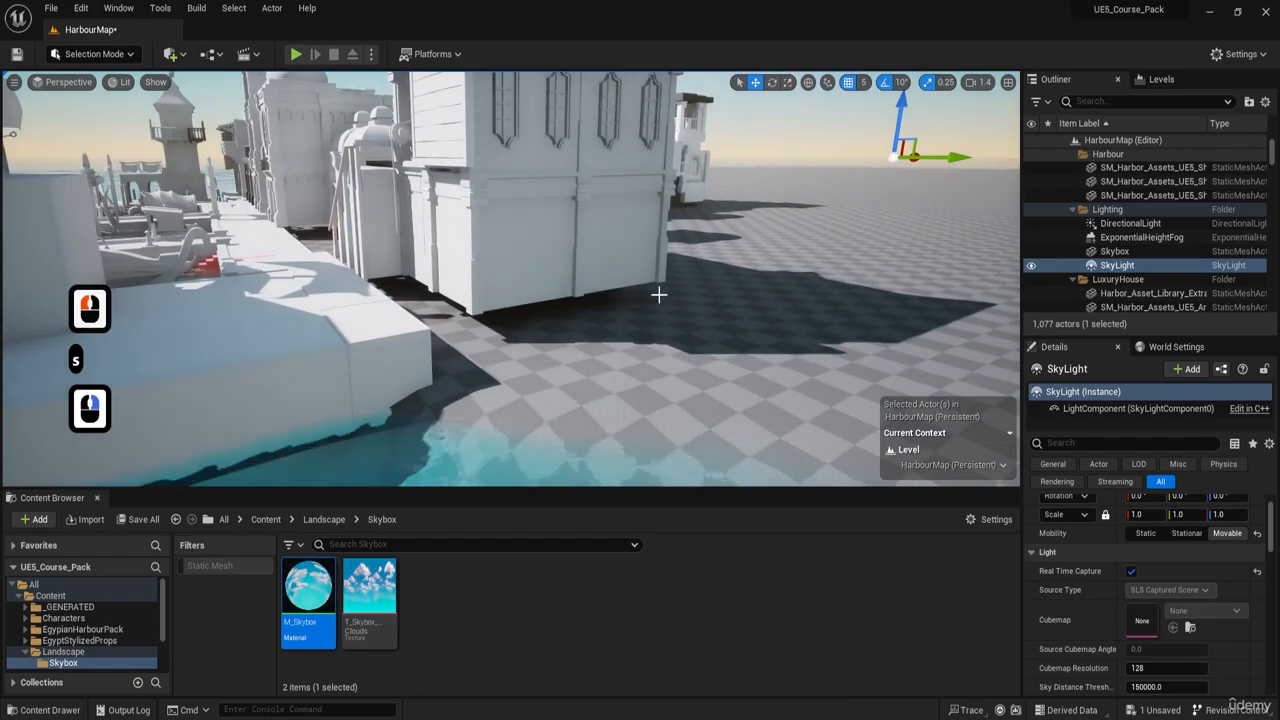
{"action": "key", "text": "e"}
{"action": "key", "text": "w"}
{"action": "key", "text": "a"}
{"action": "right_click_drag", "start_coordinate": [659, 294], "coordinate": [728, 243]}
{"action": "key", "text": "a"}
{"action": "key", "text": "w"}
{"action": "key", "text": "s"}
{"action": "key", "text": "a"}
{"action": "key", "text": "a"}
{"action": "key", "text": "s"}
{"action": "key", "text": "d"}
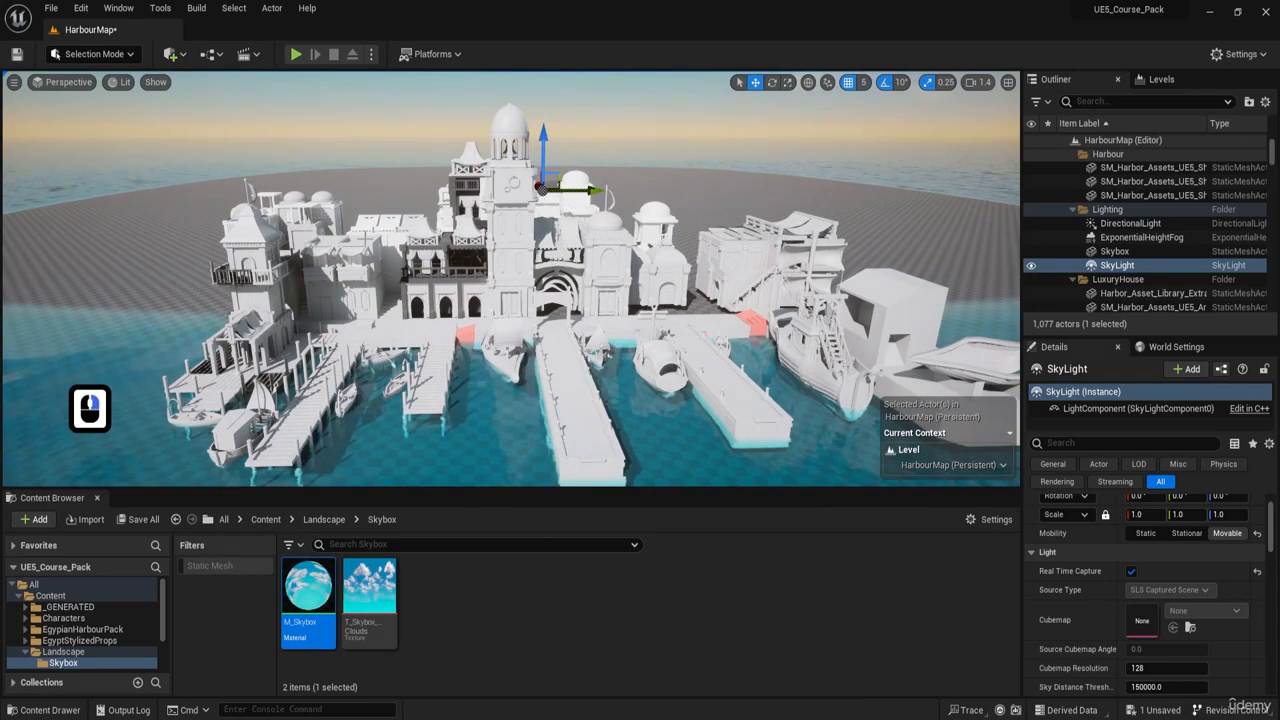
- Examine the lit harbour together with the sea, sky and horizon from further out over the water
{"action": "key", "text": "a"}
{"action": "key", "text": "s"}
{"action": "right_click_drag", "start_coordinate": [600, 300], "coordinate": [698, 242]}
{"action": "key", "text": "q"}
{"action": "key", "text": "s"}
{"action": "key", "text": "s"}
{"action": "key", "text": "d"}
{"action": "key", "text": "w"}
{"action": "key", "text": "a"}
{"action": "key", "text": "a"}
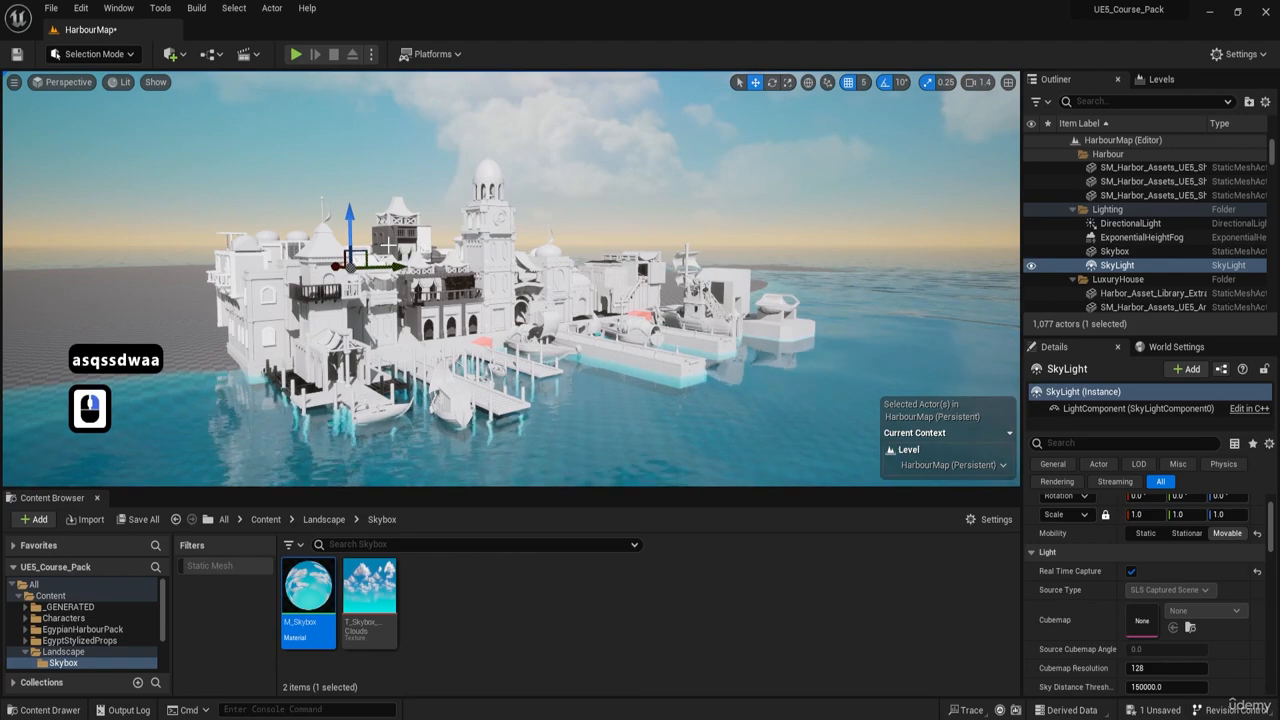